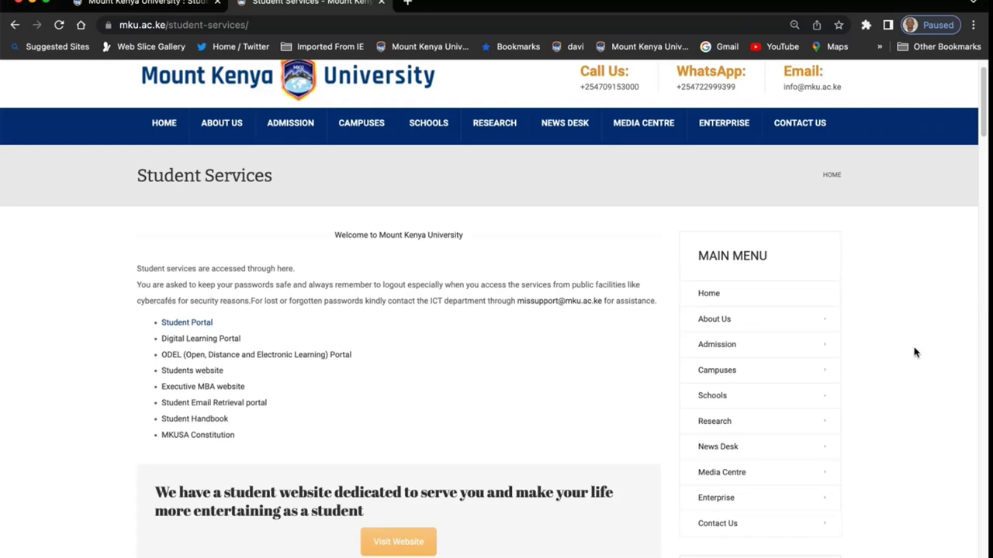
Return from the Student Services page to the Mount Kenya University home page via HOME.
left_click(165, 124)
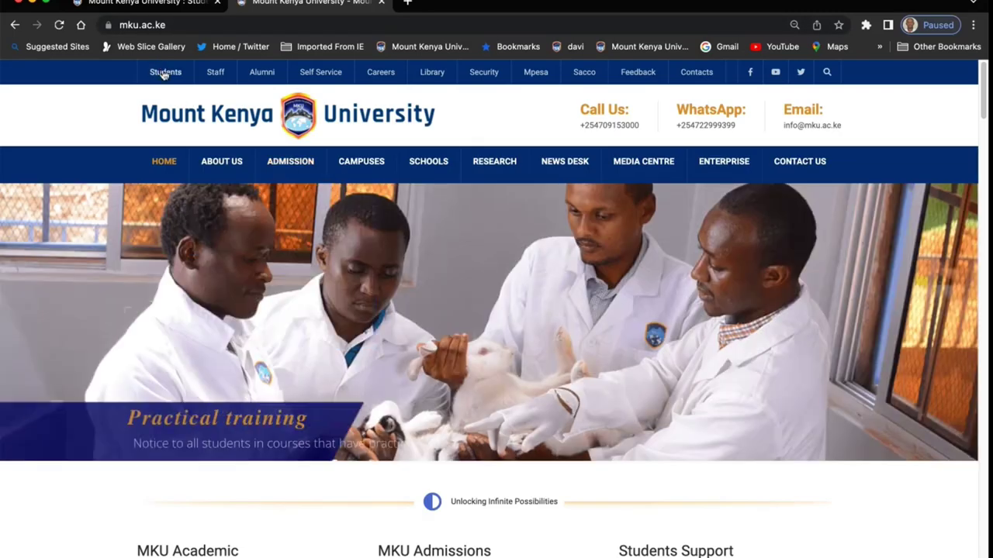
Open the Student Portal login page in a new tab from the Students services list.
left_click(164, 73)
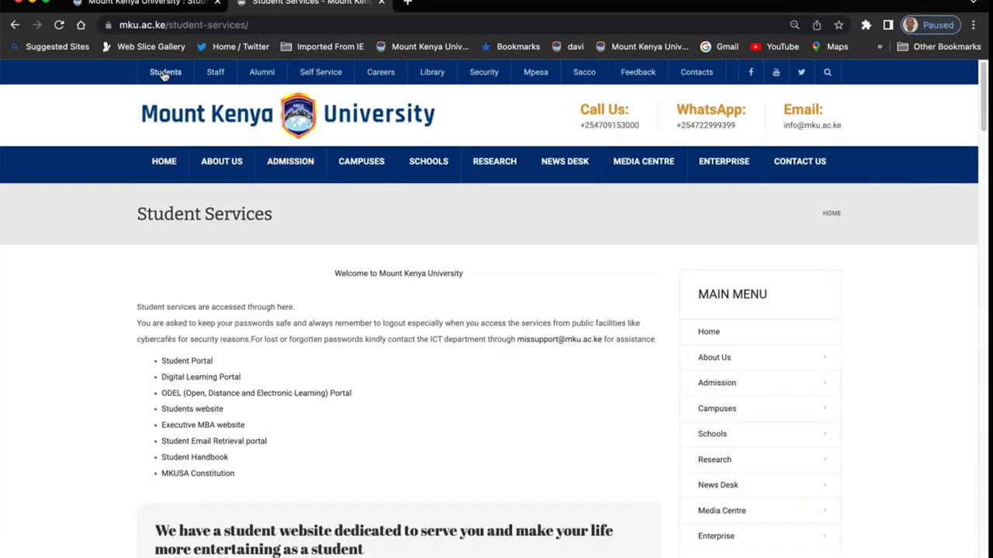
mouse_move(221, 162)
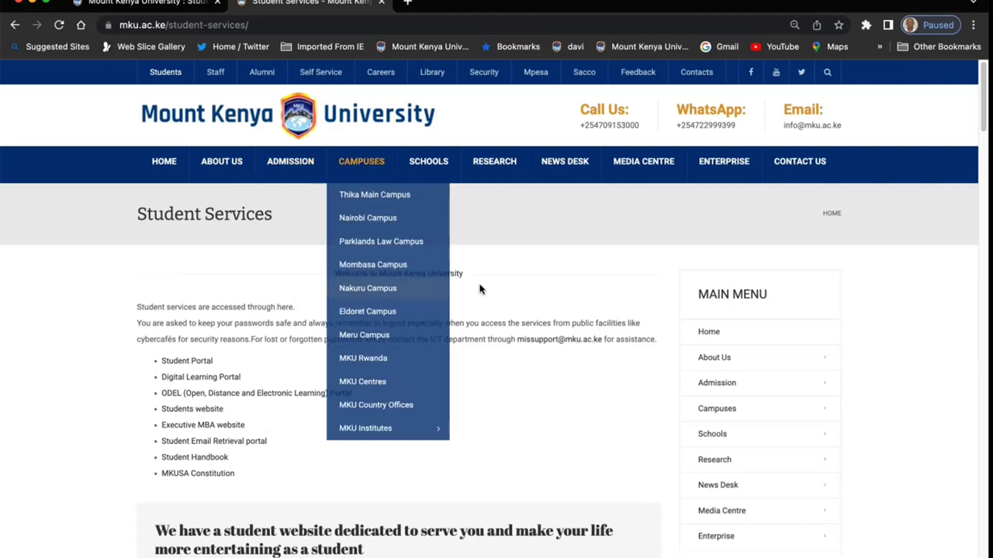
left_click(196, 364)
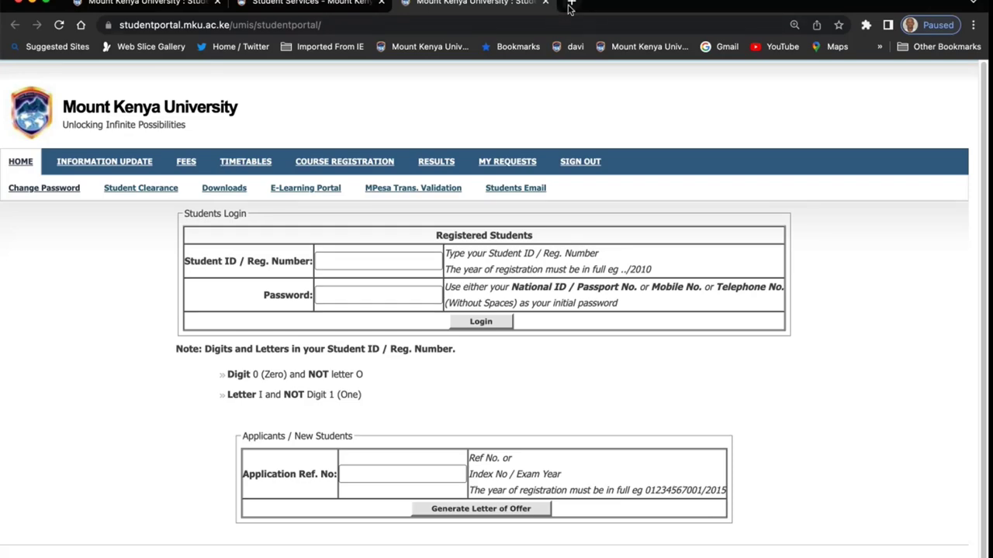
Load studentportal.mku.ac.ke in a fresh tab to reach the portal login page.
left_click(571, 5)
type("styde")
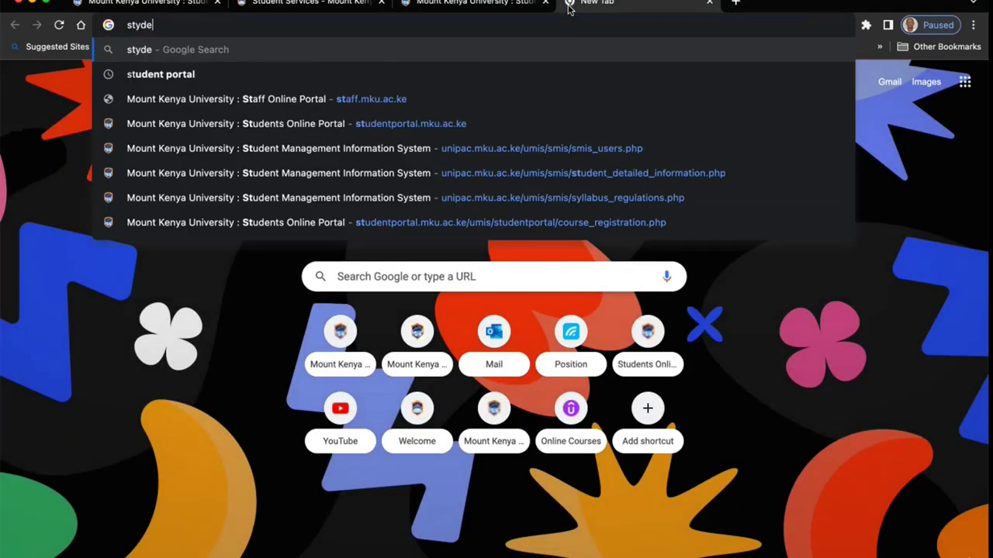
key("BackSpace")
key("BackSpace")
key("BackSpace")
type("u")
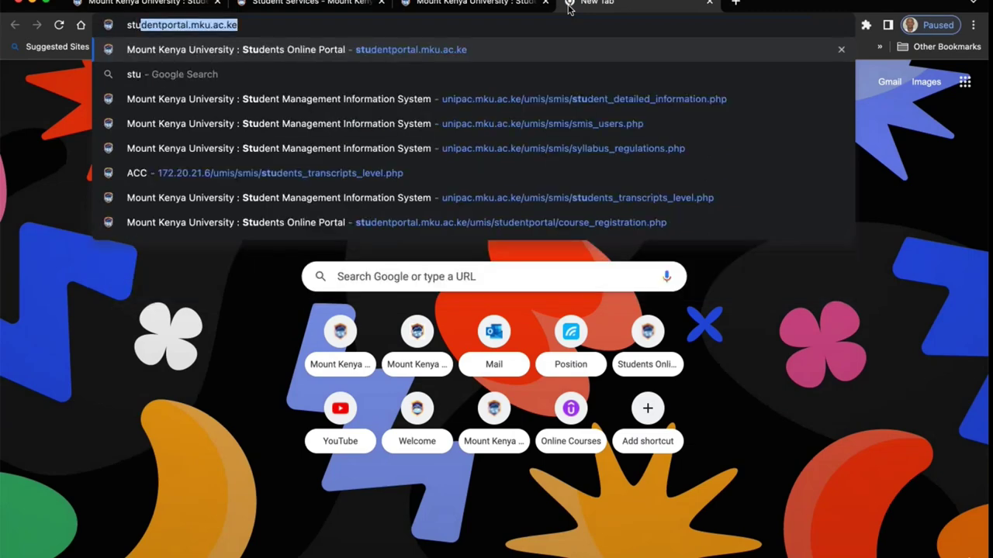
type("dent")
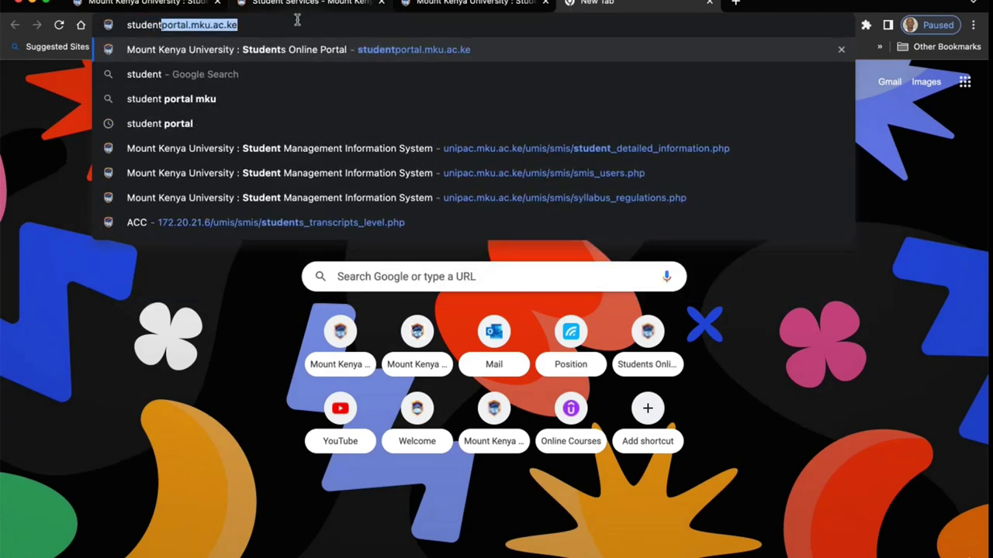
type("portal.mku.ac.ke")
key("Return")
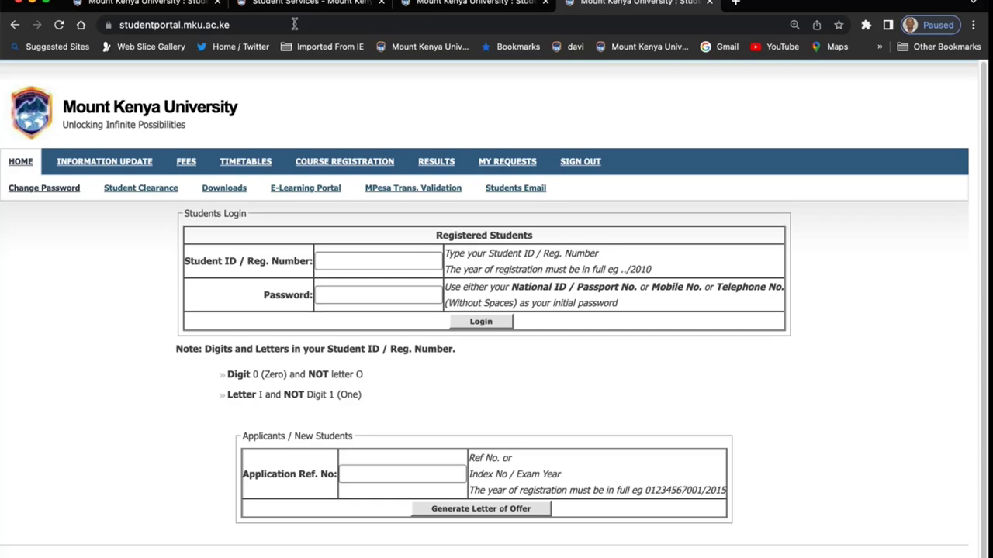
left_click(363, 476)
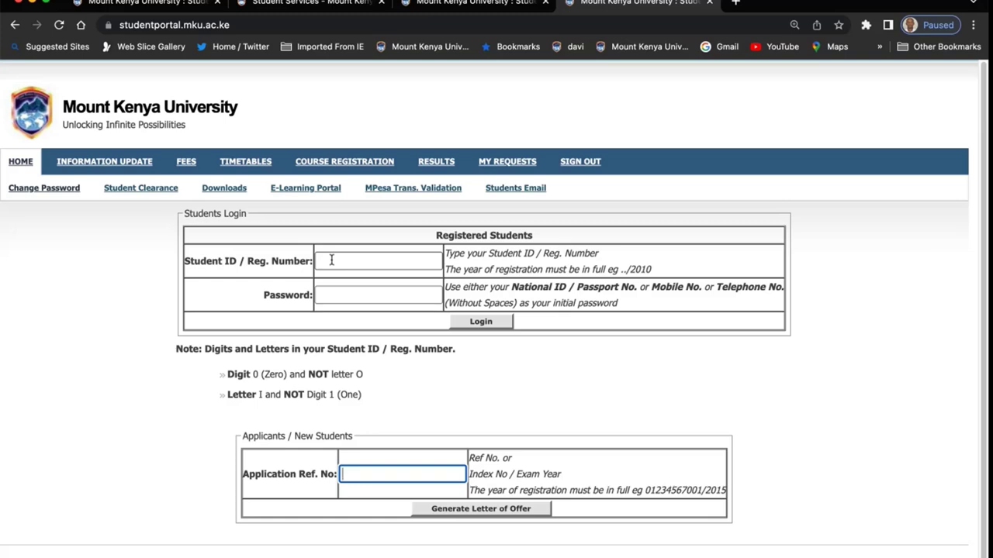
Enter the student ID and the account password in the registered students login form.
left_click(332, 261)
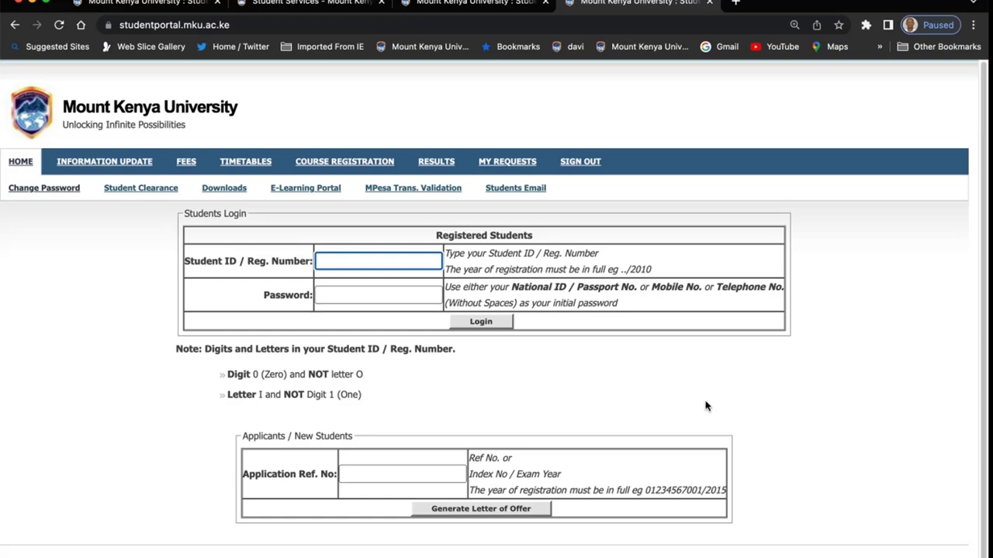
type("applicant")
key("Tab")
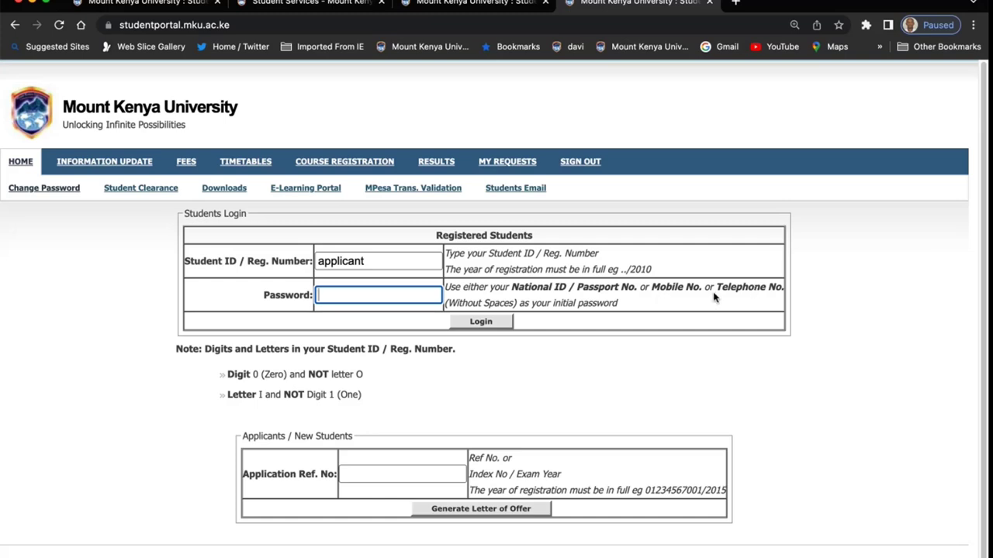
type("•••")
key("BackSpace")
key("BackSpace")
key("BackSpace")
type("•••••••••••••")
Log in, read the practicals and graduates notices, and return to the notices list.
left_click(473, 323)
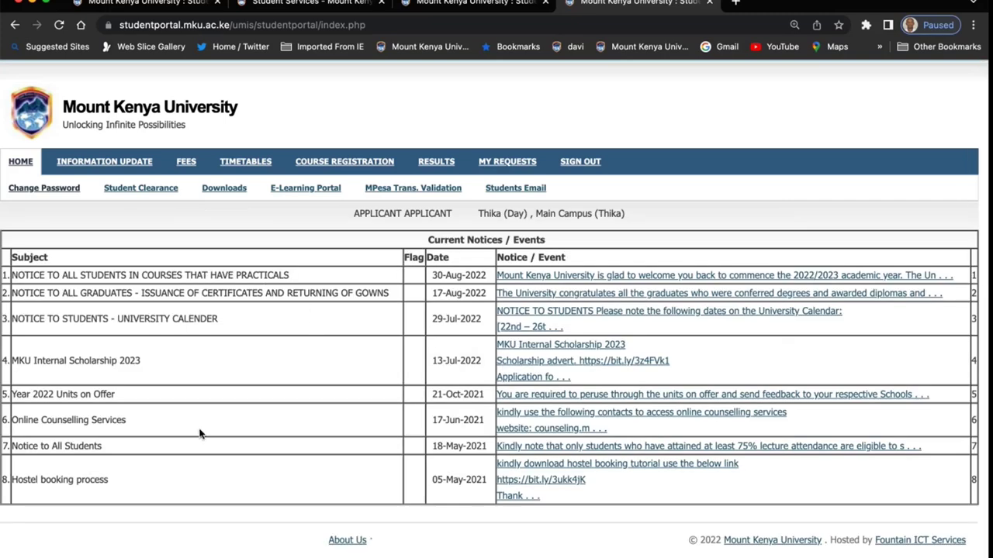
left_click(608, 281)
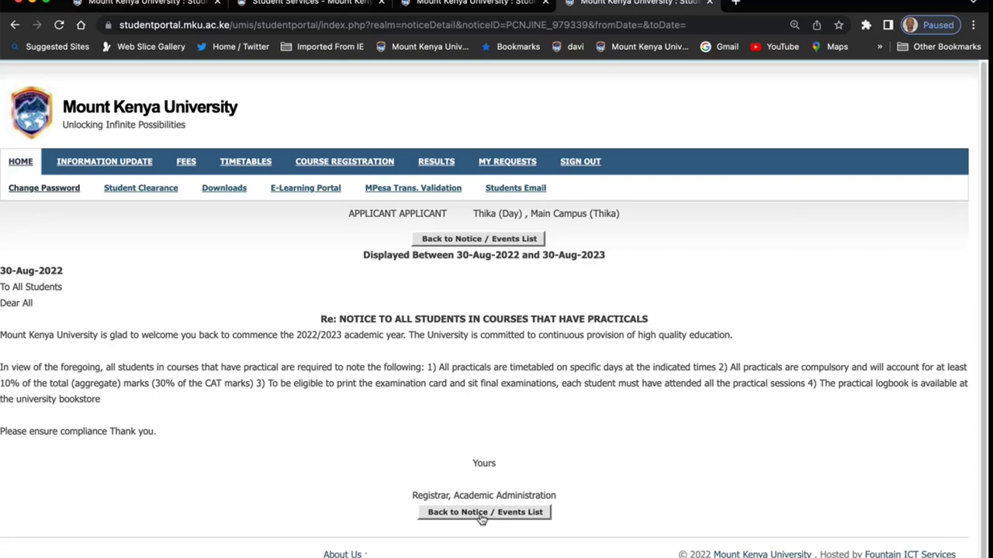
left_click(482, 513)
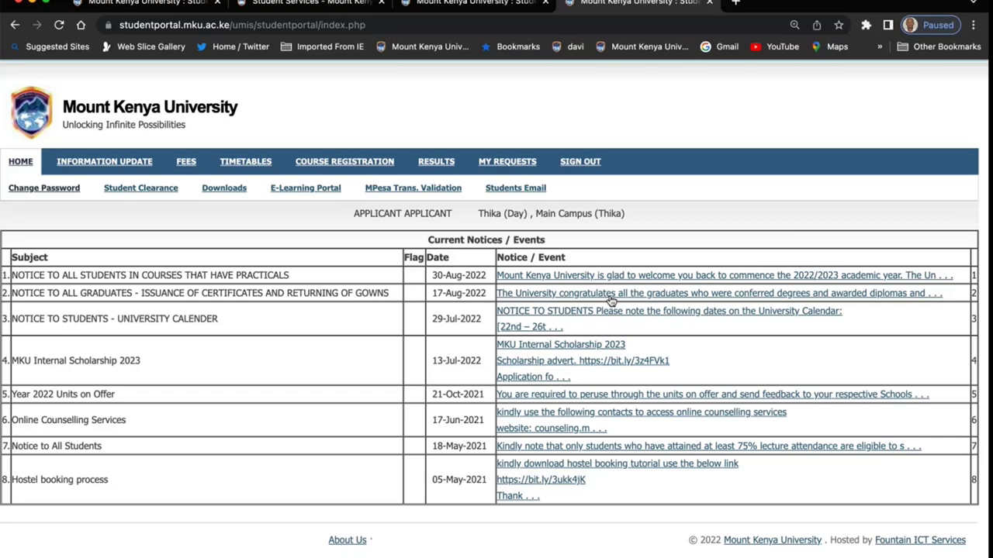
left_click(611, 297)
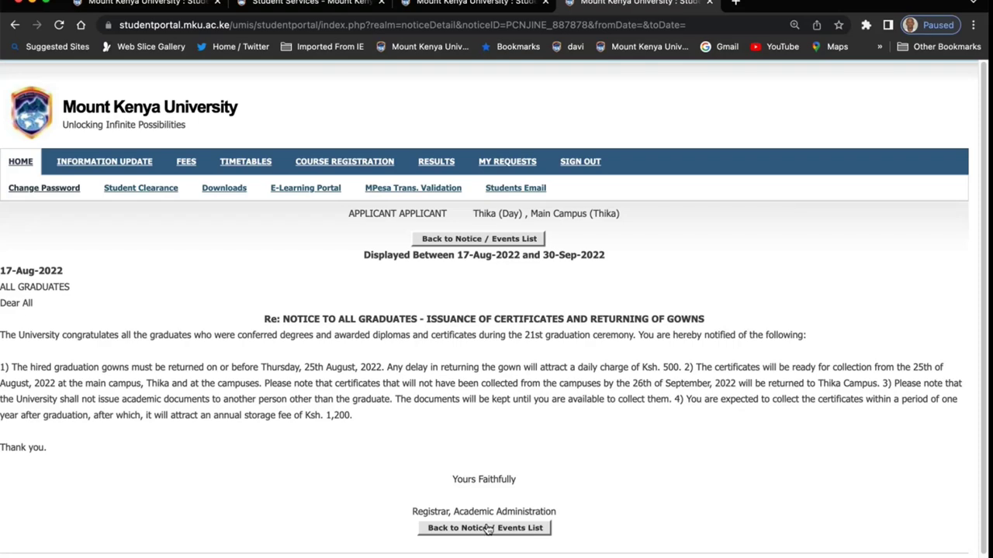
left_click(469, 532)
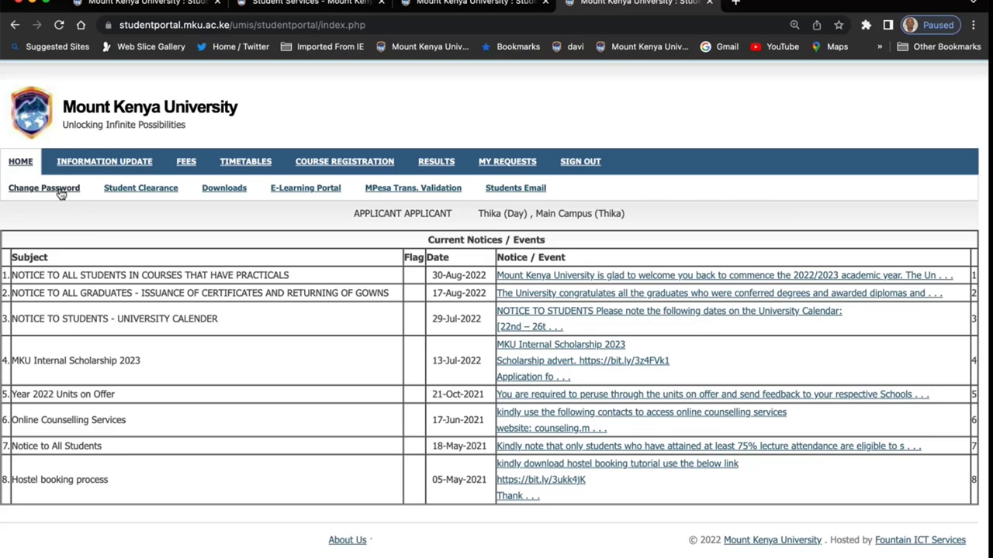
Submit a password change with current, new and retyped passwords and hint 'MKU'.
left_click(61, 194)
left_click(333, 282)
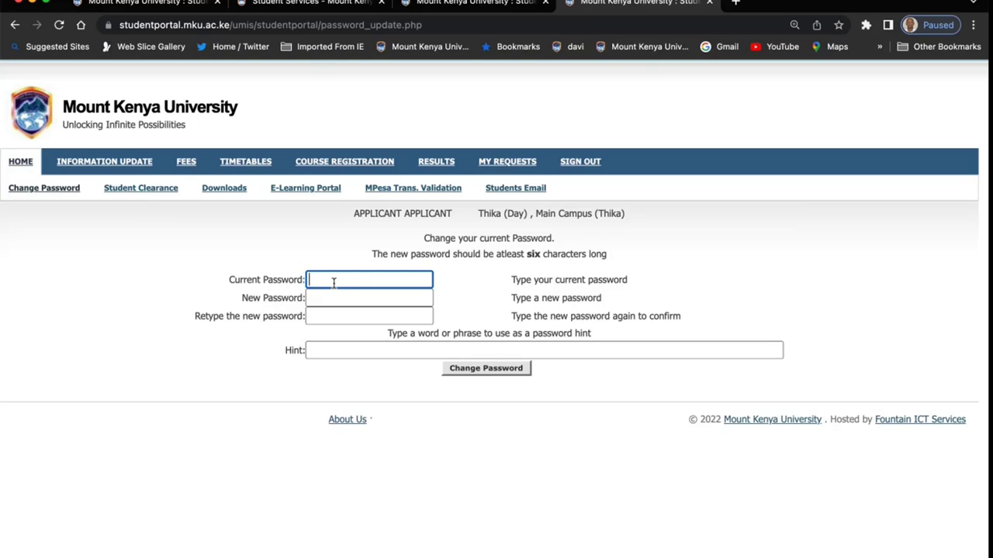
type("•••••••••••••")
left_click(315, 300)
type("••••••")
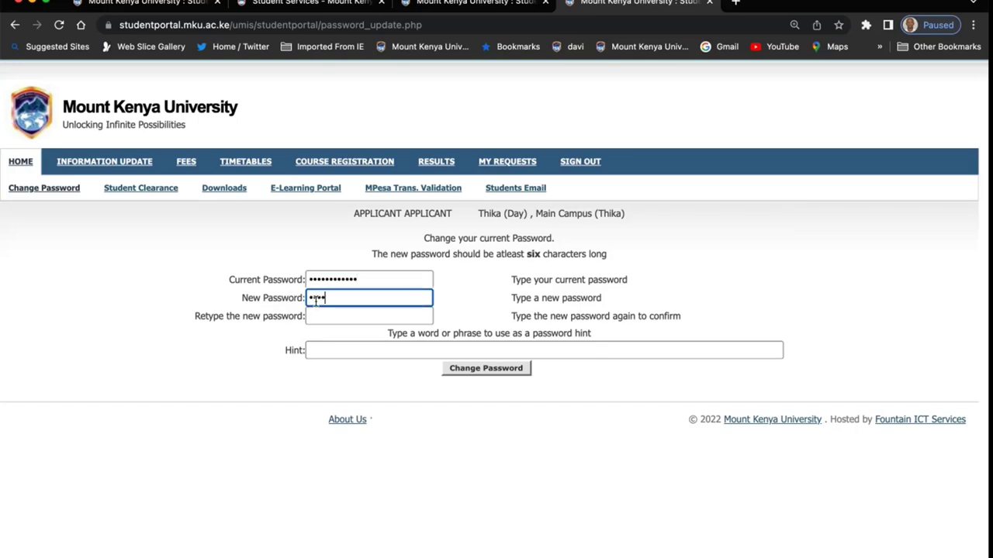
type("•••••")
left_click(310, 316)
type("•••••••••")
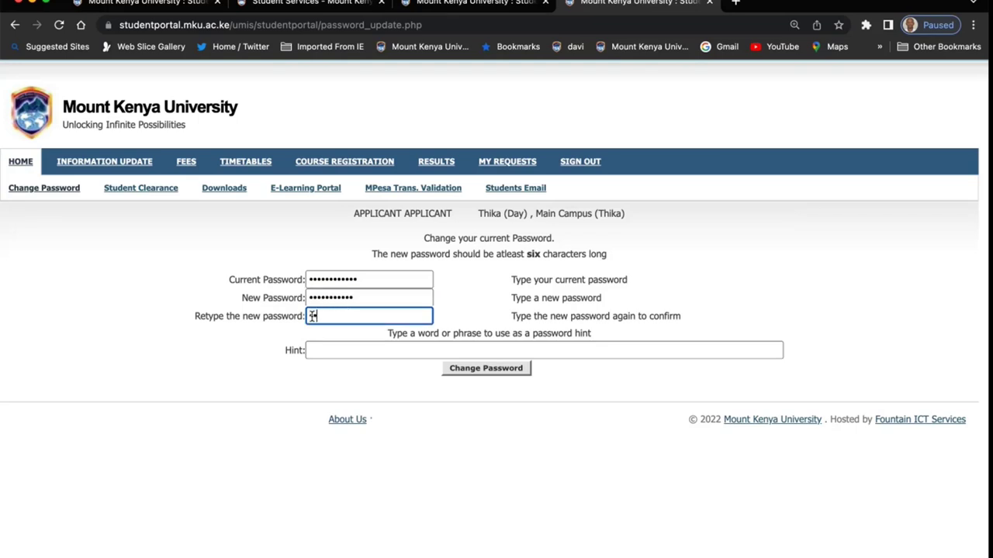
type("••")
left_click(396, 355)
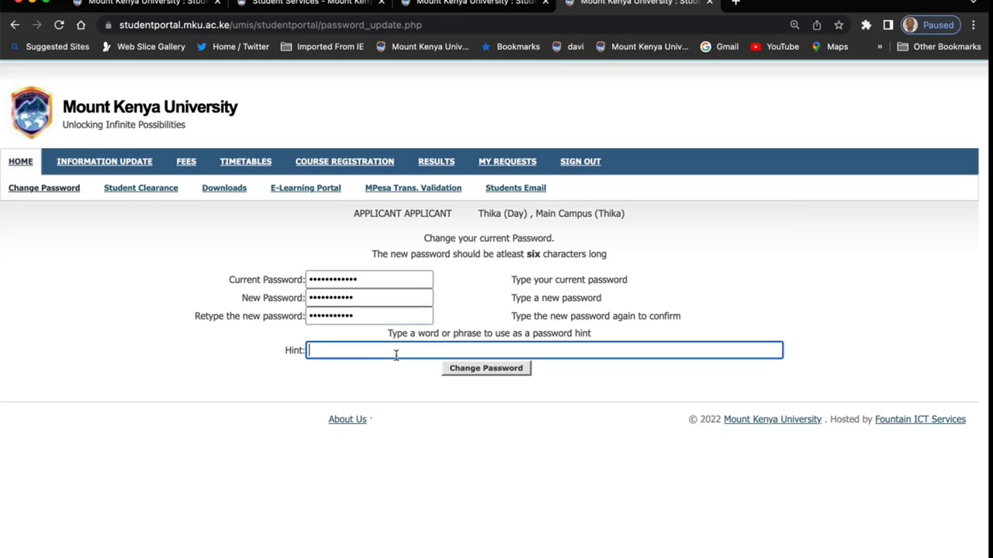
type("MKU")
left_click(487, 370)
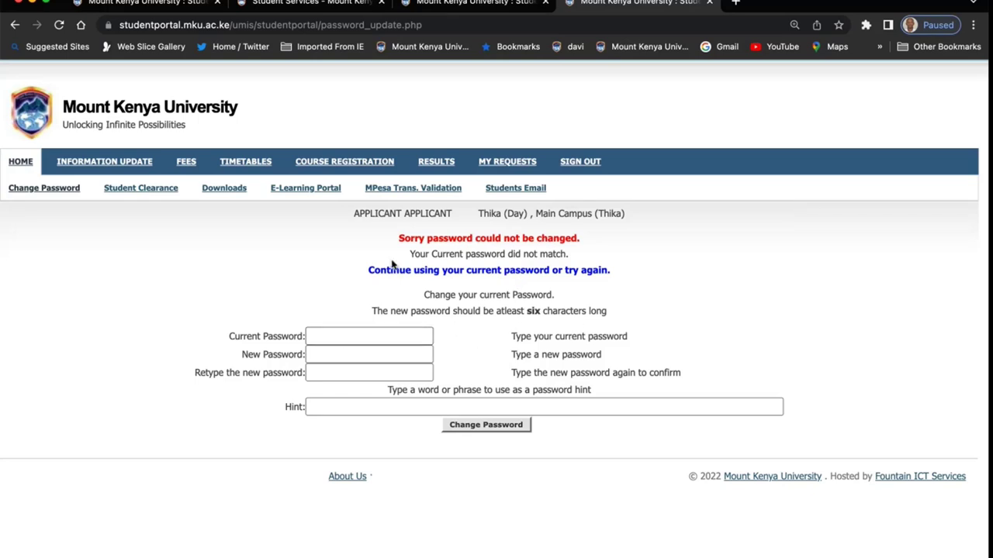
left_click(327, 341)
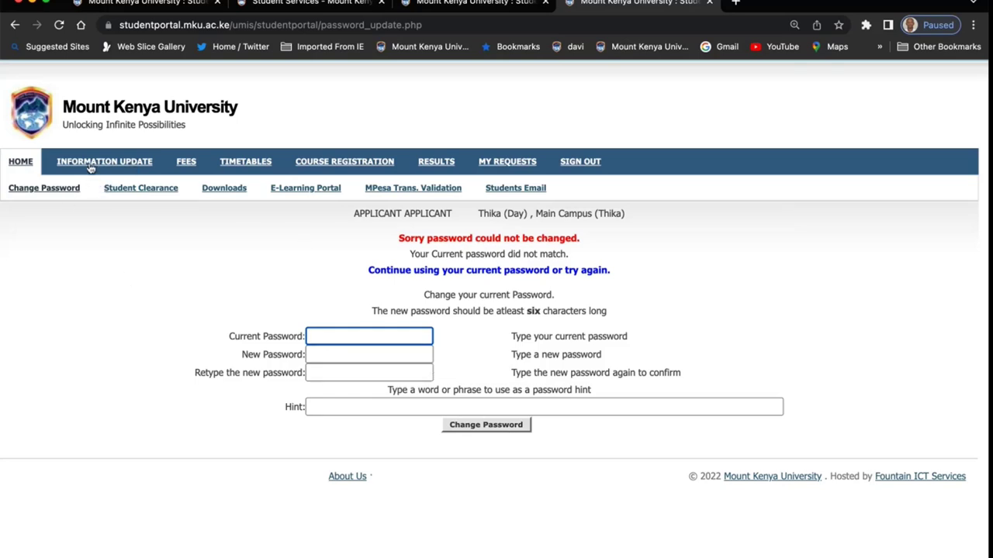
Open Information Update > Personal Information and scroll to Programme Option and Graduation Application.
left_click(91, 167)
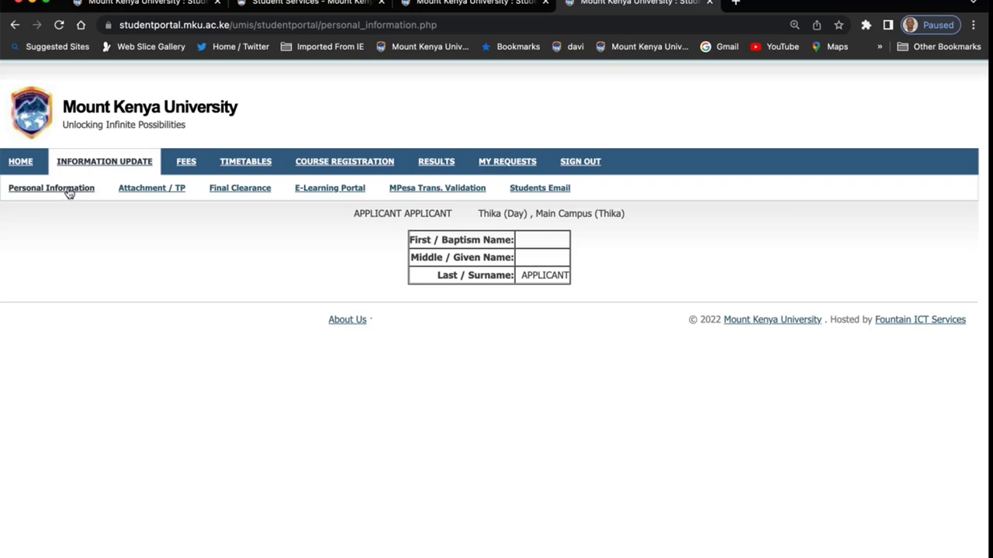
left_click(69, 190)
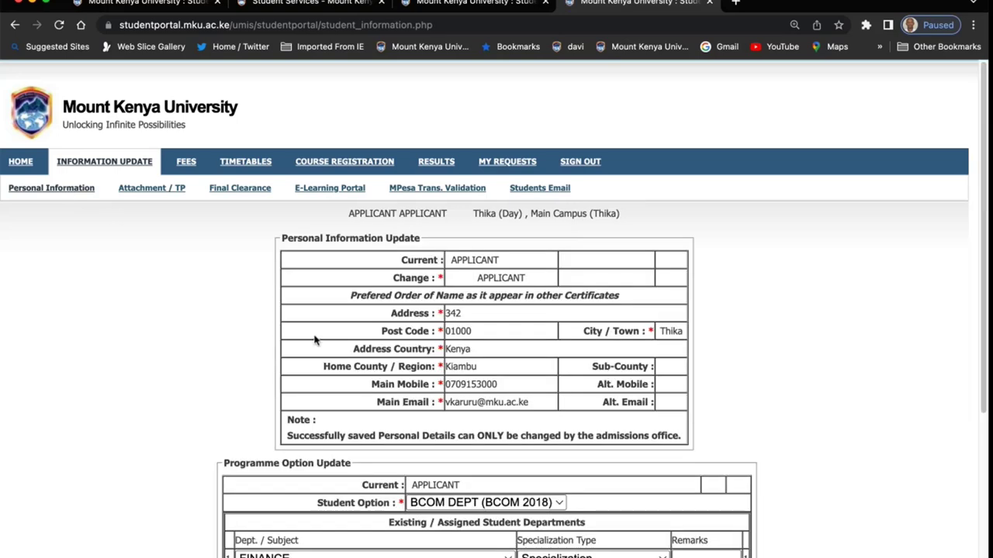
scroll(450, 325, "down", 1)
scroll(446, 337, "down", 1)
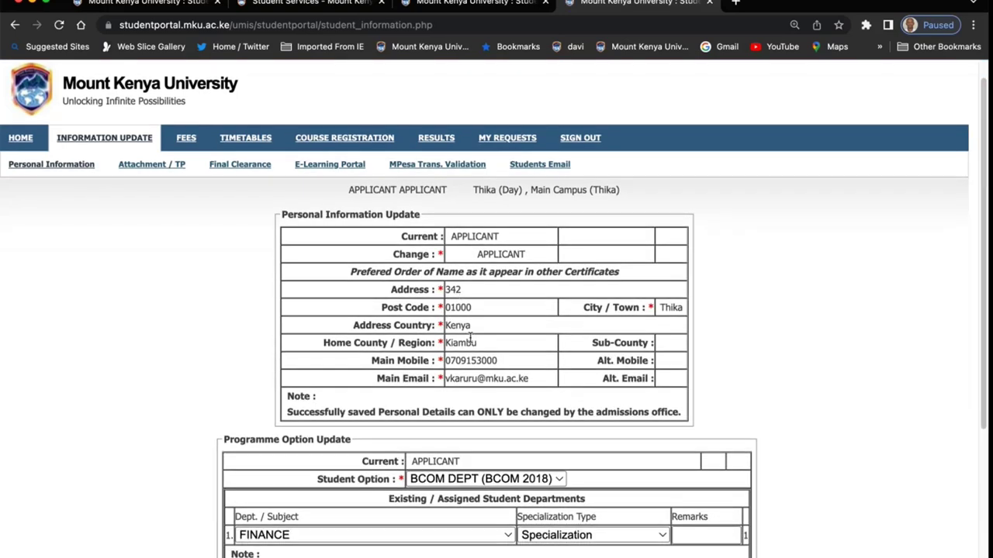
scroll(467, 326, "down", 3)
scroll(469, 324, "up", 1)
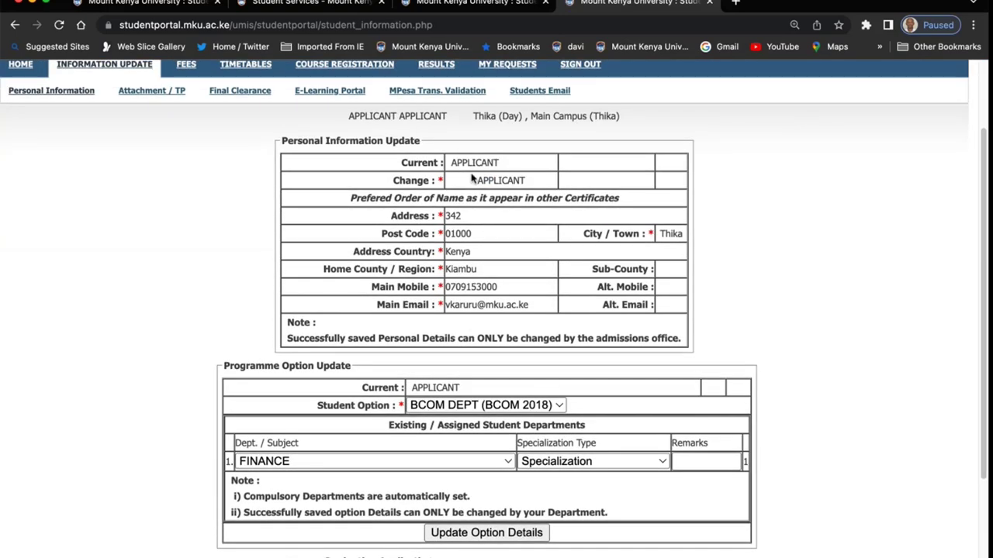
scroll(475, 232, "up", 1)
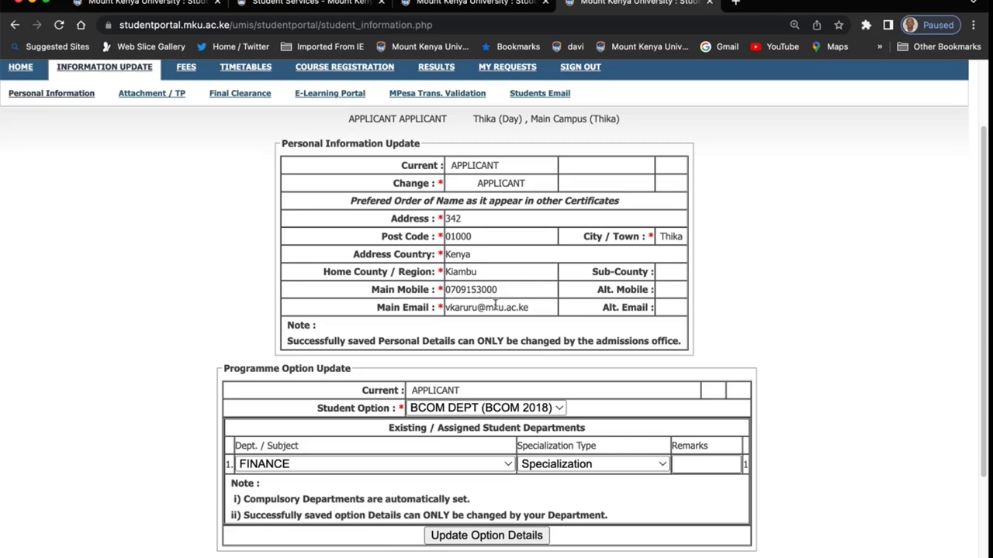
scroll(494, 309, "down", 3)
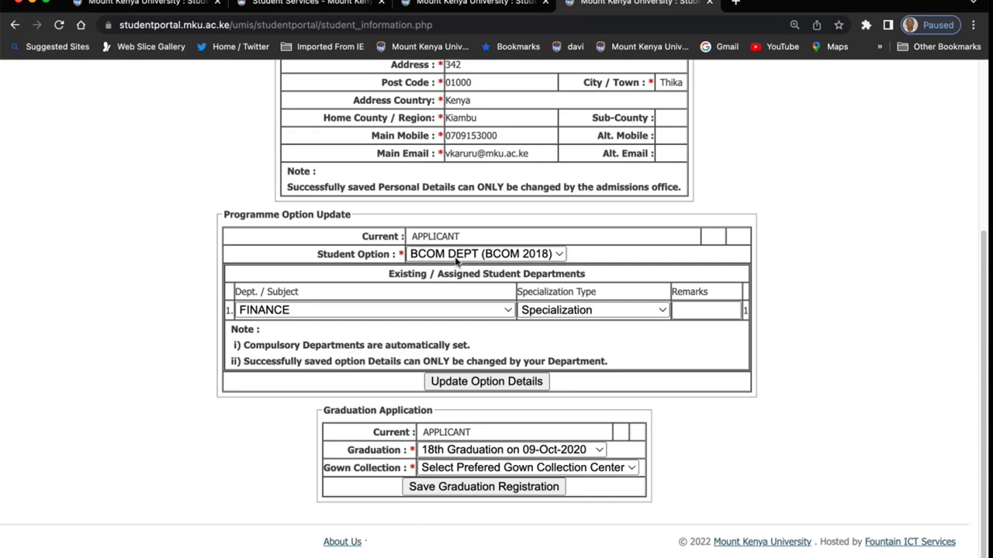
Set Student Option to Select Syllabus Option, keeping FINANCE department and Specialization type.
left_click(508, 256)
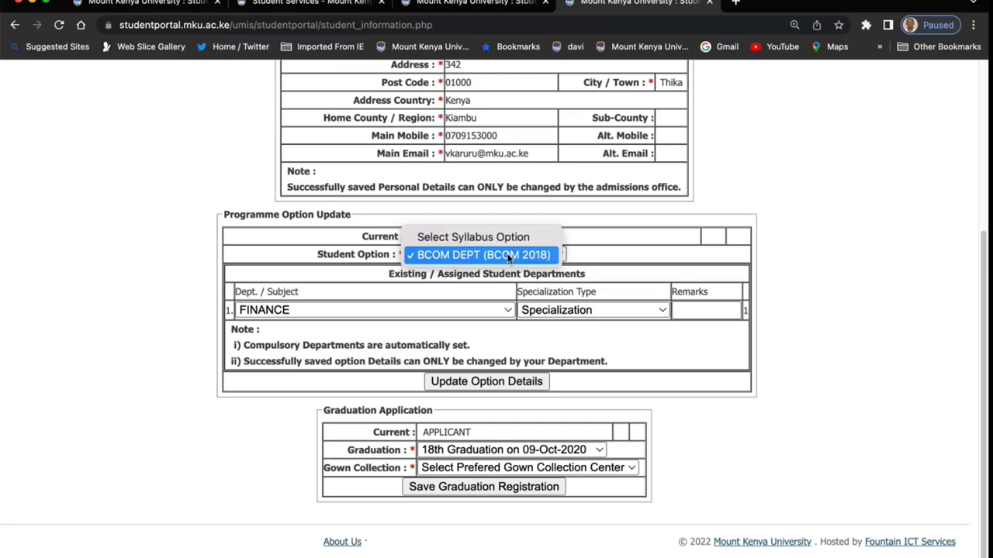
left_click(508, 255)
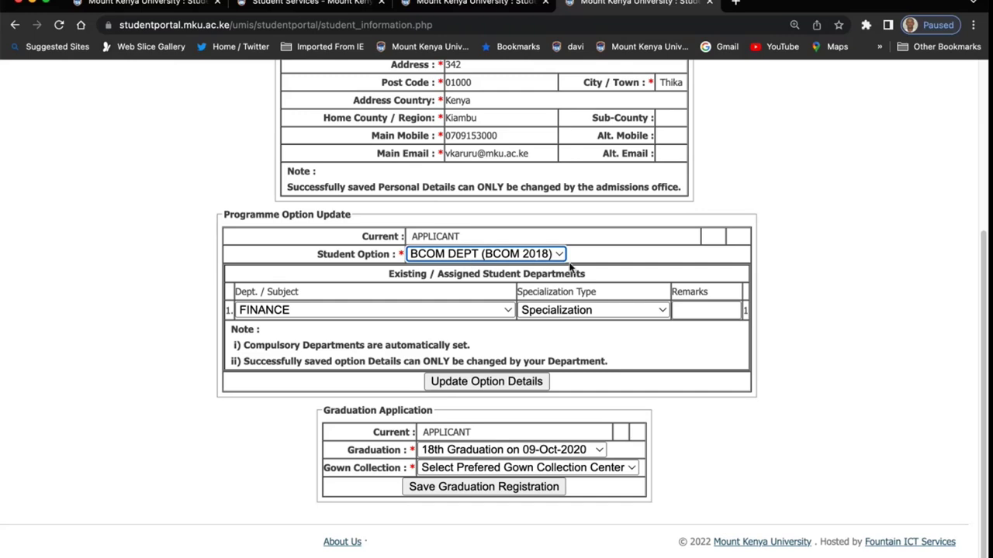
left_click(500, 258)
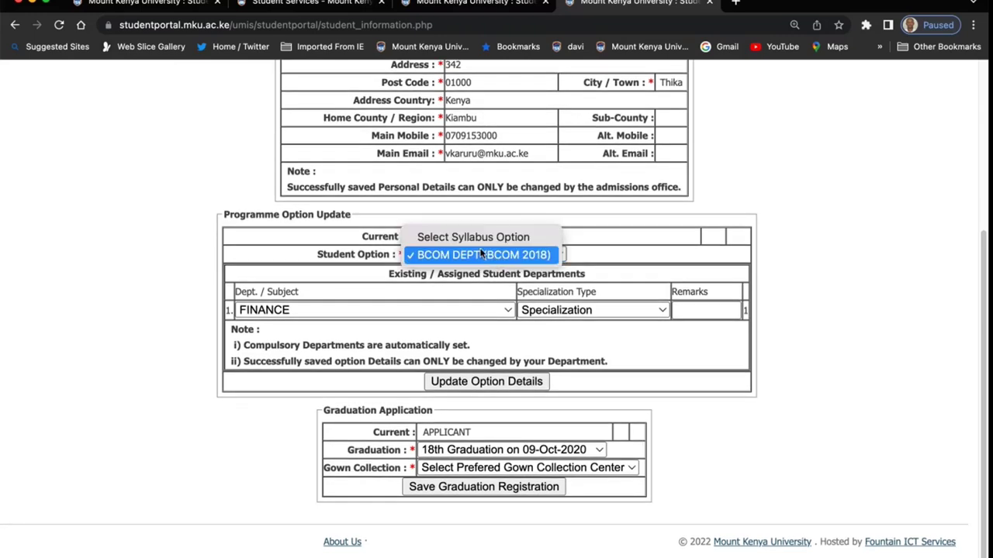
left_click(469, 238)
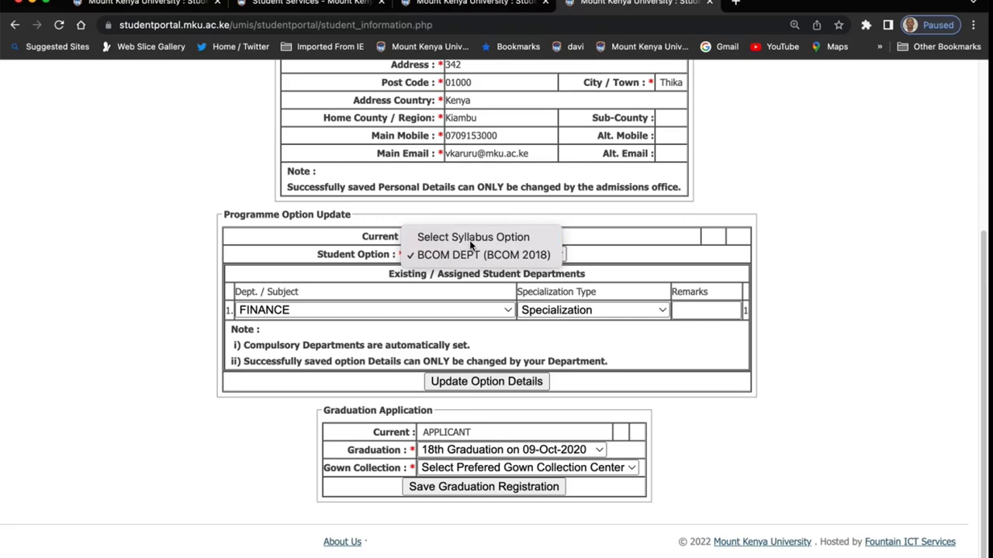
left_click(413, 310)
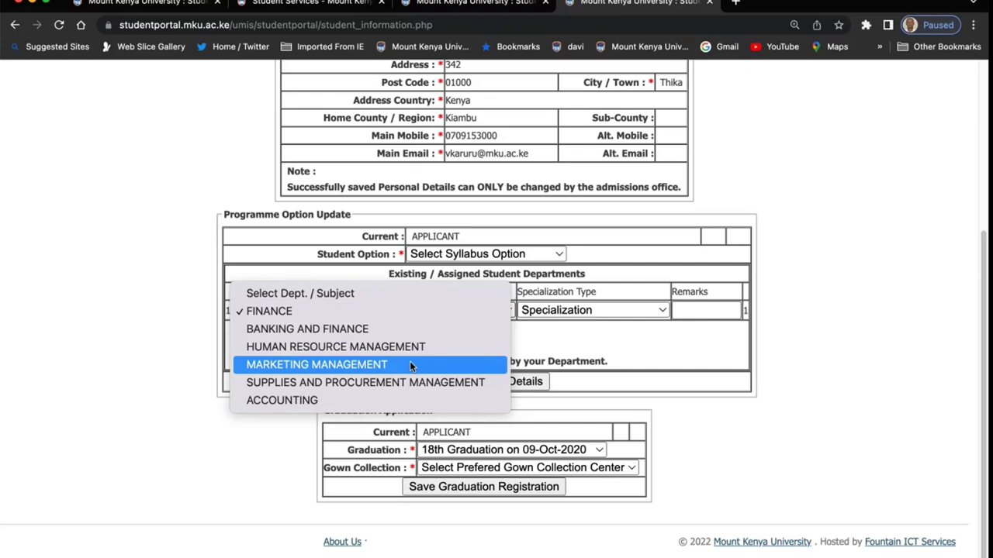
left_click(449, 311)
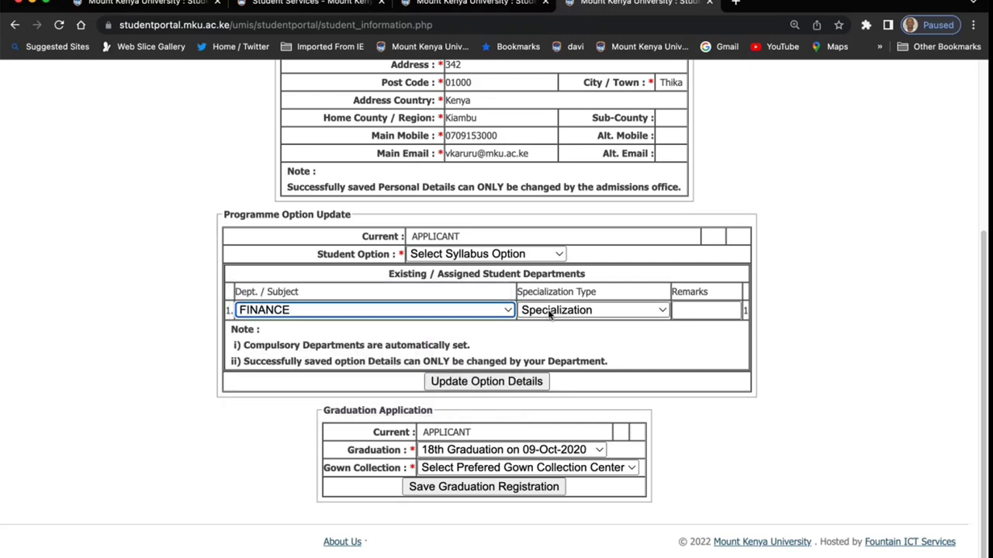
left_click(549, 312)
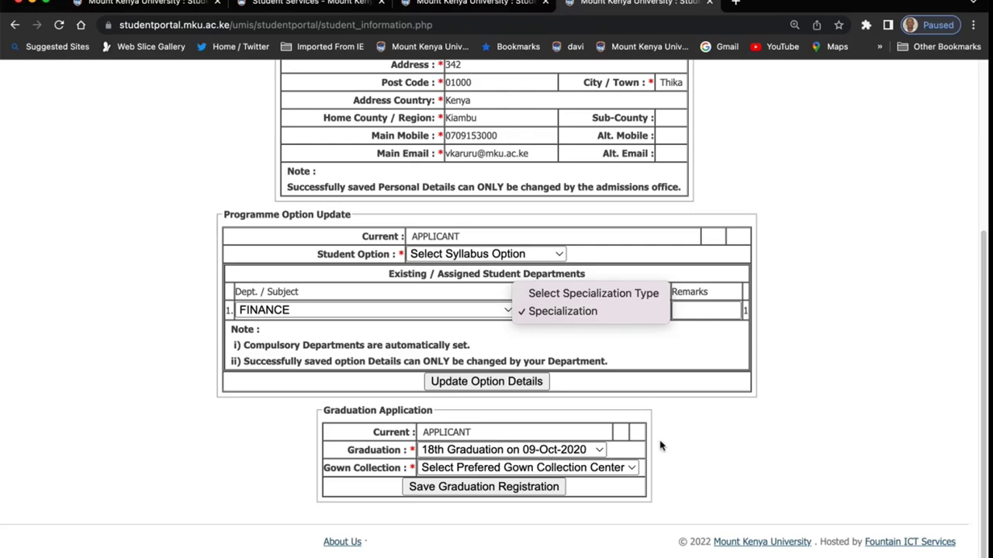
Choose the 22nd Graduation on 03-Dec-2022, leaving the gown collection centre unselected.
left_click(514, 453)
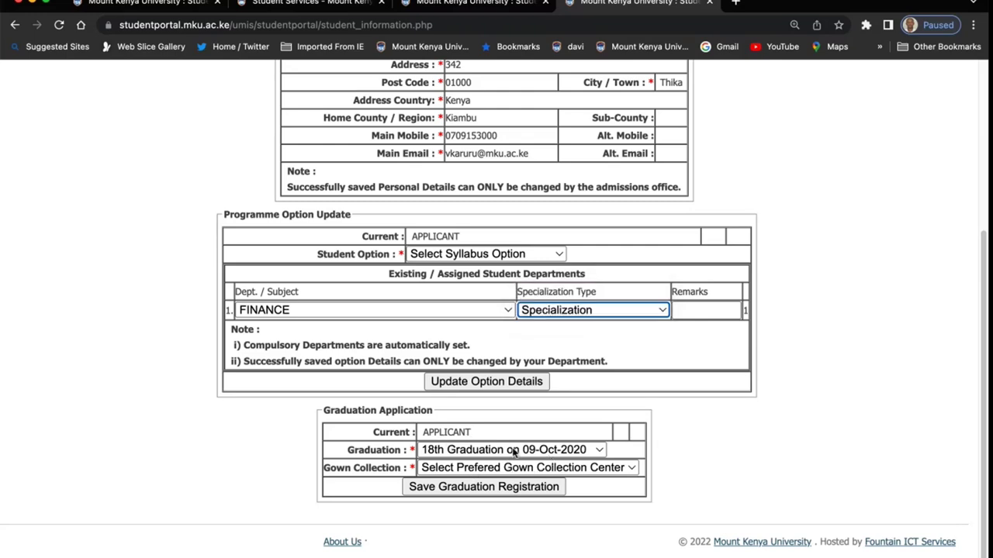
left_click(513, 453)
left_click(512, 432)
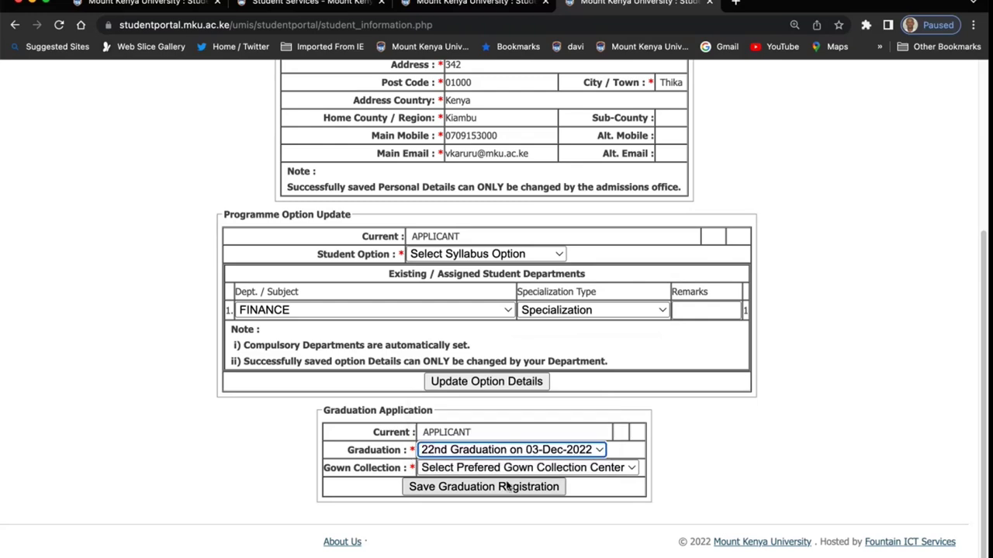
left_click(512, 470)
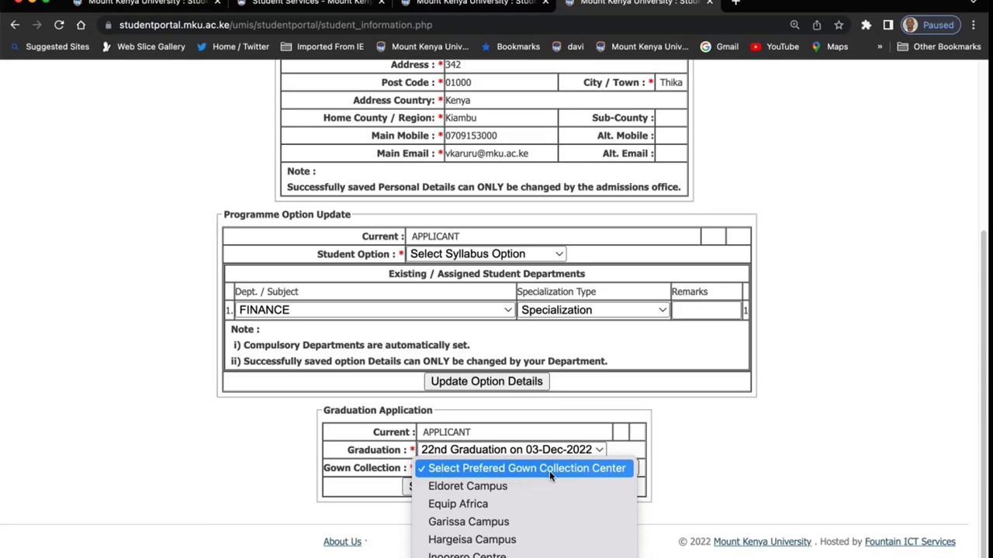
left_click(684, 461)
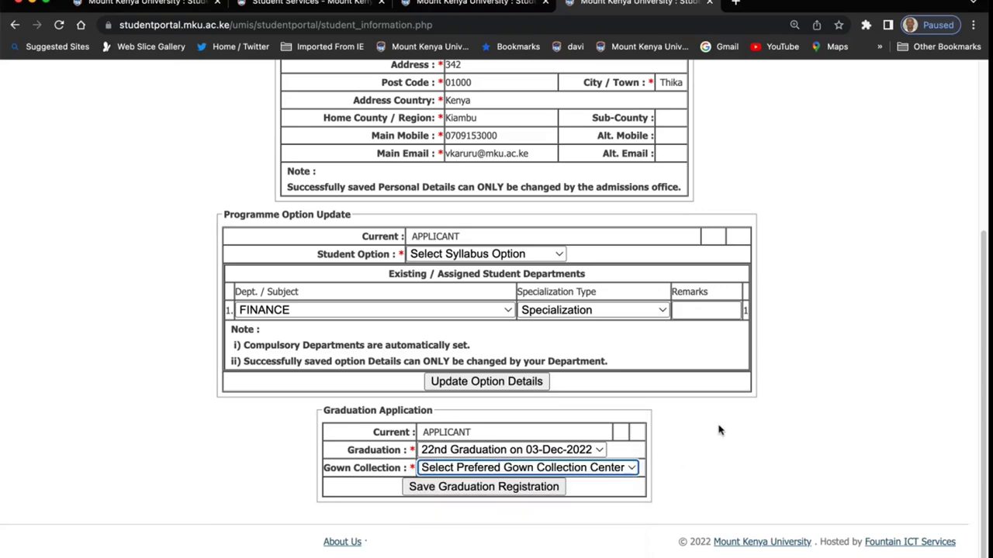
scroll(717, 429, "up", 5)
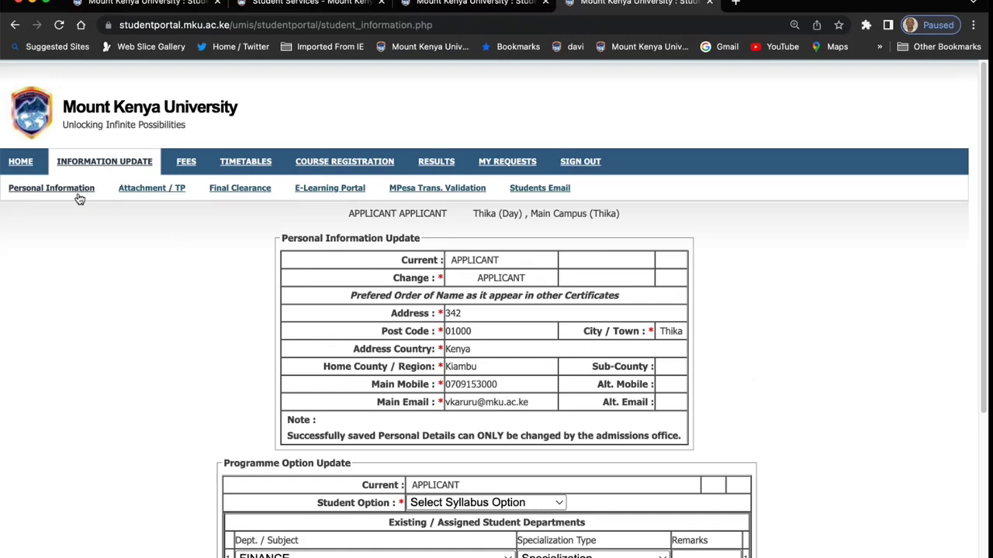
Open the FEES tab and review the 2017/2018 payments and running balances.
left_click(184, 164)
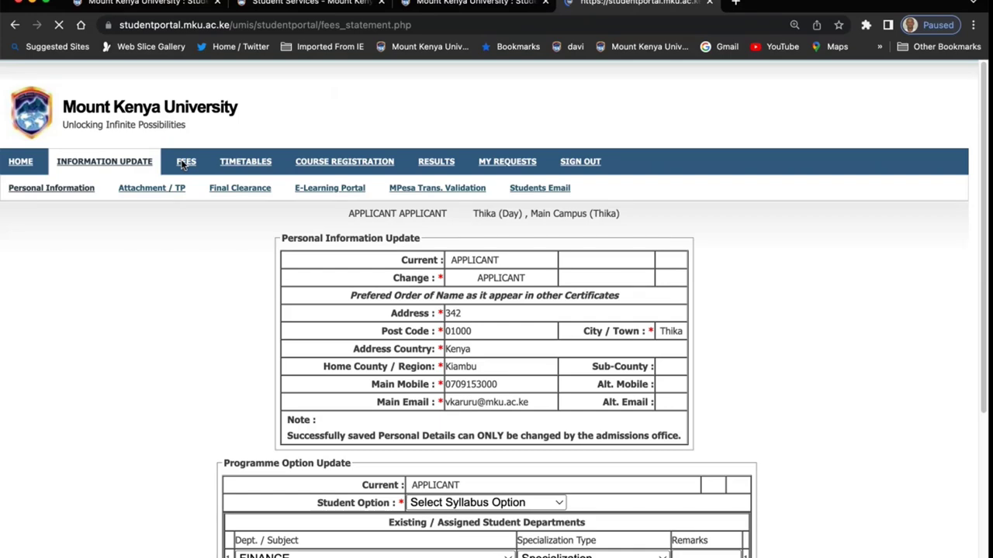
scroll(395, 407, "down", 2)
scroll(395, 407, "up", 2)
scroll(425, 395, "down", 15)
scroll(425, 395, "up", 15)
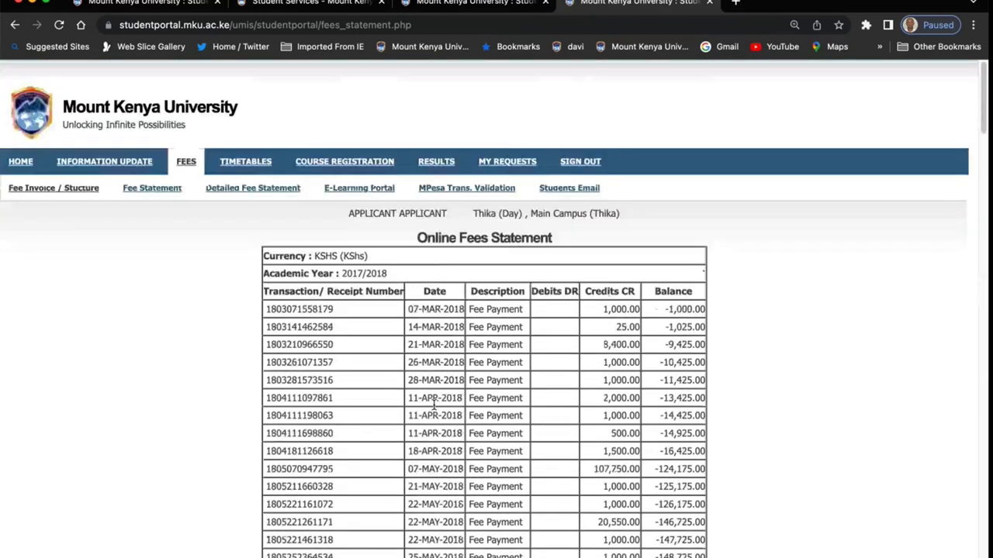
Open the Teaching Timetable and browse the BCOM course codes, titles and lecturers.
left_click(233, 167)
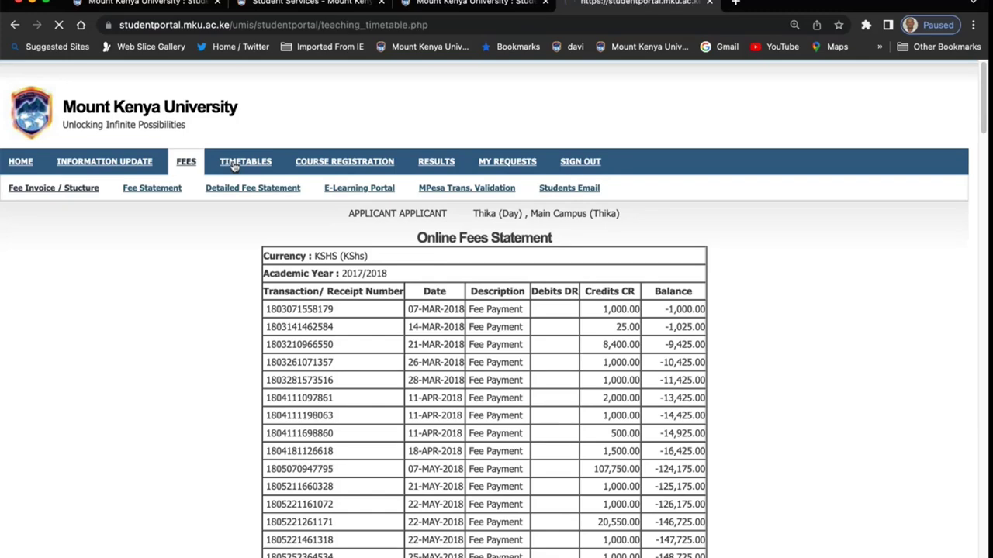
scroll(291, 384, "down", 1)
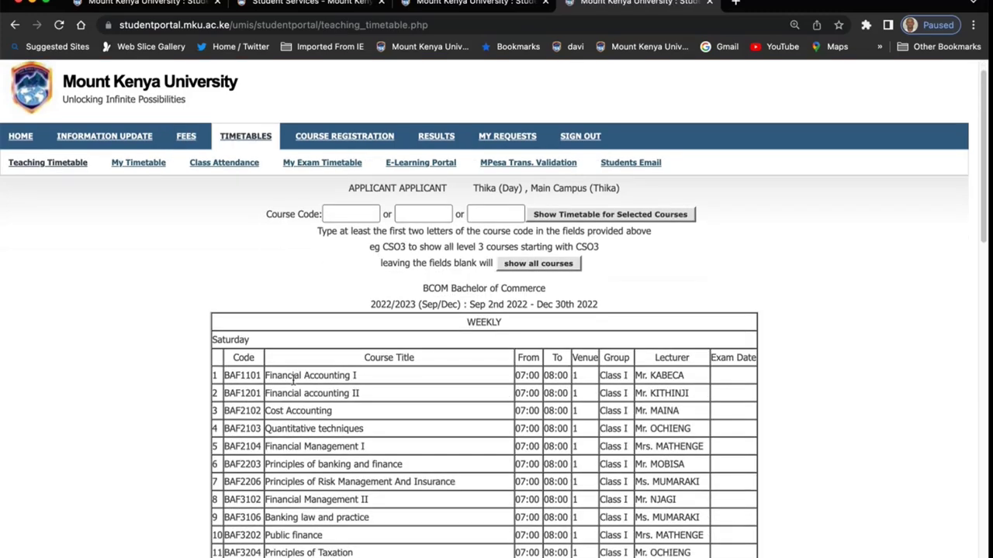
scroll(294, 380, "down", 3)
scroll(296, 385, "down", 8)
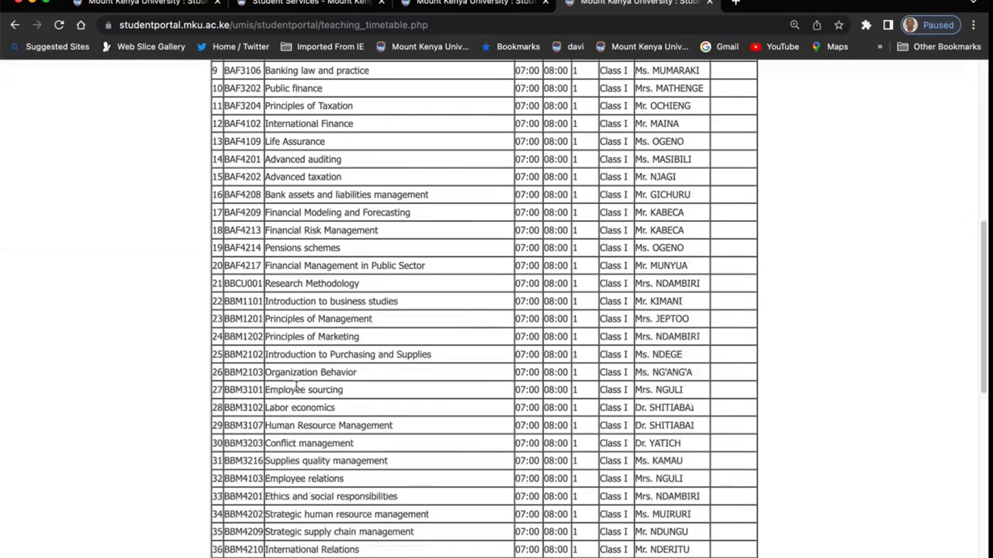
scroll(296, 385, "up", 12)
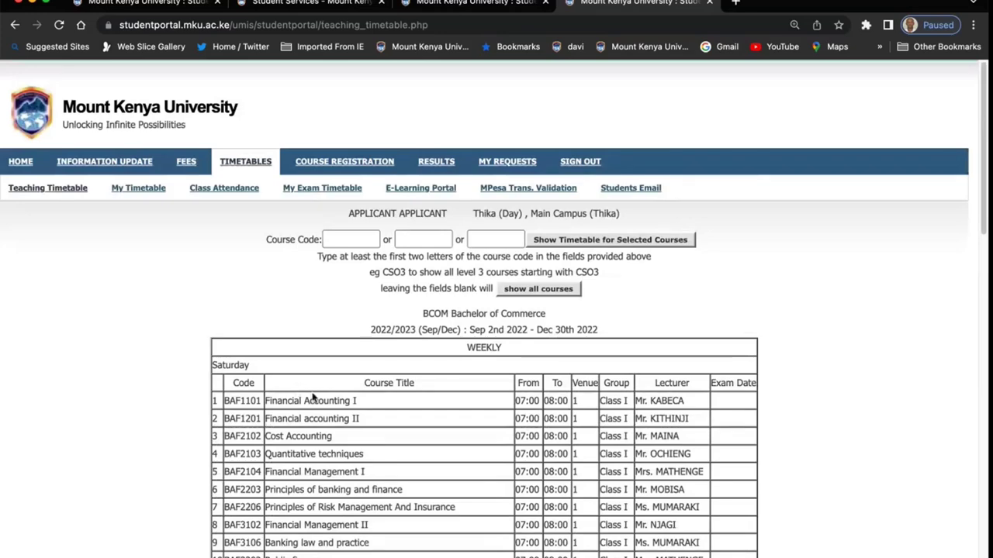
scroll(313, 396, "down", 8)
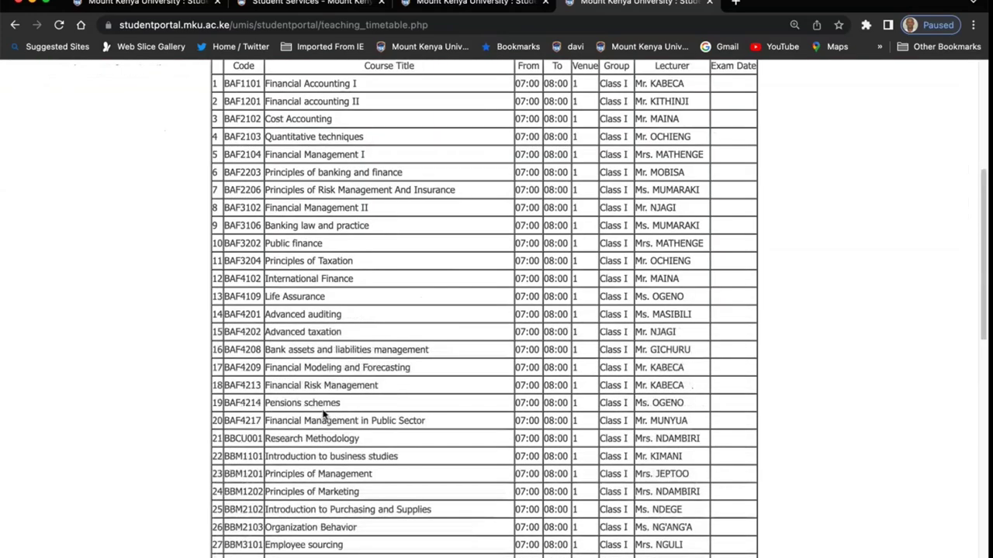
scroll(261, 326, "up", 4)
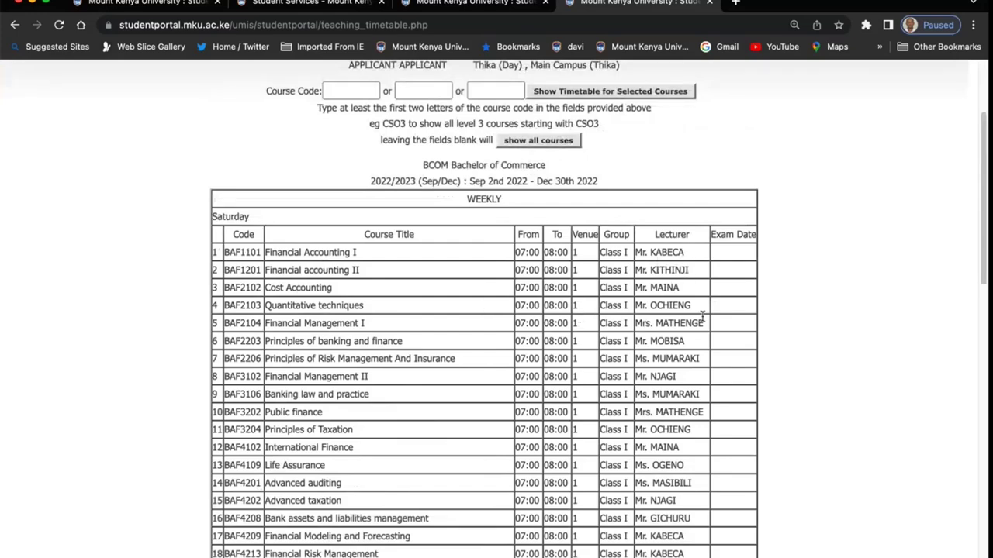
scroll(681, 303, "down", 12)
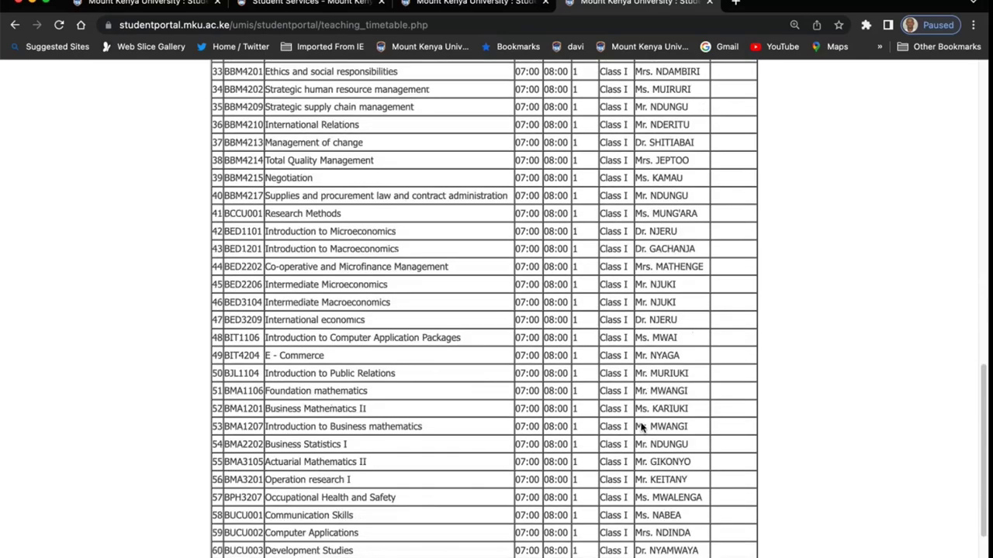
scroll(589, 412, "up", 15)
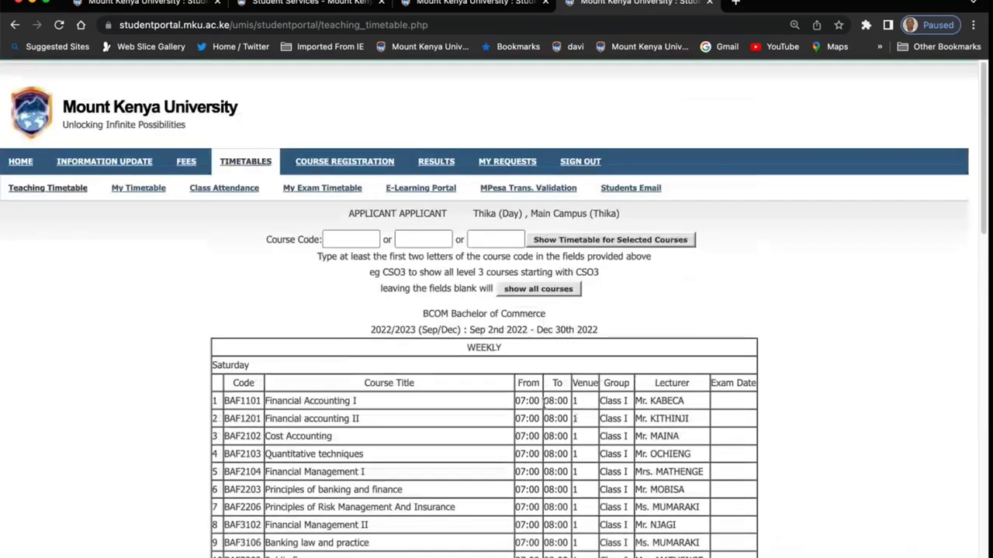
Show the Course Registration page and load Timetables in a separate background tab.
left_click(327, 169)
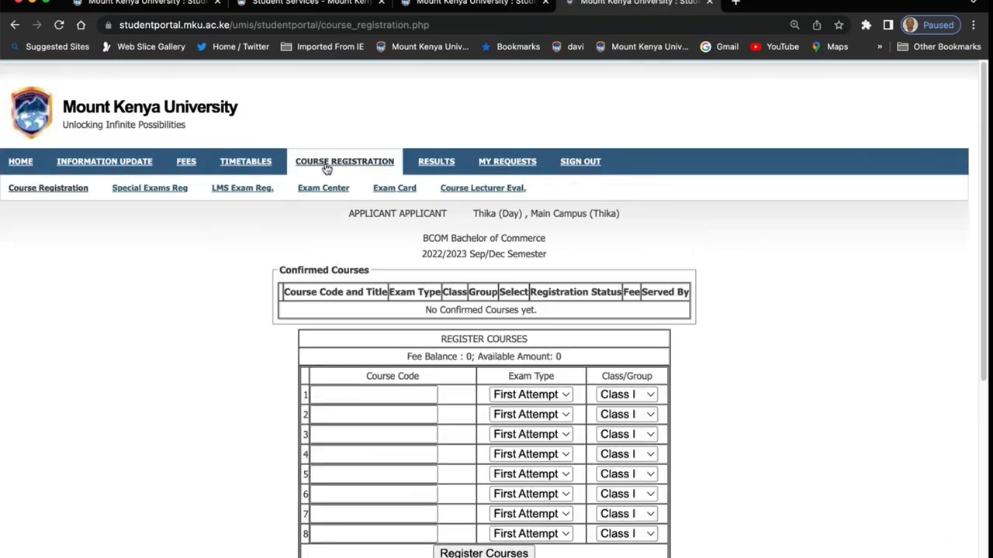
right_click(256, 165)
left_click(279, 176)
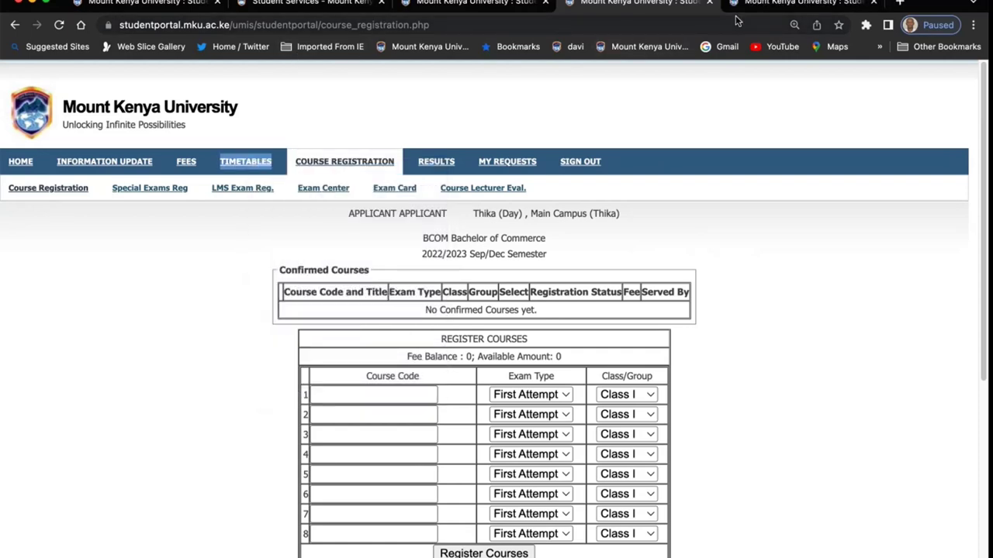
Copy course code BAF1101 (Financial Accounting I) from the Teaching Timetable tab.
left_click(756, 7)
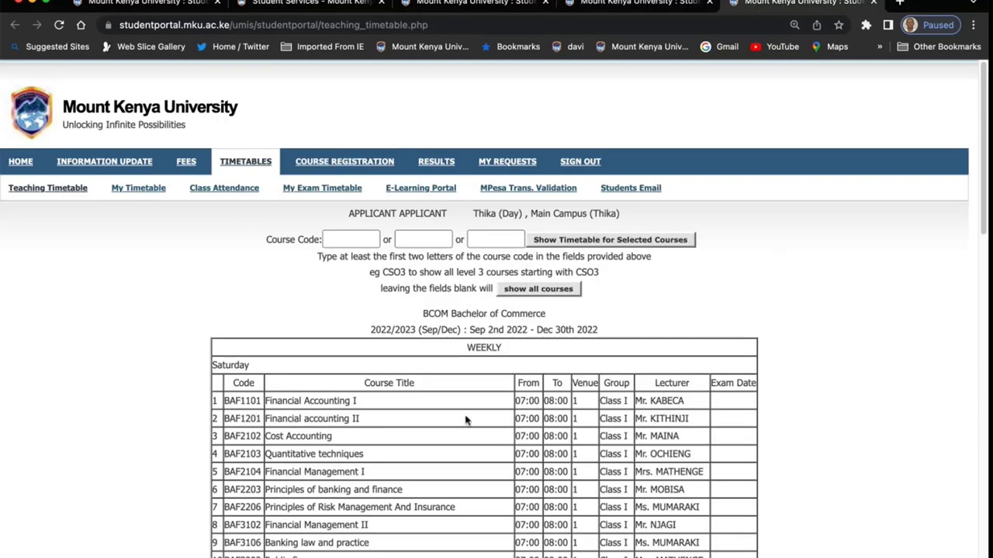
scroll(318, 464, "down", 1)
scroll(305, 458, "down", 3)
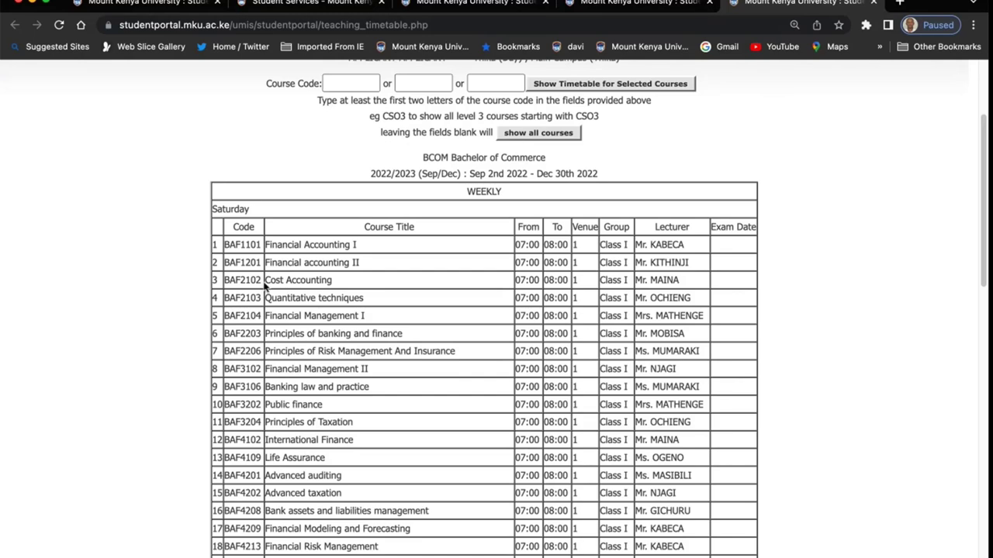
double_click(240, 247)
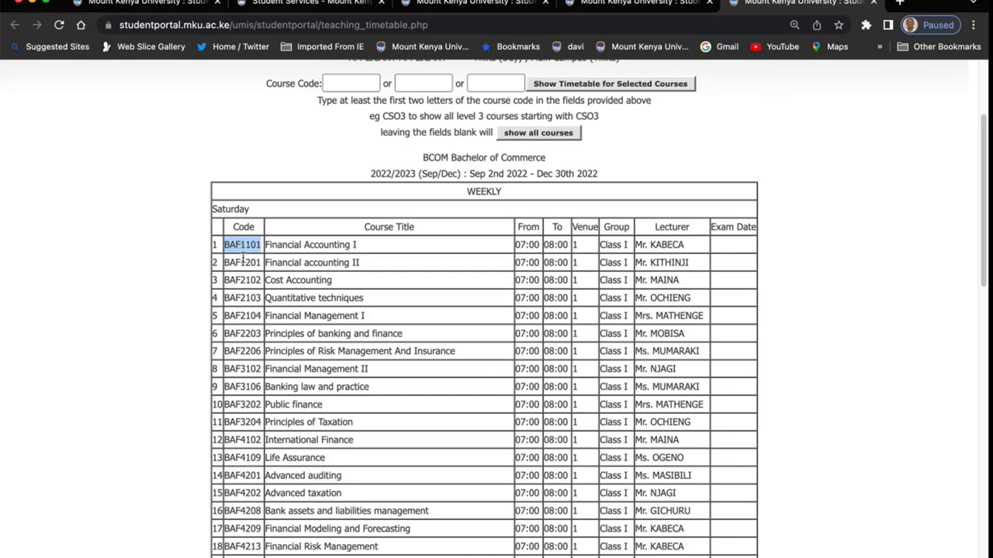
right_click(229, 245)
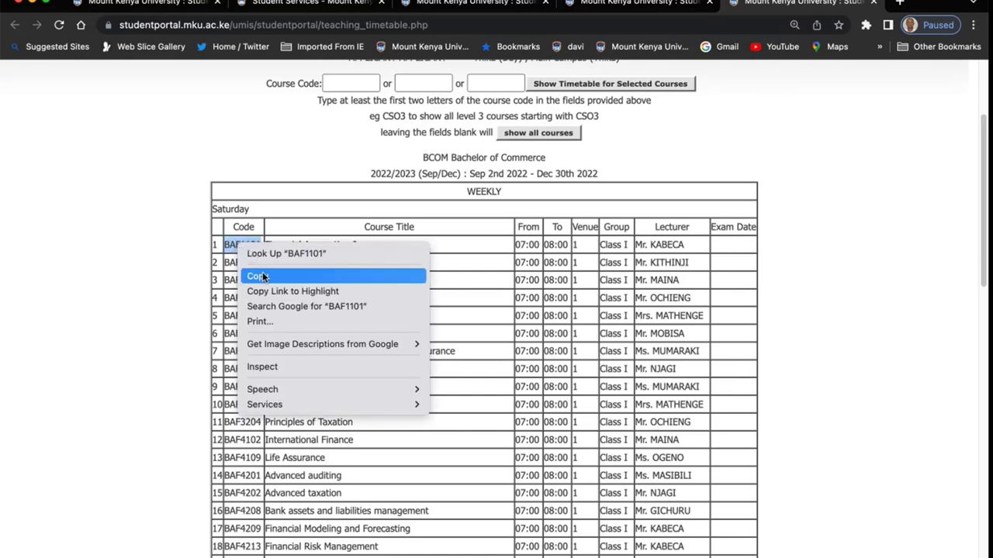
left_click(262, 277)
scroll(310, 365, "up", 2)
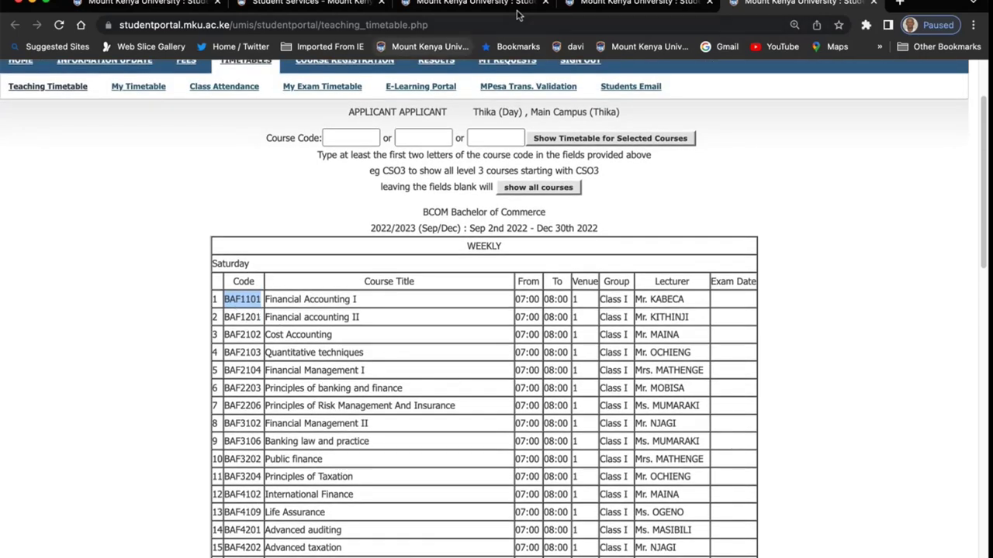
left_click(493, 11)
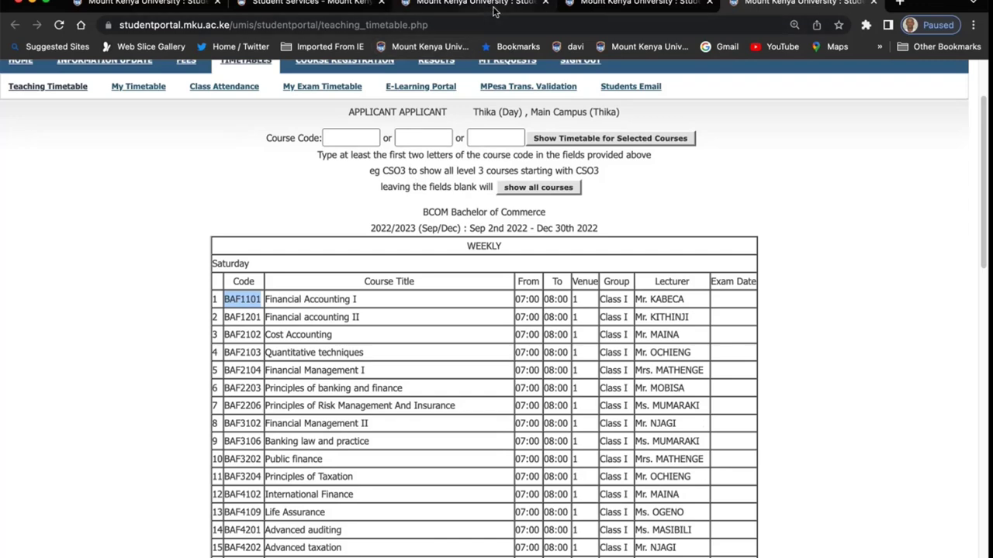
Paste BAF1101 into Course Code field 1, keeping First Attempt as exam type.
left_click(596, 8)
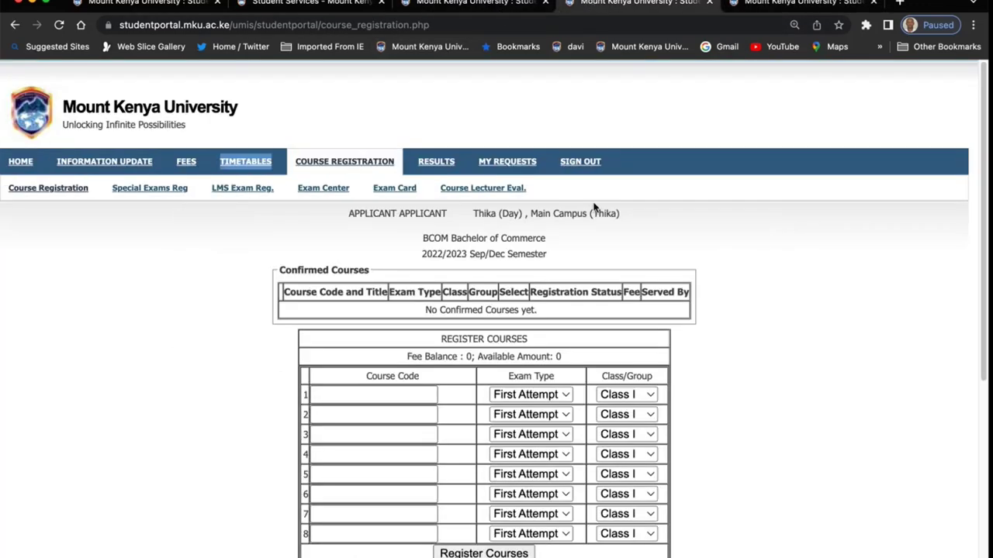
right_click(338, 396)
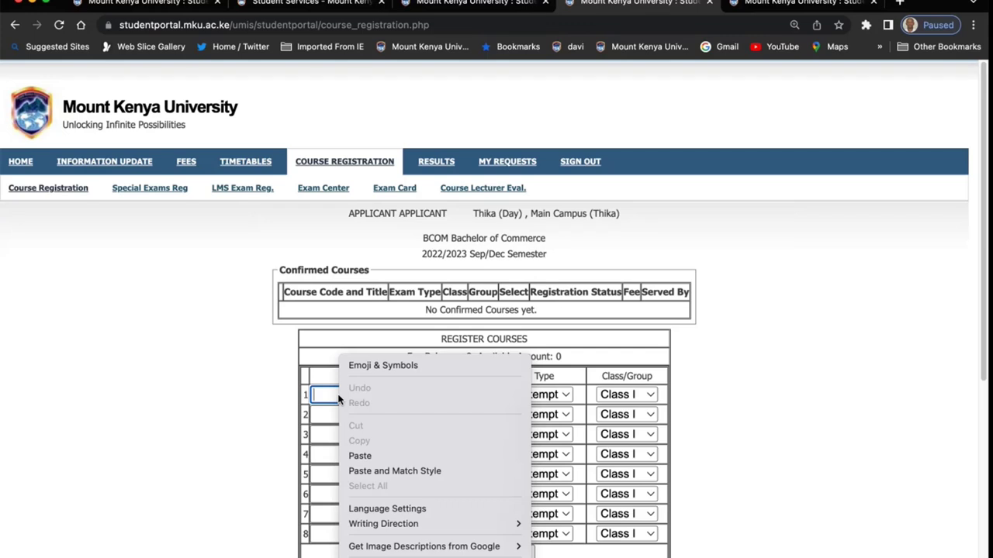
left_click(357, 454)
scroll(423, 458, "down", 1)
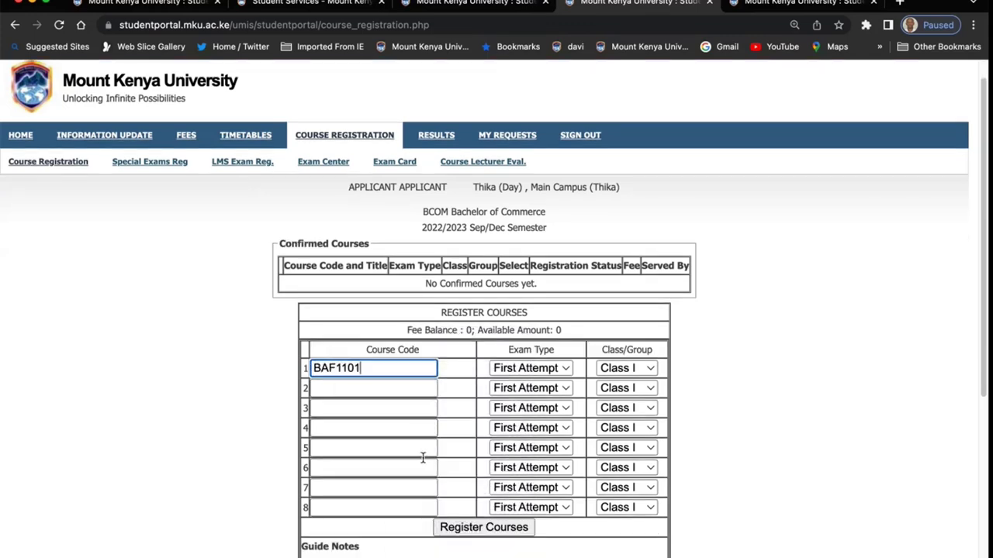
left_click(554, 366)
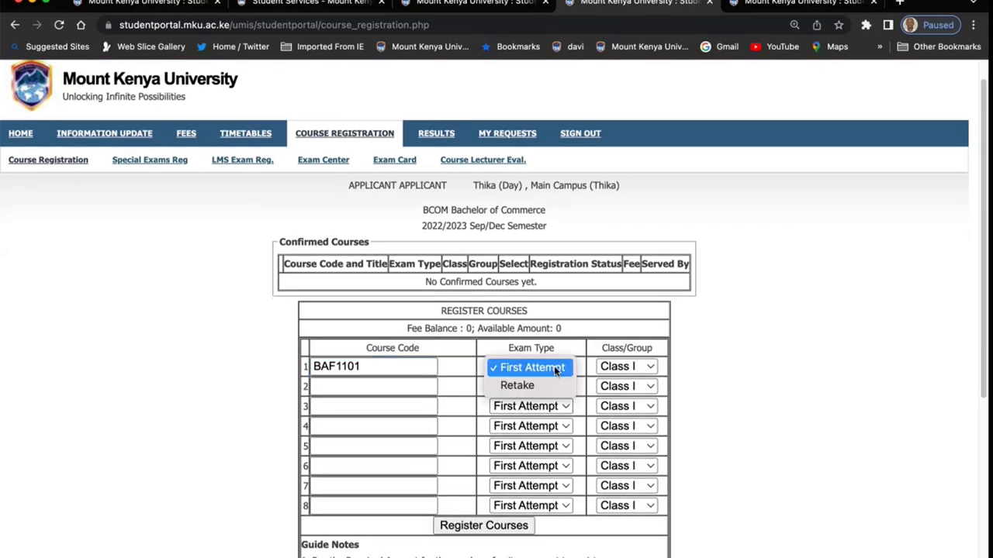
left_click(554, 367)
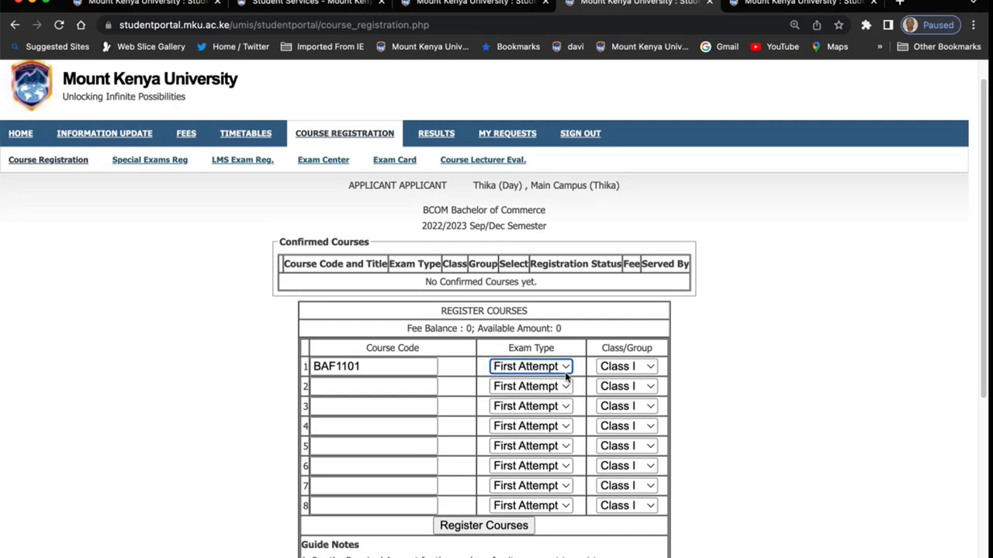
scroll(410, 393, "down", 1)
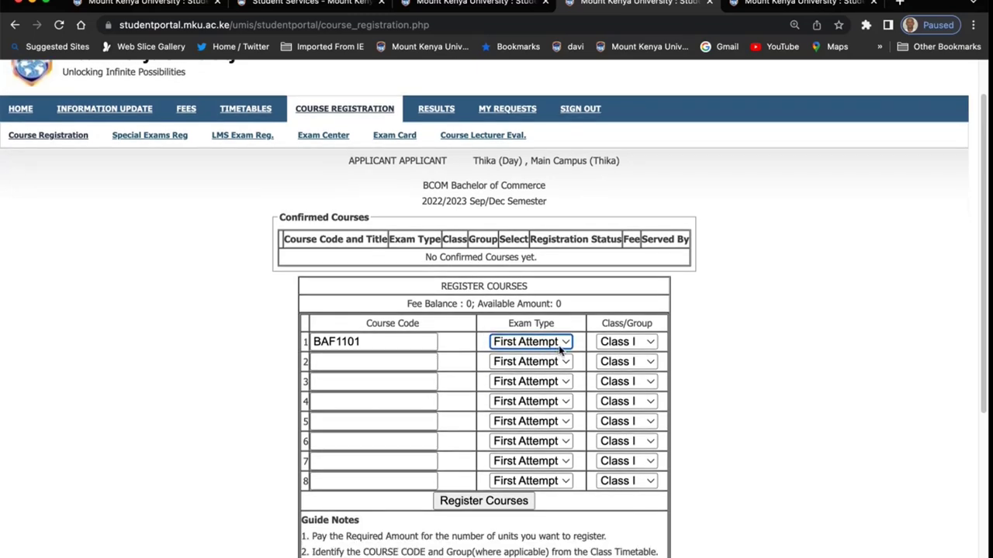
left_click(560, 349)
left_click(448, 377)
Register BAF1101 and review it as Provisional in the registration table.
left_click(472, 503)
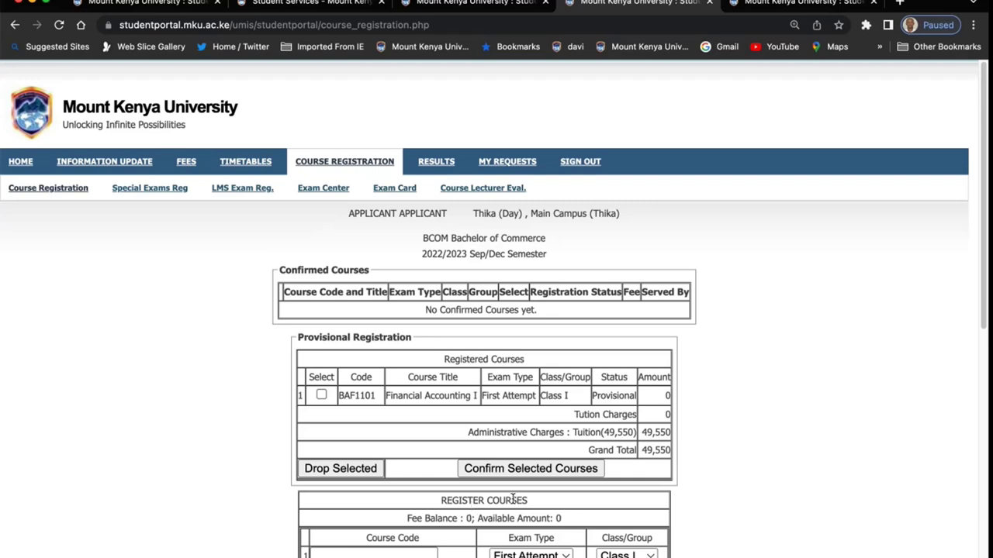
scroll(415, 459, "down", 1)
scroll(419, 465, "down", 1)
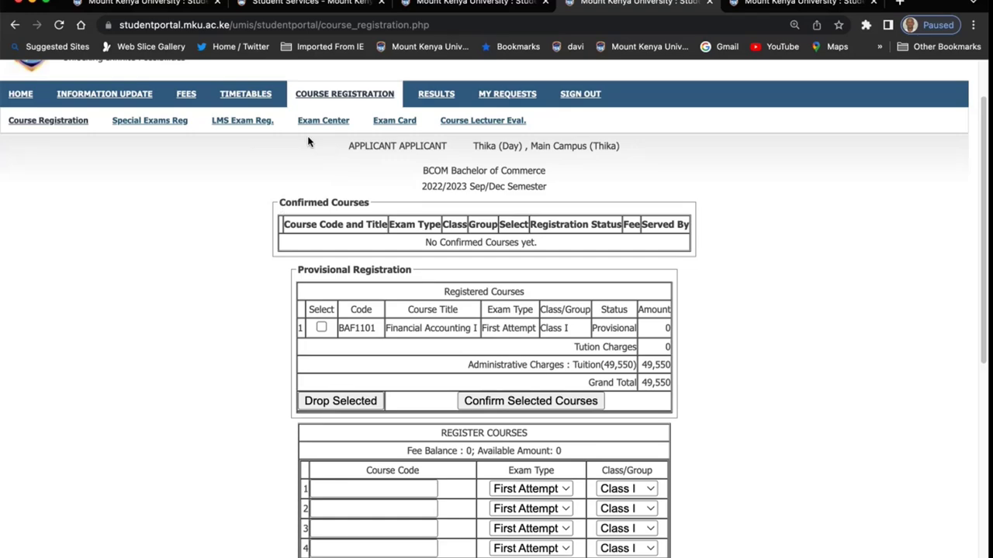
Look through the login, Student Services and Course Registration tabs, ending on the Teaching Timetable.
left_click(463, 5)
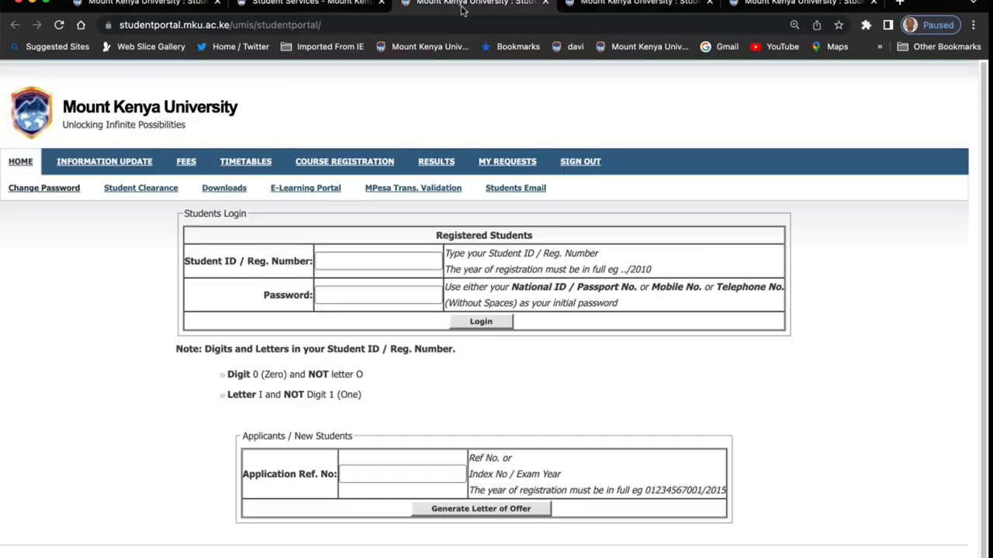
left_click(613, 5)
left_click(387, 5)
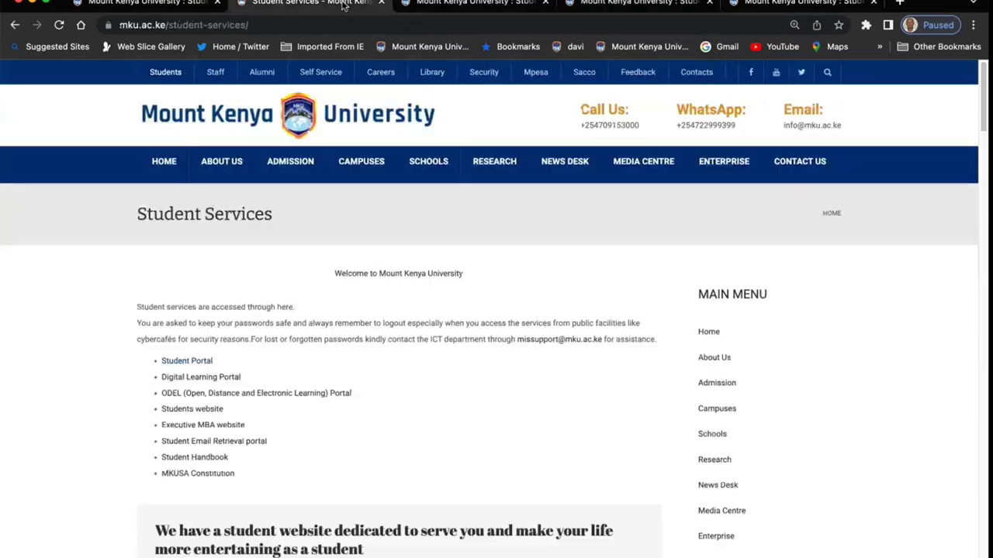
left_click(473, 4)
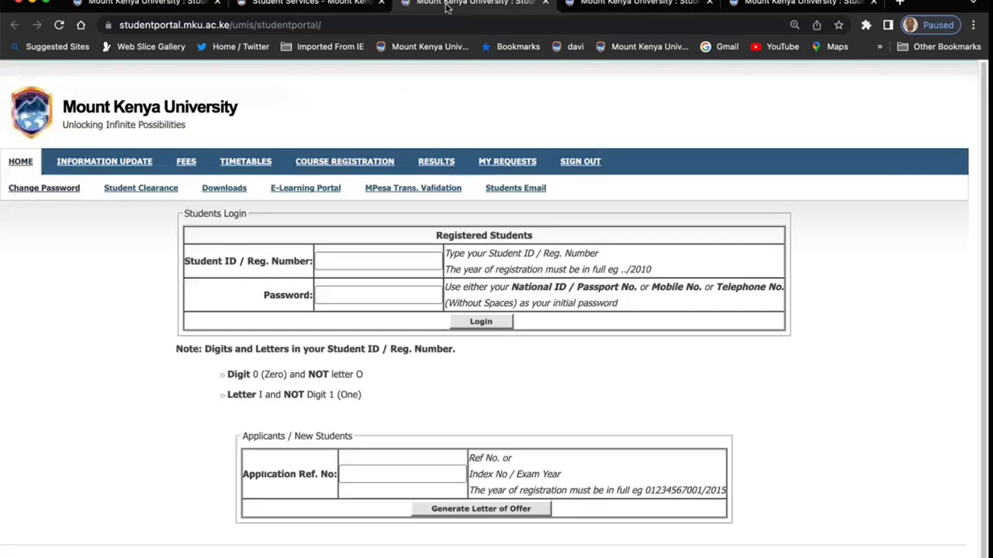
left_click(778, 7)
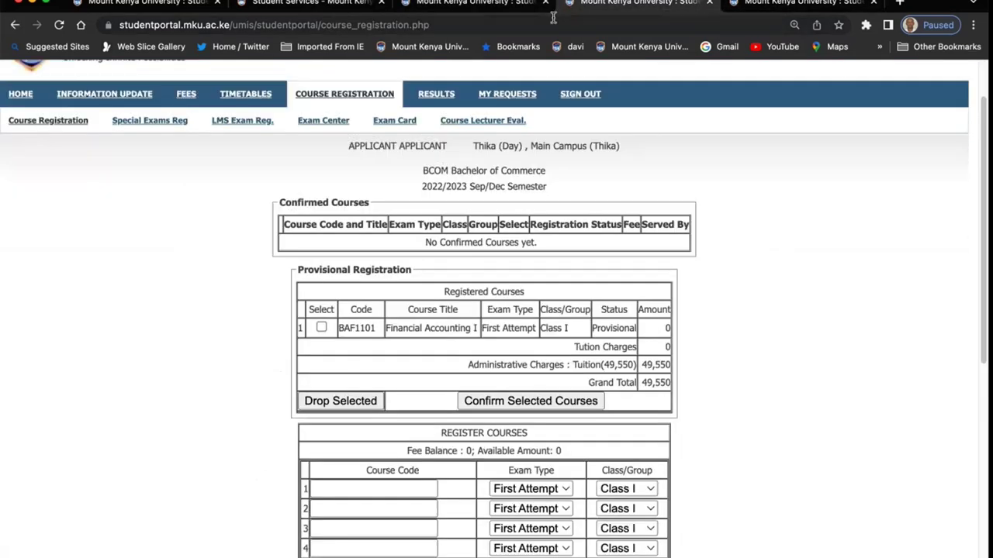
left_click(758, 4)
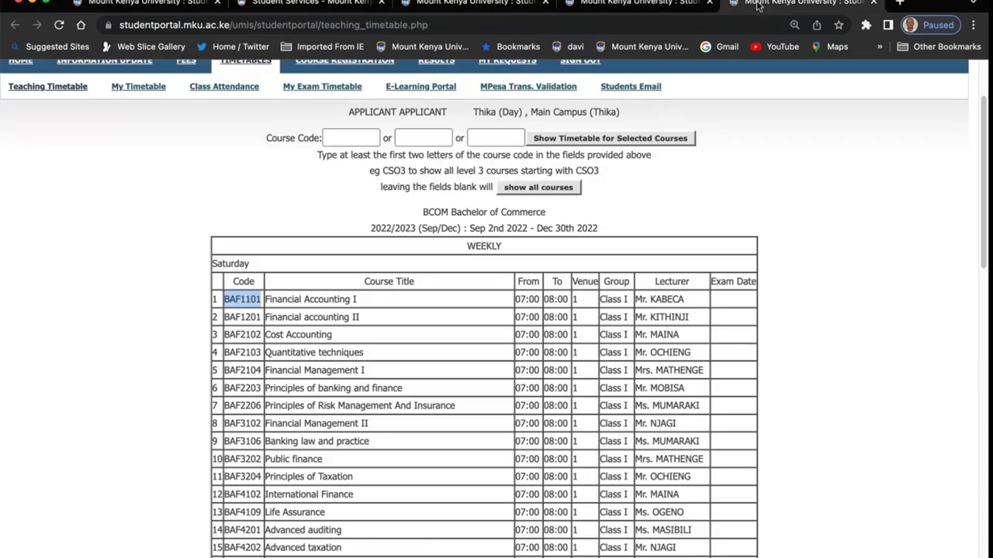
Copy BAF2103 from the timetable into the first course code field.
double_click(241, 352)
right_click(241, 358)
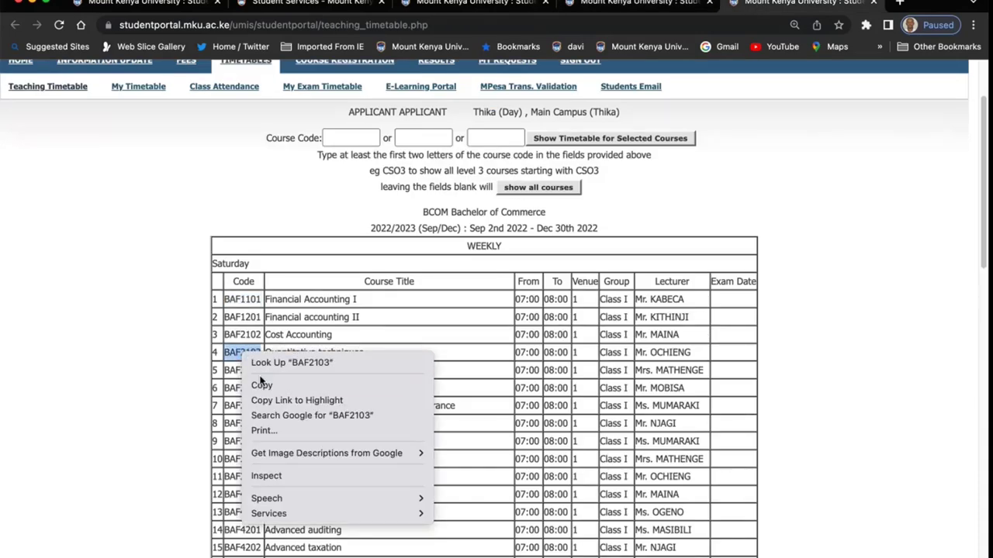
left_click(264, 385)
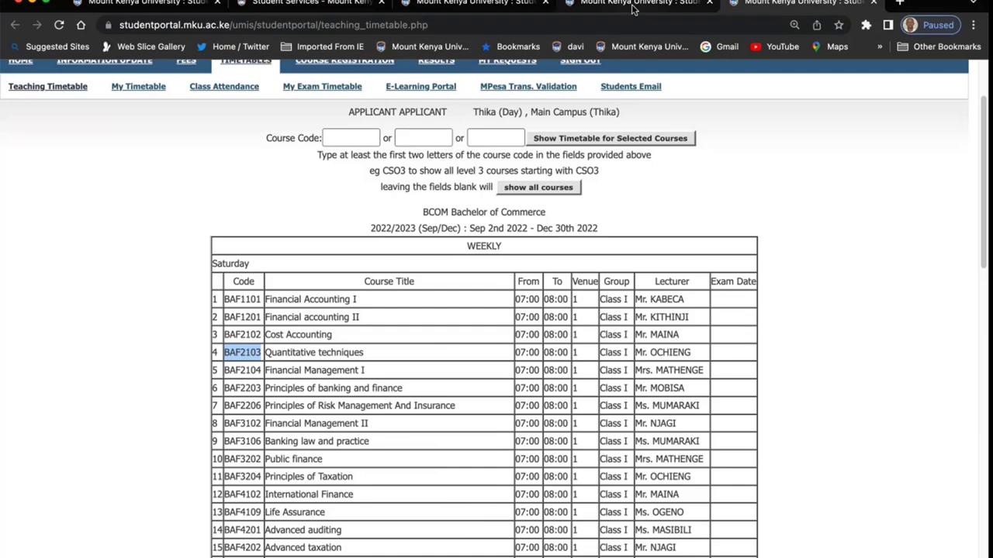
left_click(636, 3)
right_click(336, 485)
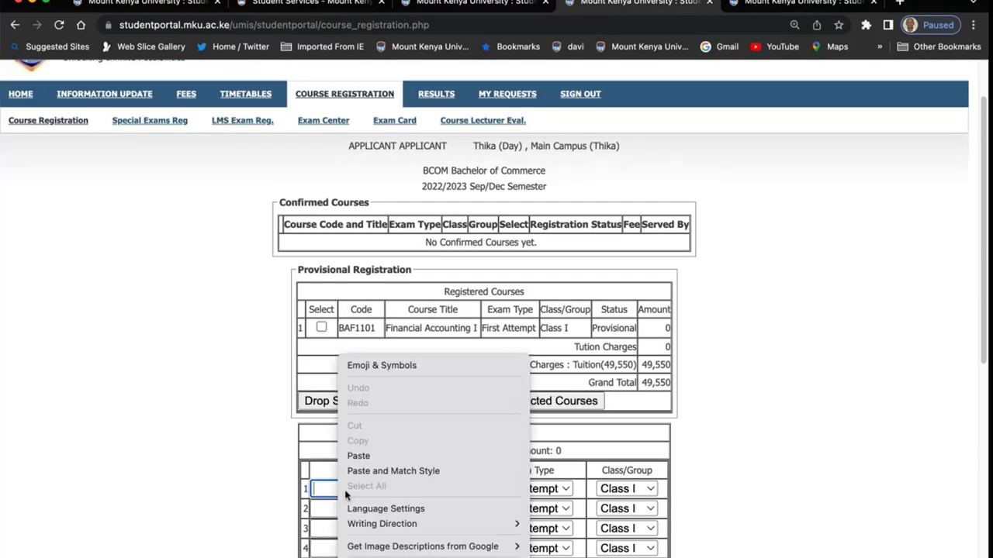
left_click(372, 453)
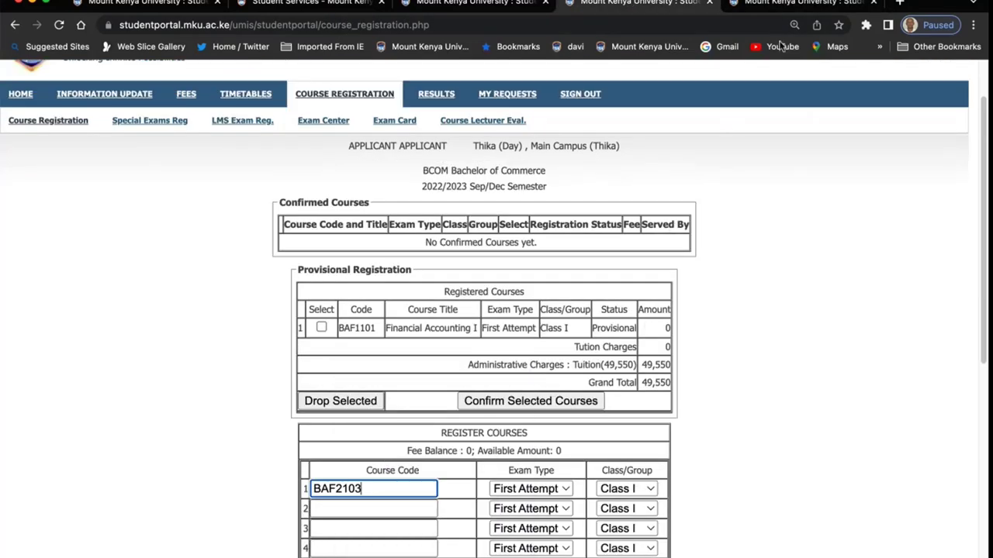
Copy BAF2203 from the timetable into the second course code field.
left_click(776, 8)
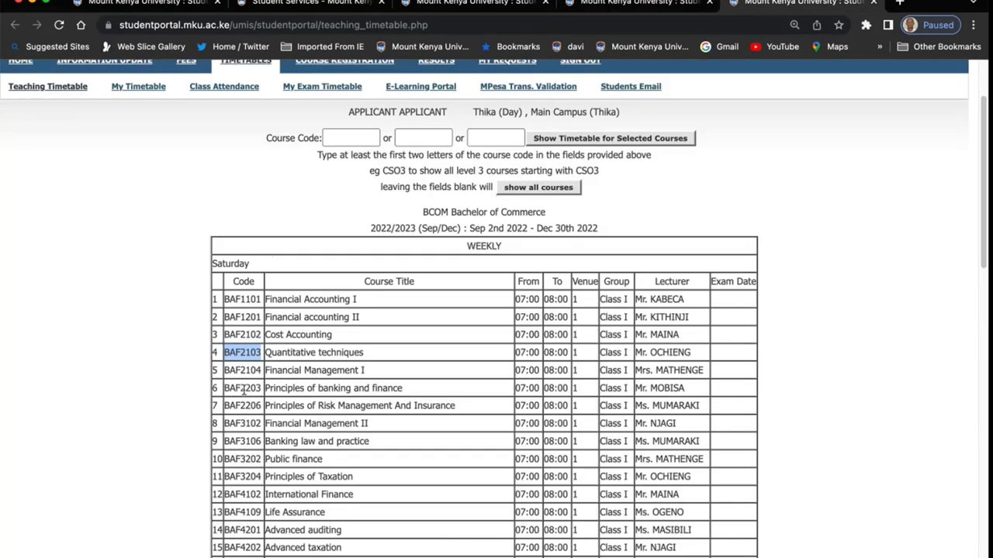
double_click(243, 388)
right_click(243, 390)
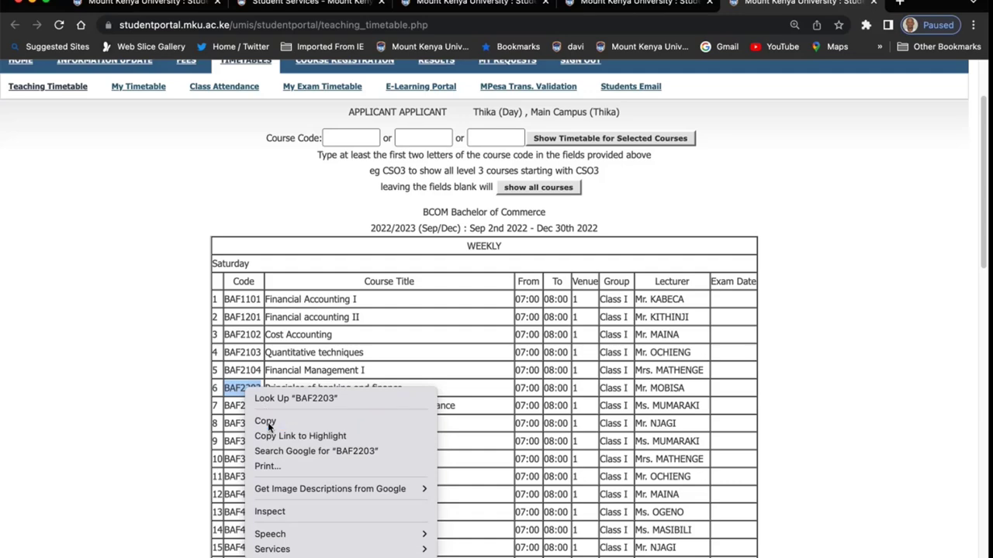
left_click(266, 421)
left_click(629, 8)
left_click(362, 508)
right_click(361, 508)
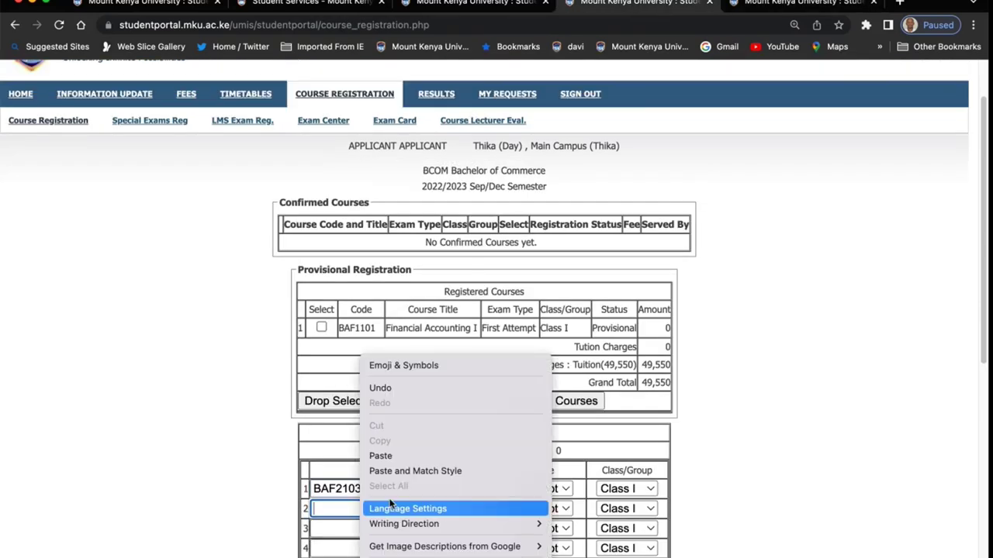
left_click(387, 455)
scroll(613, 265, "down", 4)
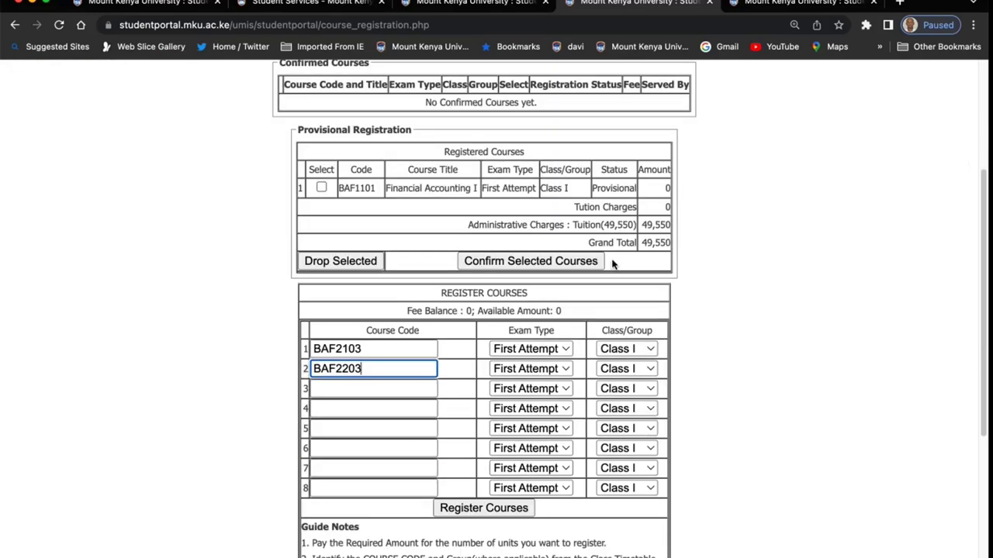
Copy BJL1104 from the timetable into the third course code field.
left_click(770, 6)
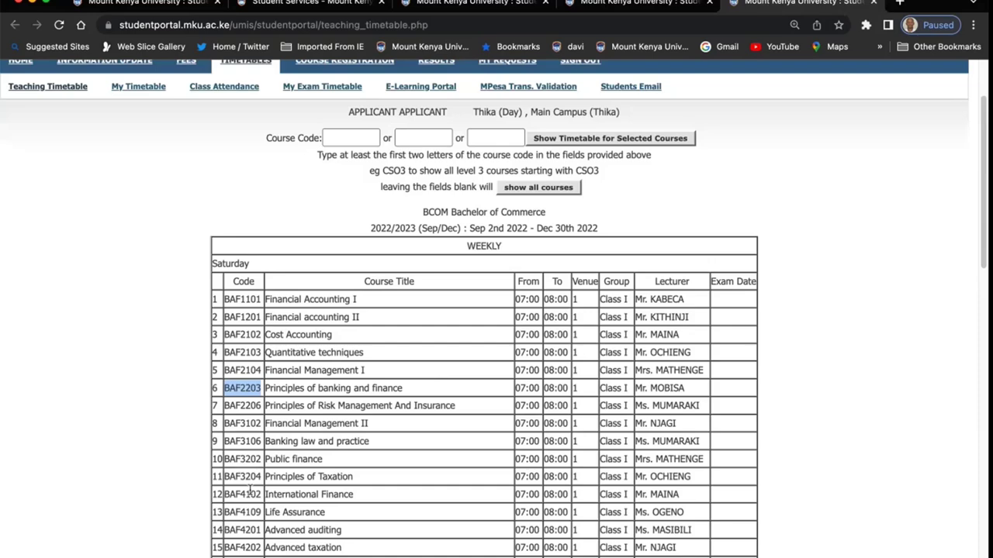
scroll(249, 491, "down", 10)
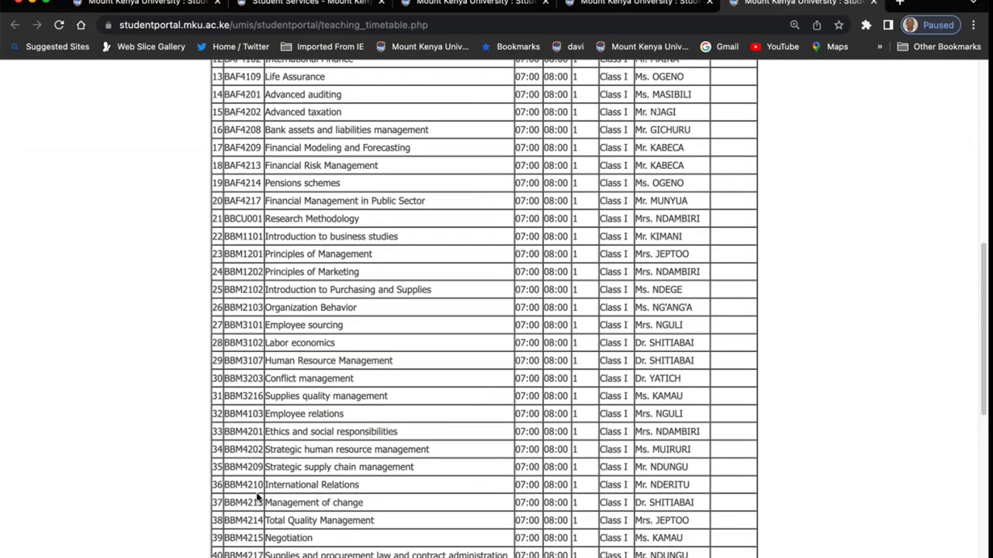
scroll(260, 499, "down", 6)
scroll(255, 486, "down", 5)
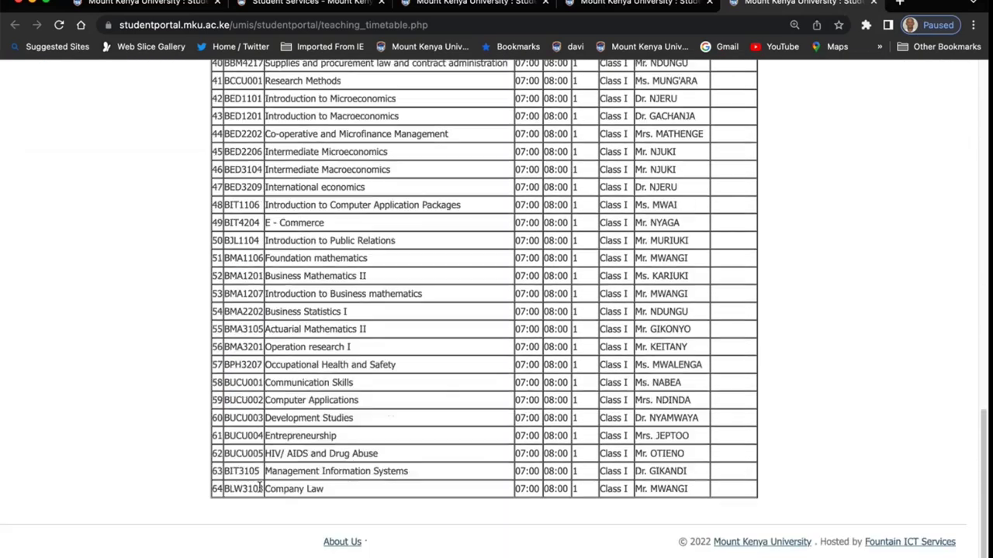
double_click(247, 243)
right_click(248, 243)
left_click(272, 275)
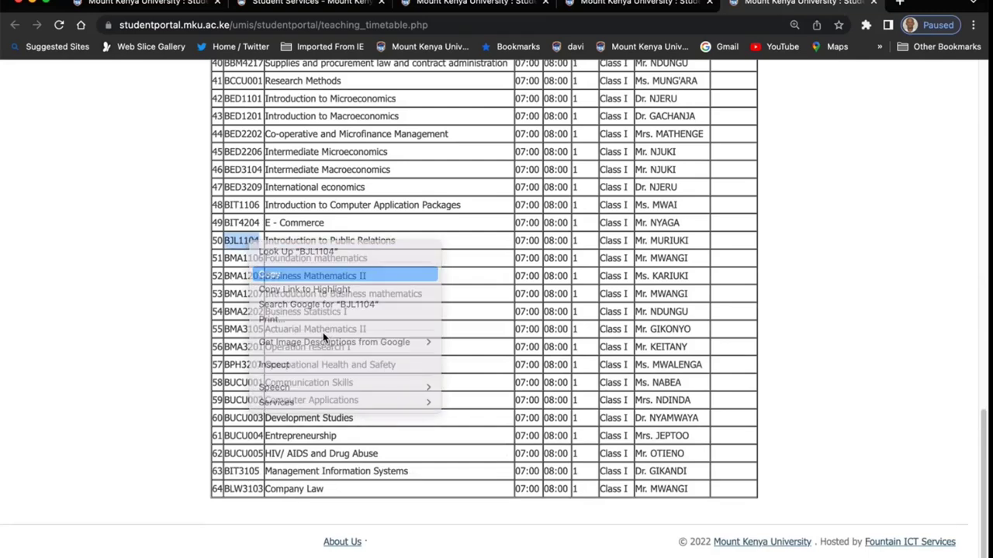
scroll(443, 383, "up", 12)
left_click(642, 4)
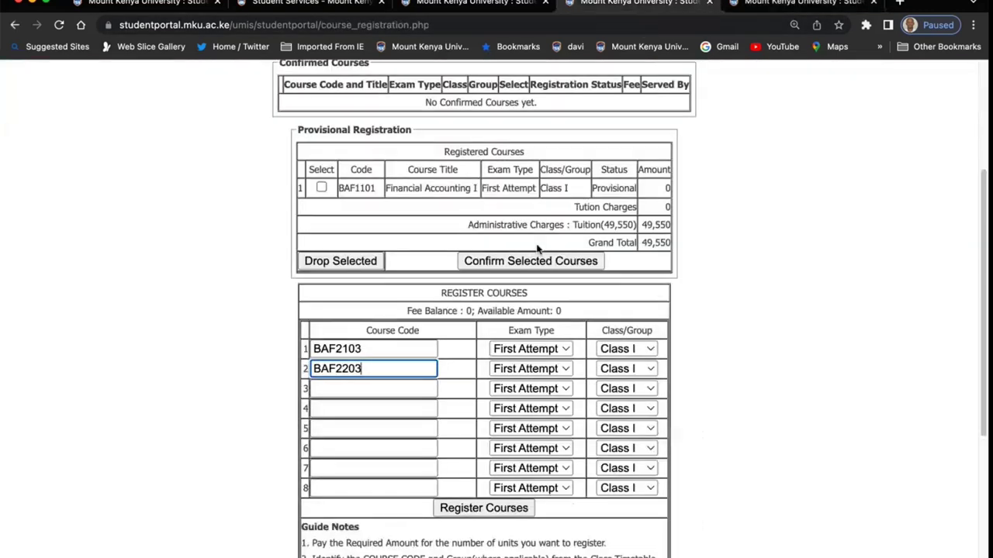
right_click(341, 390)
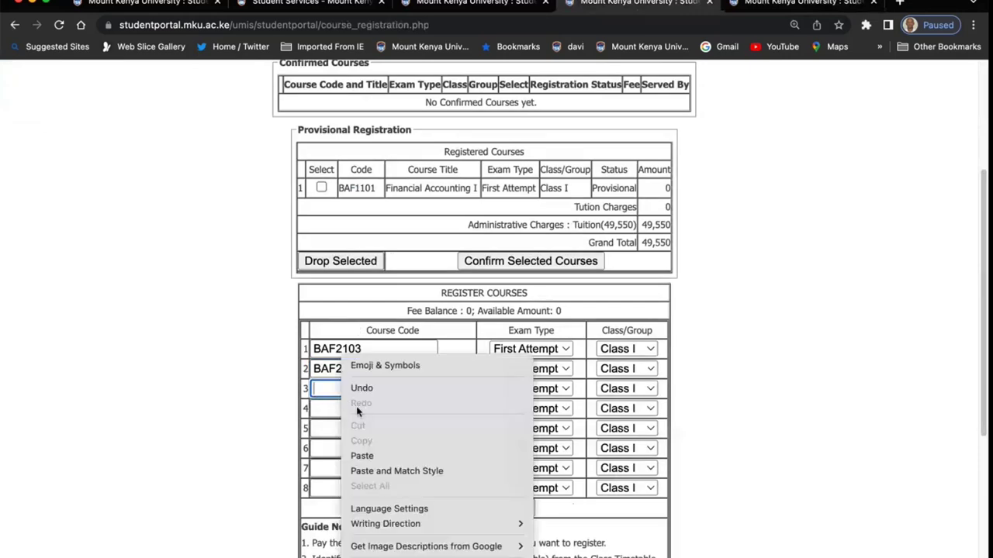
left_click(372, 456)
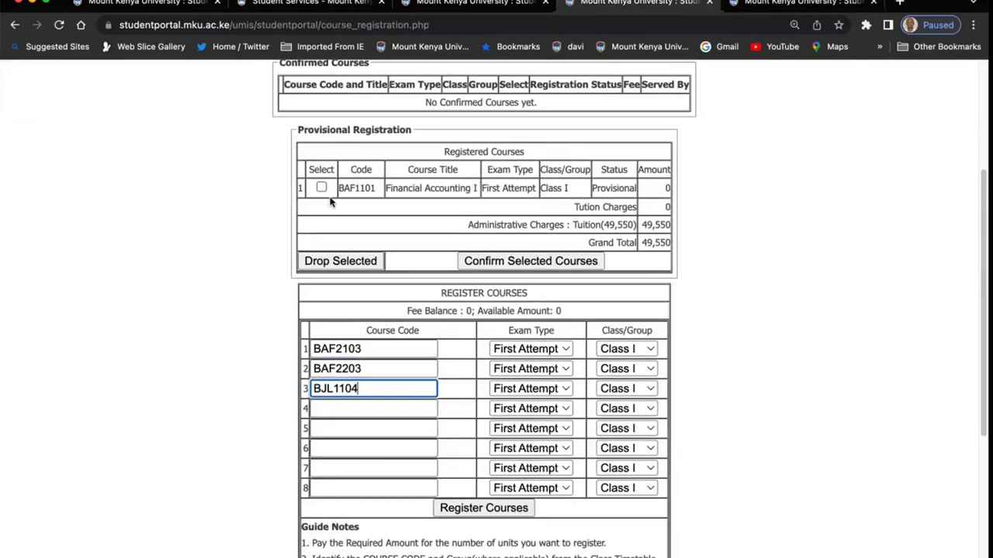
Copy BAF4202 from the timetable into the fourth course code field.
left_click(772, 12)
scroll(304, 460, "down", 3)
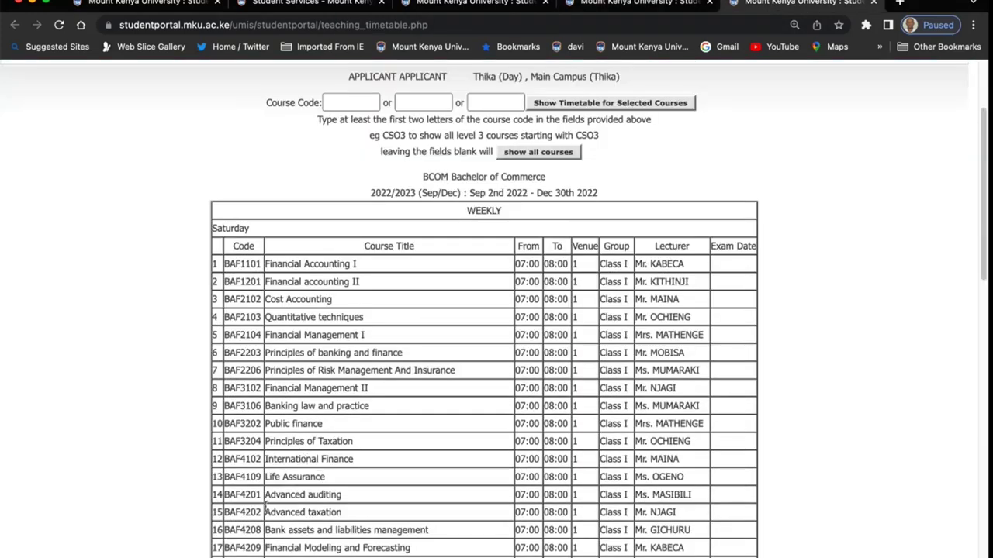
double_click(248, 513)
right_click(250, 516)
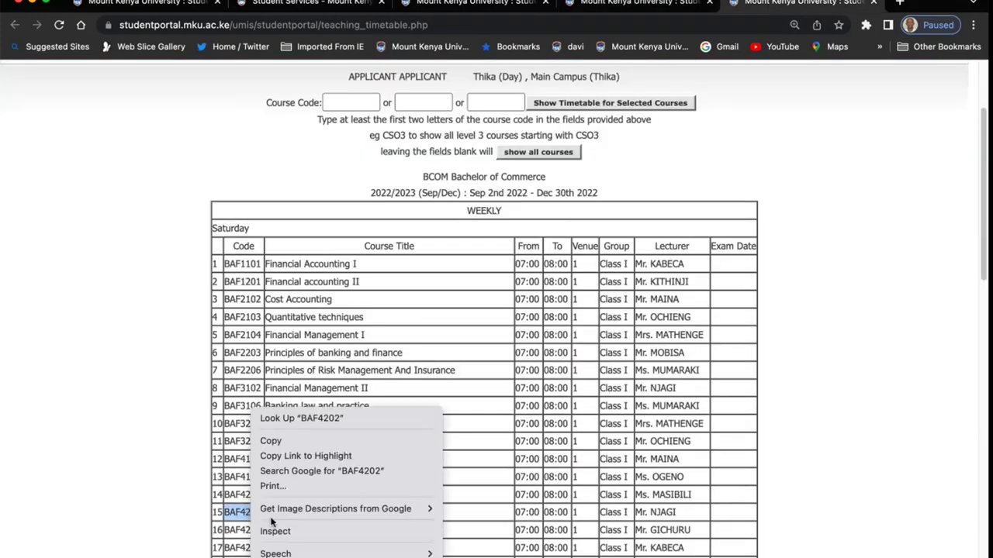
left_click(271, 441)
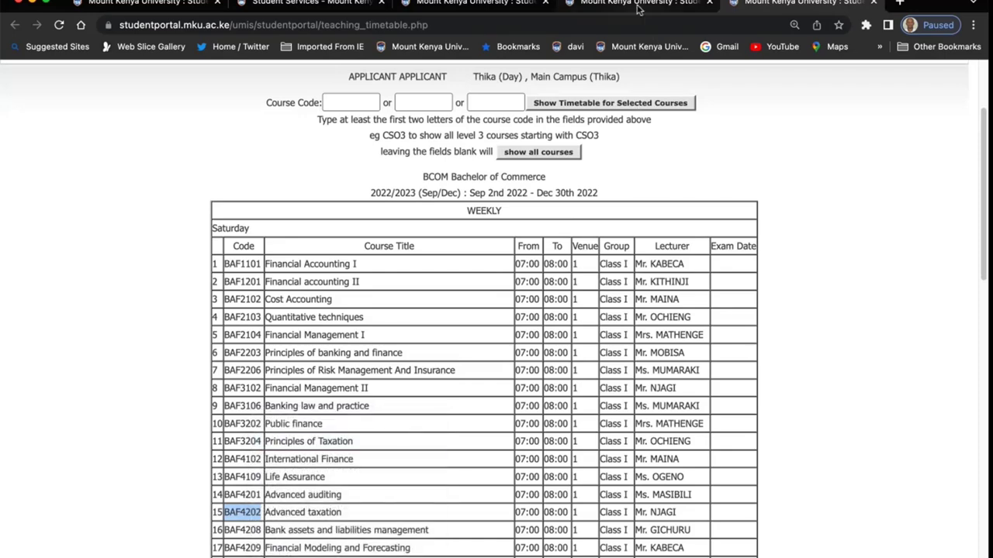
left_click(637, 8)
left_click(323, 407)
right_click(326, 409)
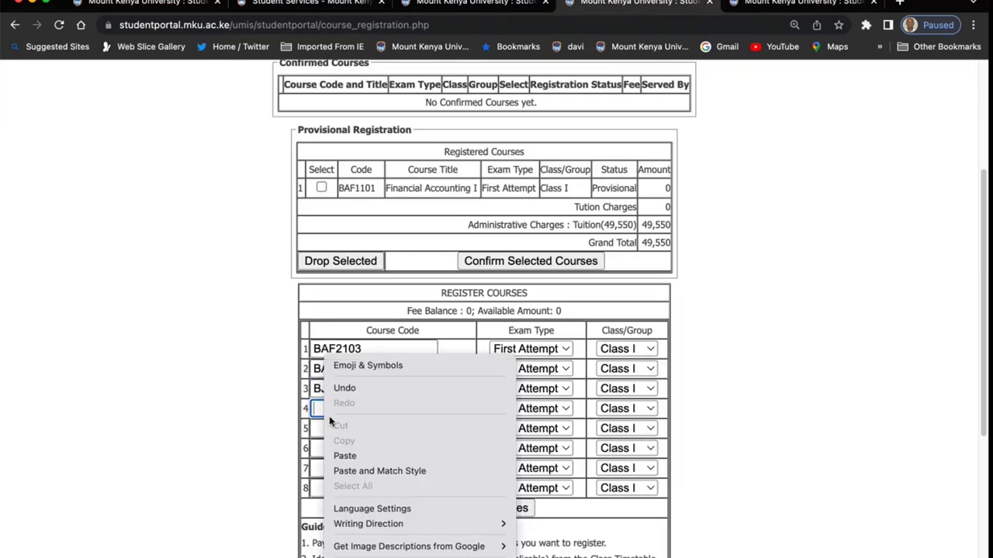
left_click(350, 455)
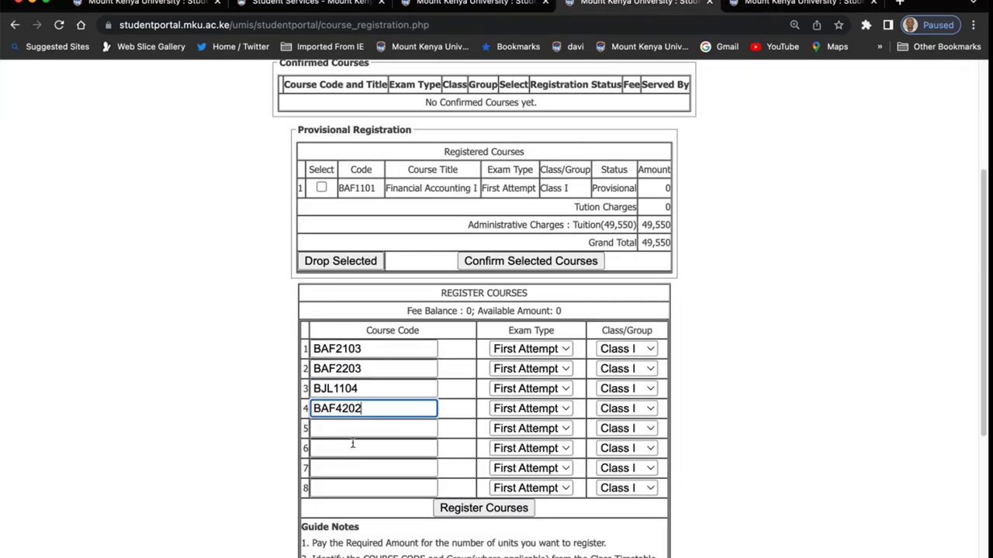
Copy BBCU001 from the timetable into the fifth course code field.
left_click(771, 11)
scroll(287, 443, "down", 5)
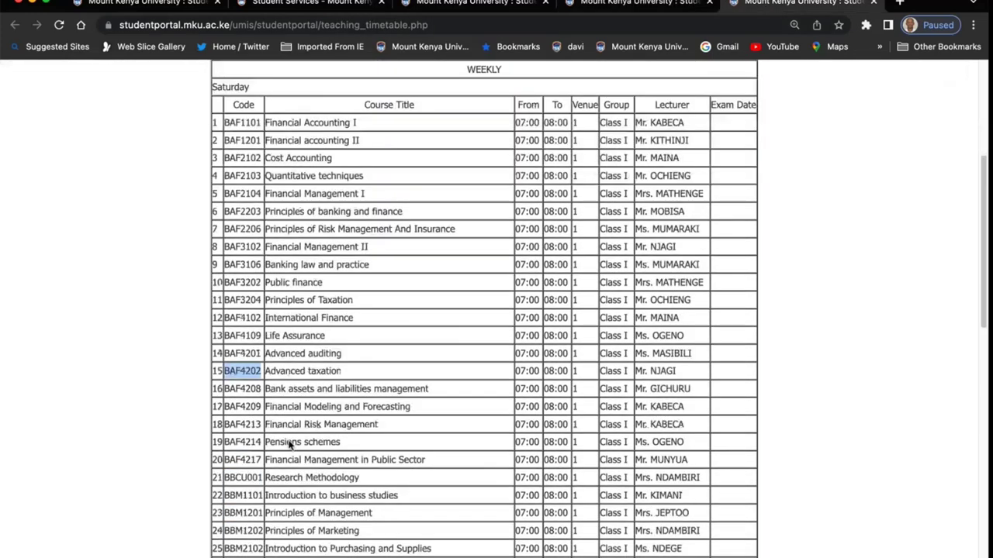
scroll(287, 450, "down", 1)
left_click(246, 432)
double_click(245, 425)
right_click(245, 425)
left_click(281, 440)
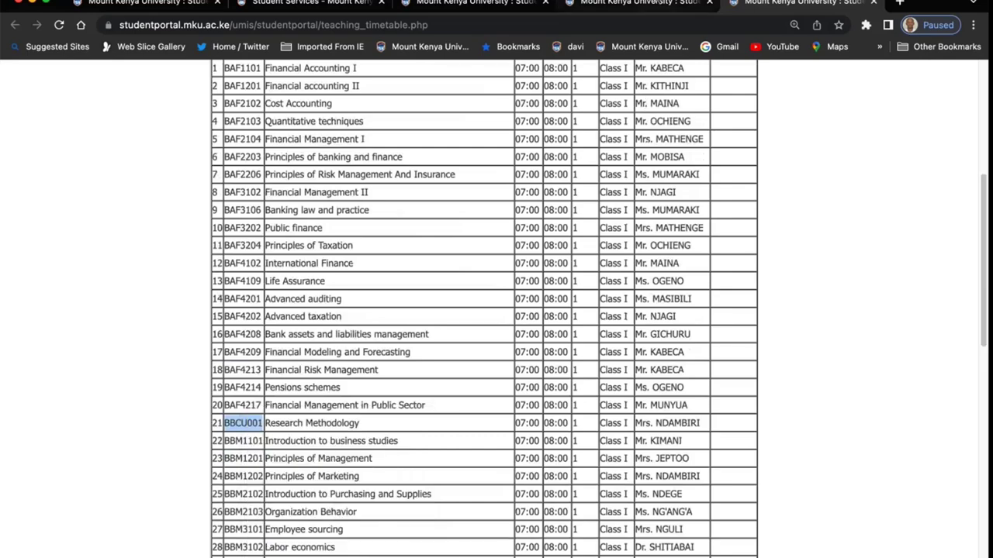
left_click(653, 5)
left_click(344, 429)
right_click(345, 429)
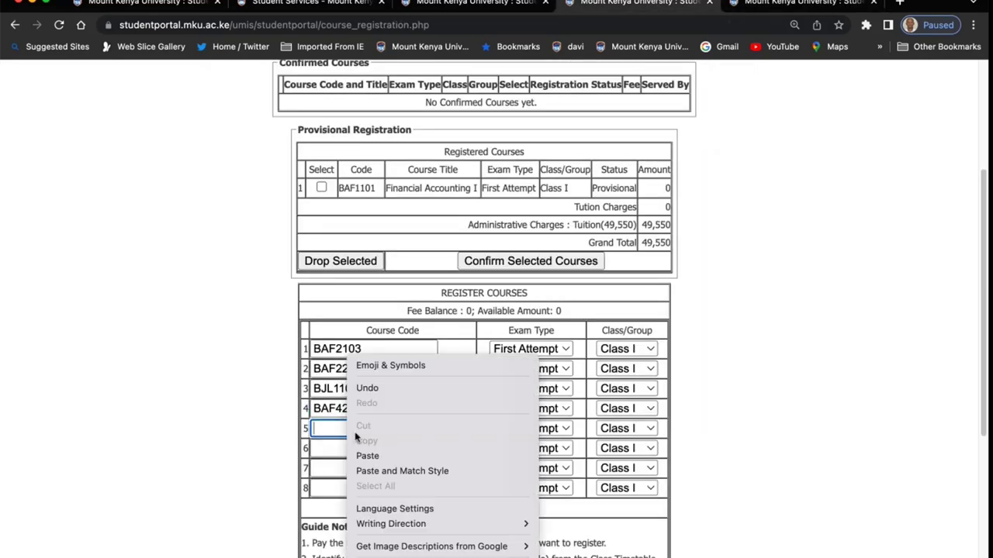
left_click(388, 456)
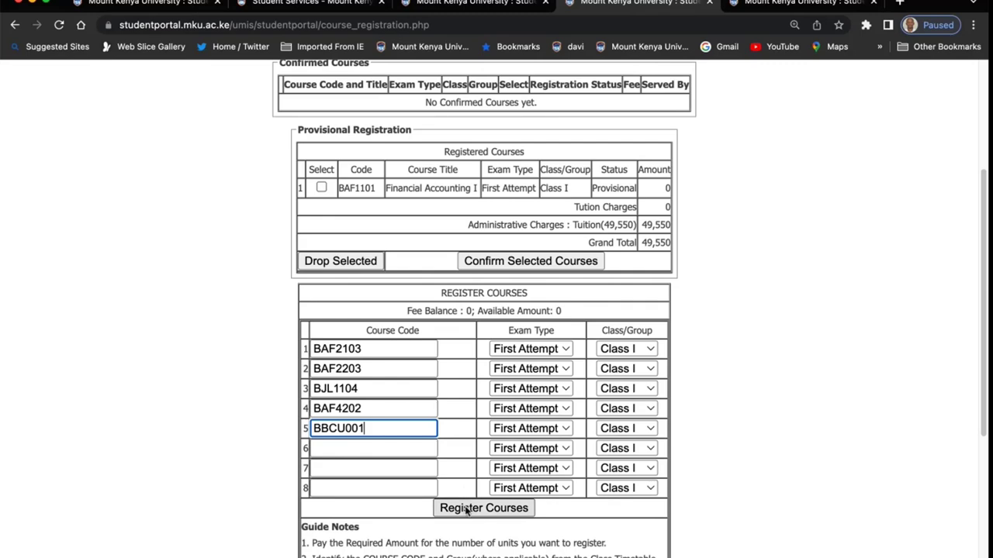
Keep First Attempt for the fifth course and submit all codes for registration.
left_click(548, 432)
left_click(547, 430)
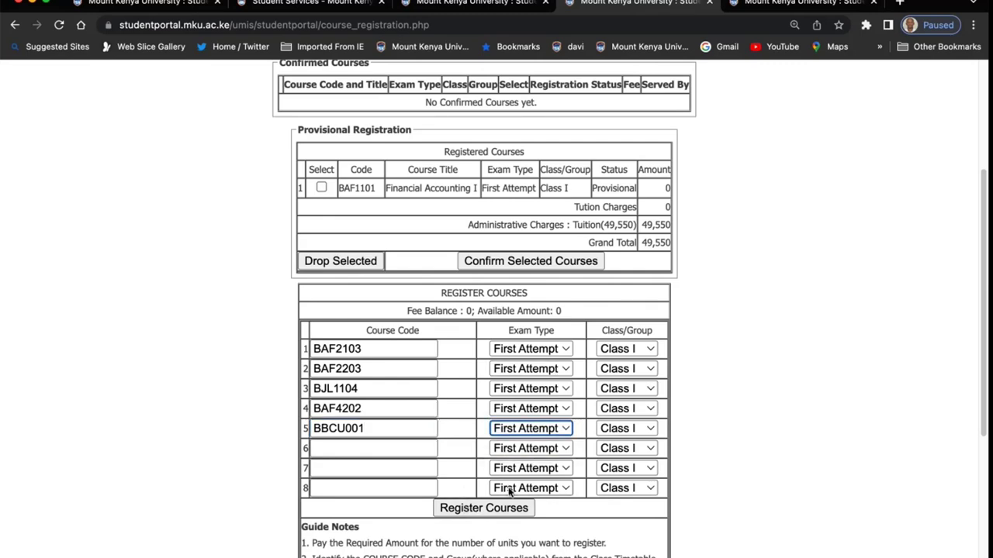
left_click(491, 509)
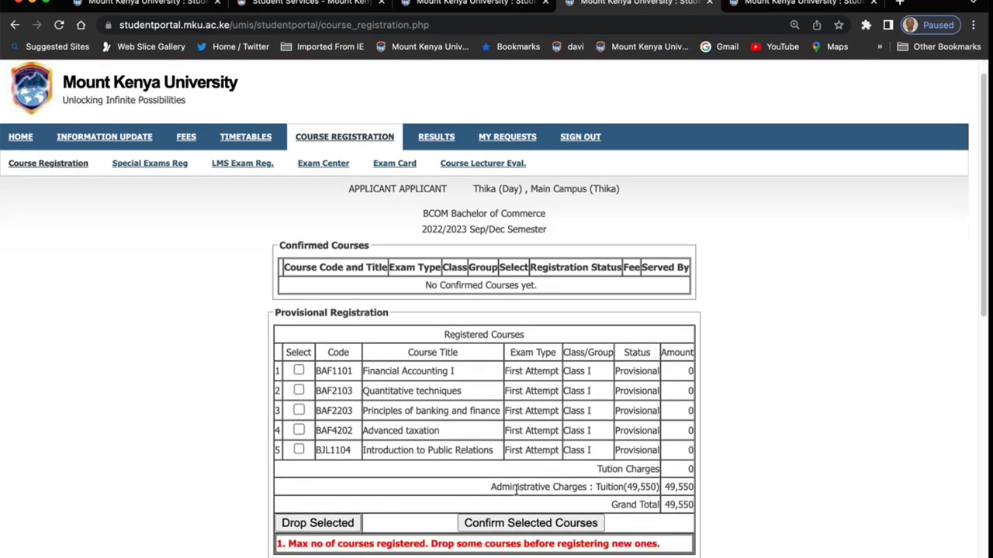
Check the first row's exam type, keeping it as First Attempt.
scroll(512, 481, "down", 5)
scroll(502, 412, "up", 1)
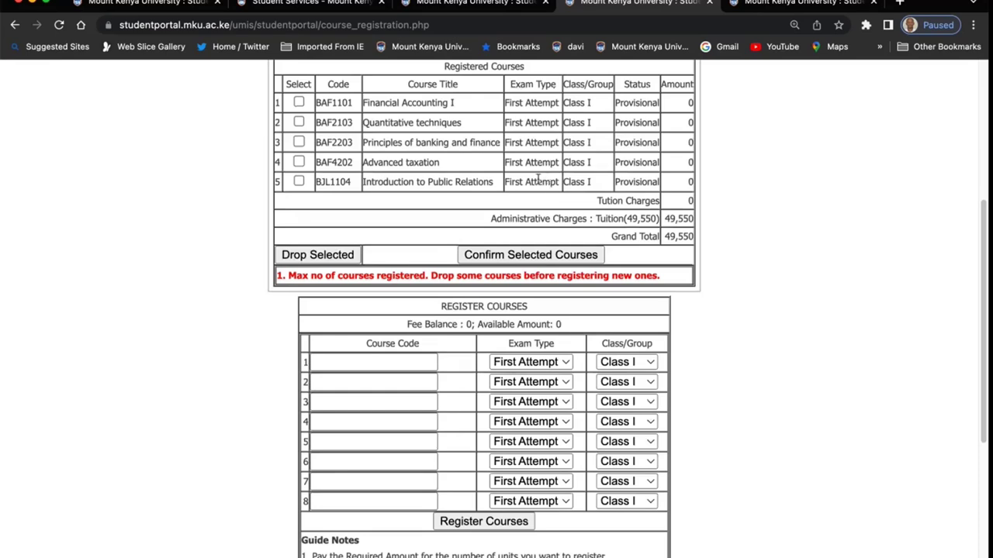
left_click(567, 361)
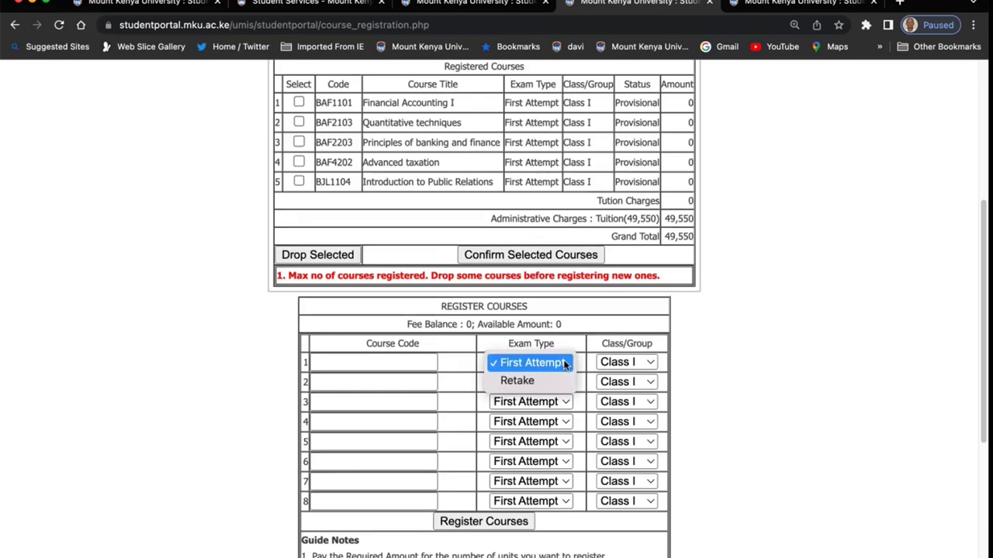
left_click(336, 291)
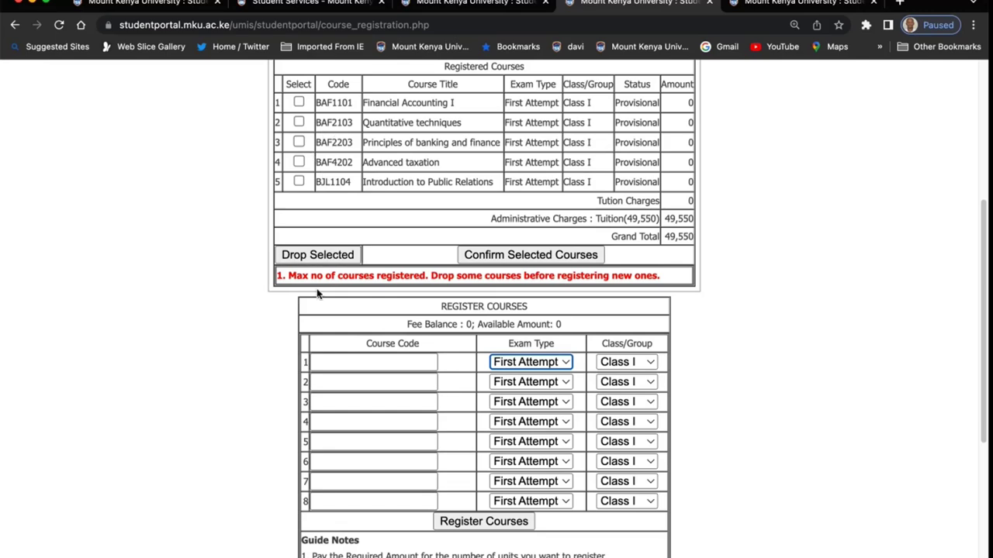
scroll(334, 298, "up", 1)
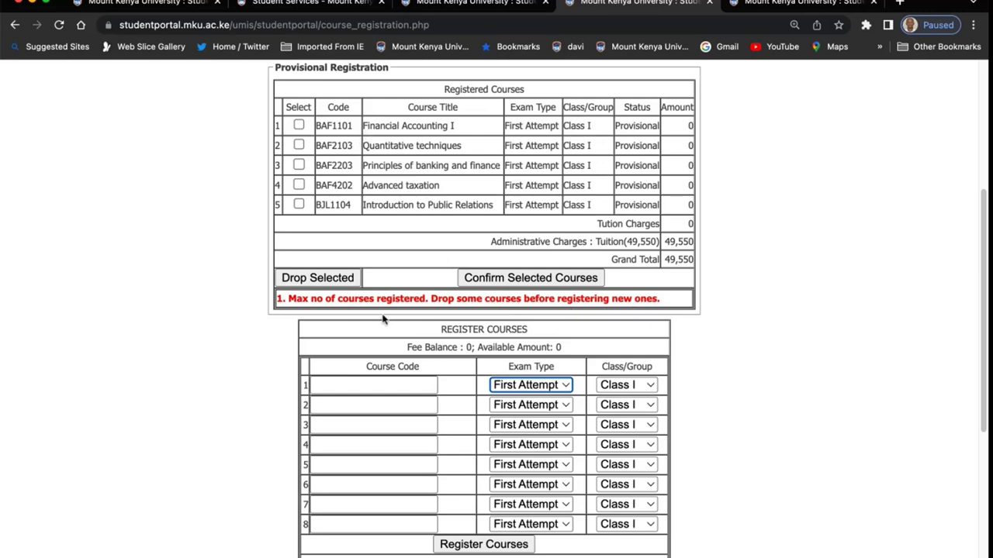
Tick only Advanced taxation (BAF4202) and drop it from the provisional courses.
left_click(299, 205)
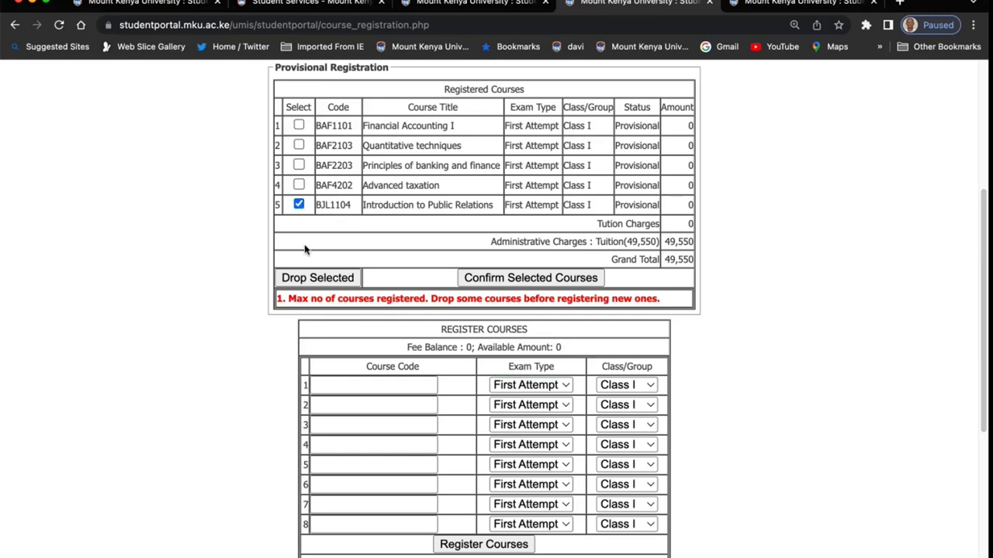
left_click(299, 186)
left_click(298, 205)
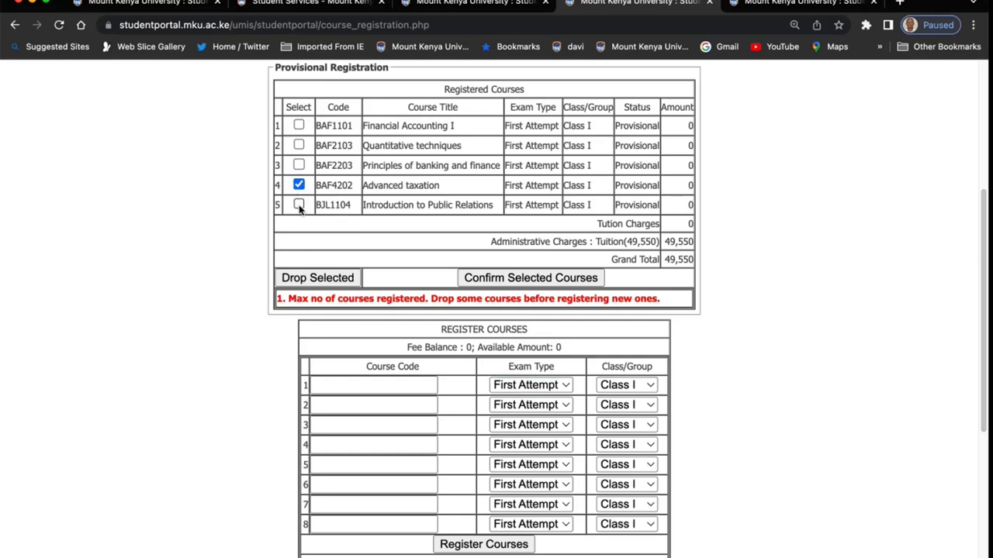
left_click(331, 286)
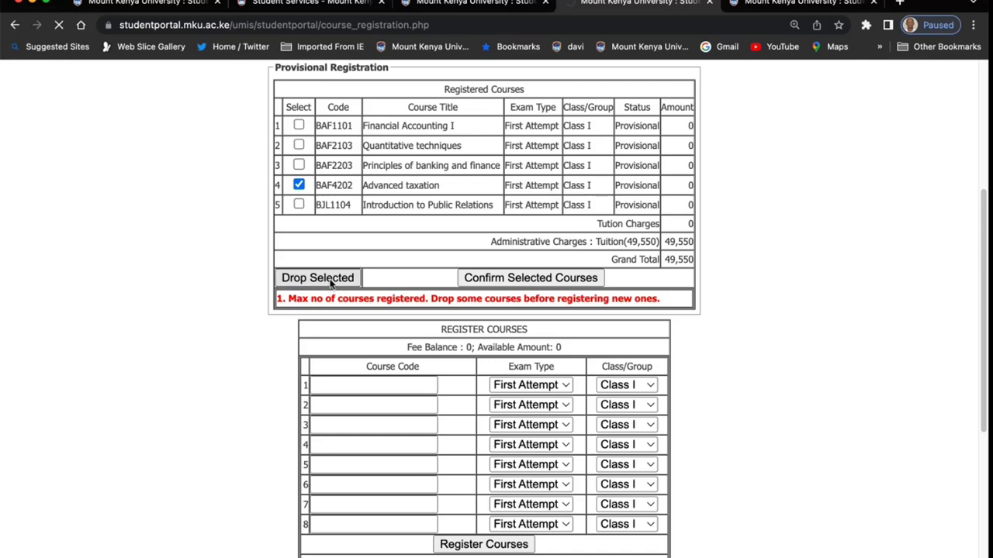
scroll(372, 306, "down", 1)
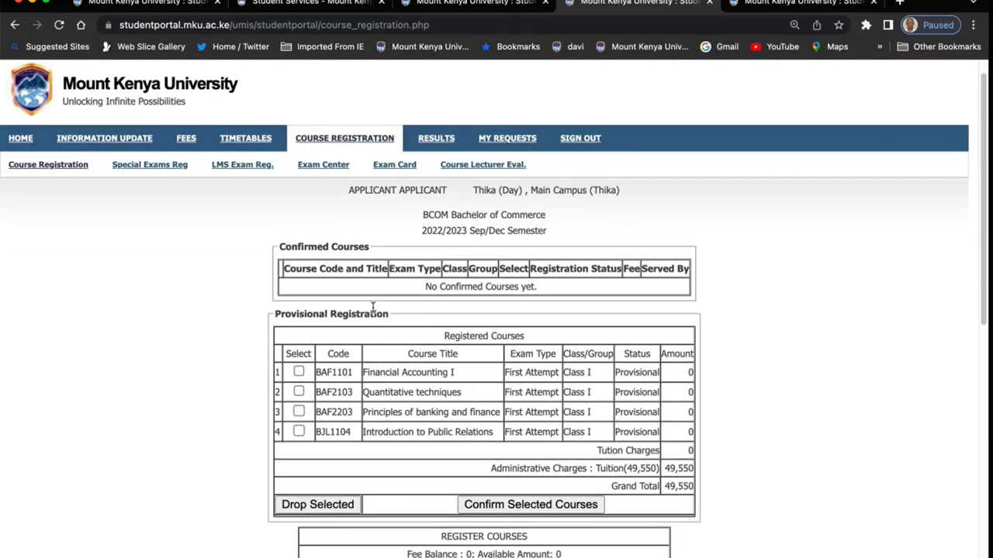
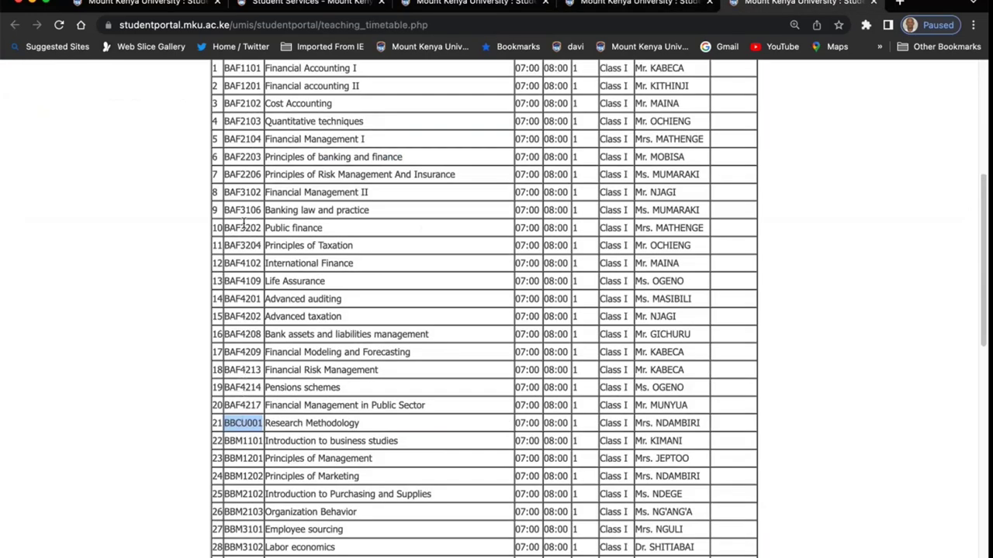
Copy the course code BIT4204 from the teaching timetable.
scroll(250, 175, "up", 1)
scroll(252, 181, "down", 8)
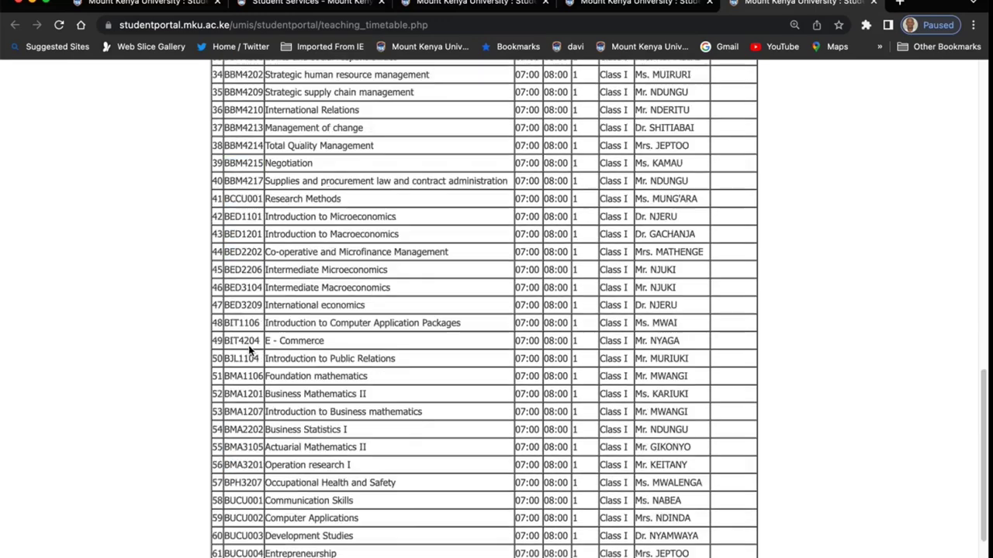
double_click(242, 340)
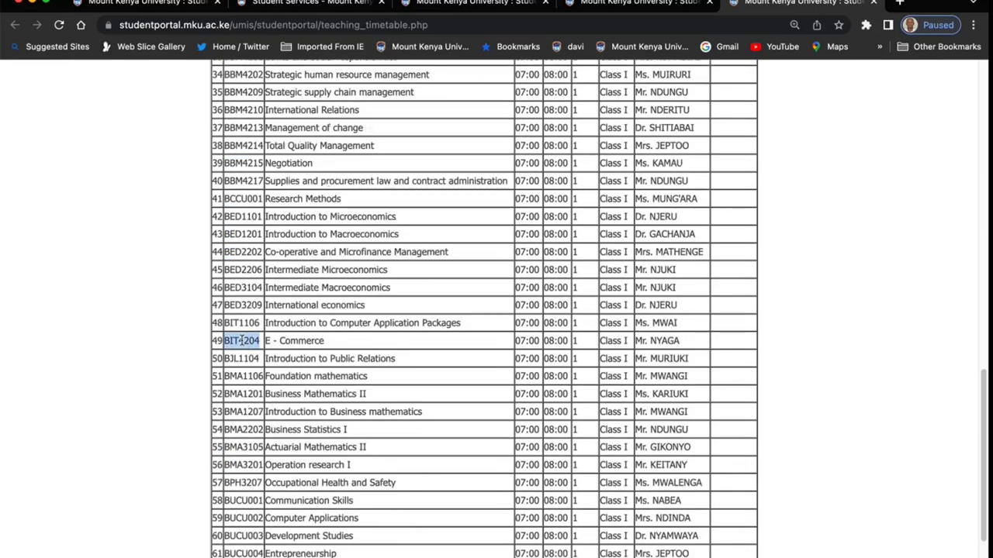
right_click(244, 341)
left_click(262, 371)
Paste BIT4204 into the first Course Code entry and register it.
left_click(649, 11)
scroll(306, 536, "down", 5)
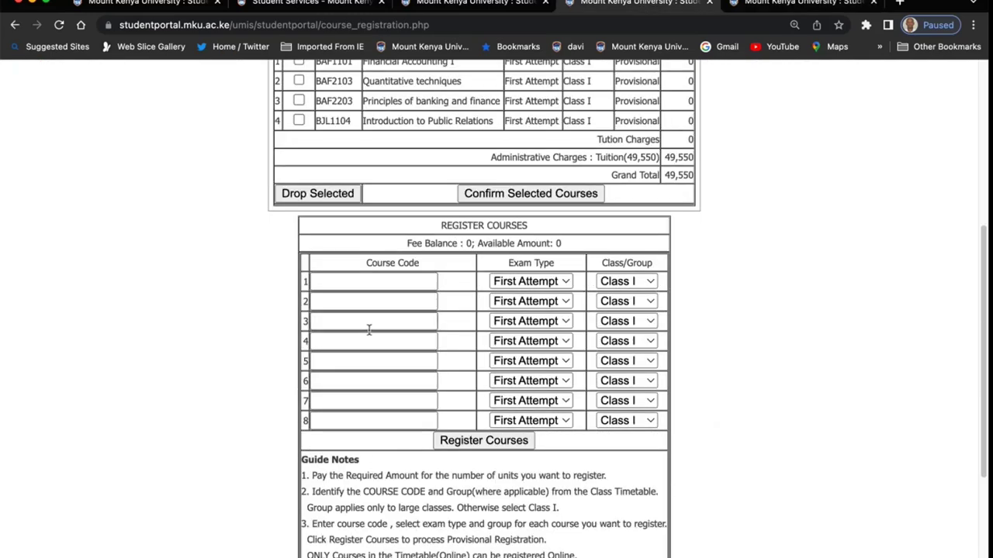
left_click(339, 284)
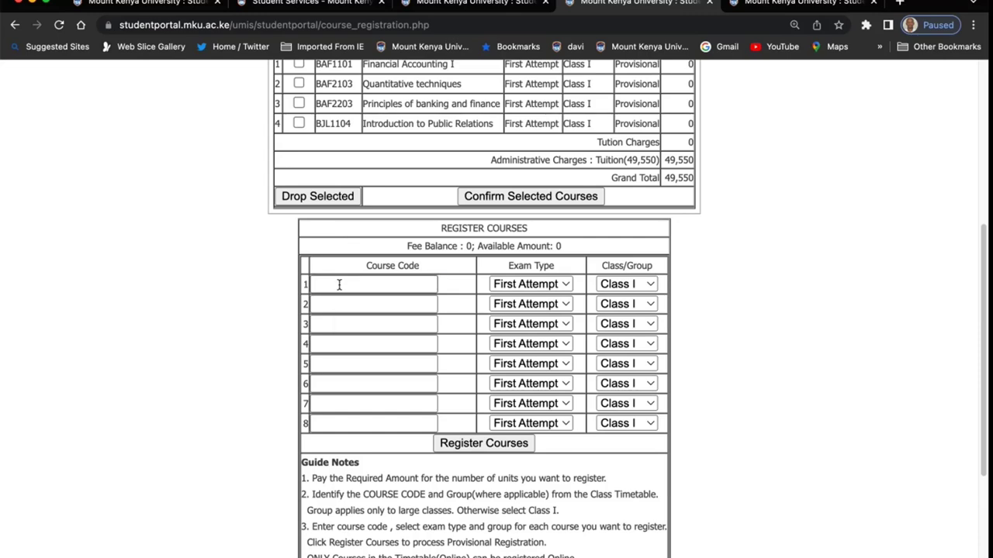
right_click(341, 285)
left_click(375, 382)
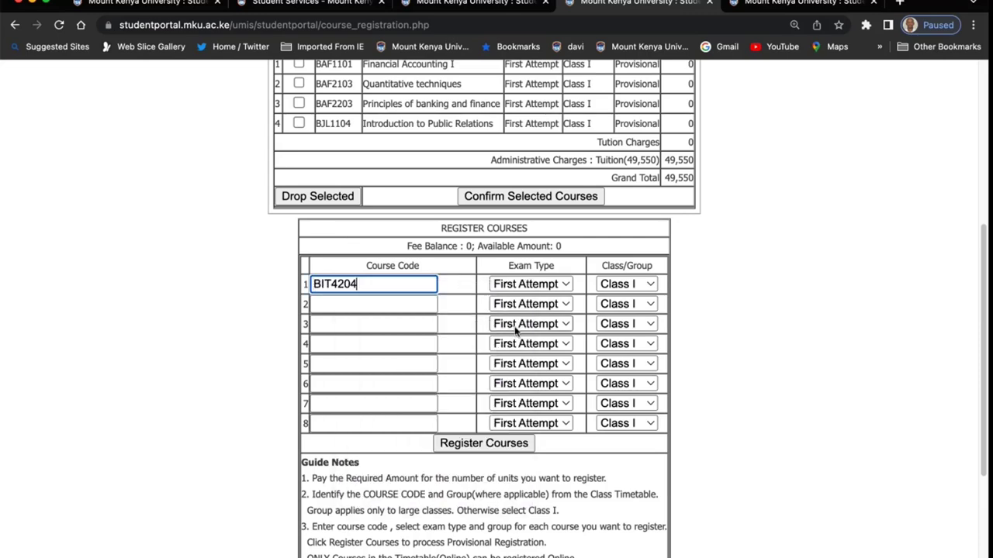
left_click(483, 444)
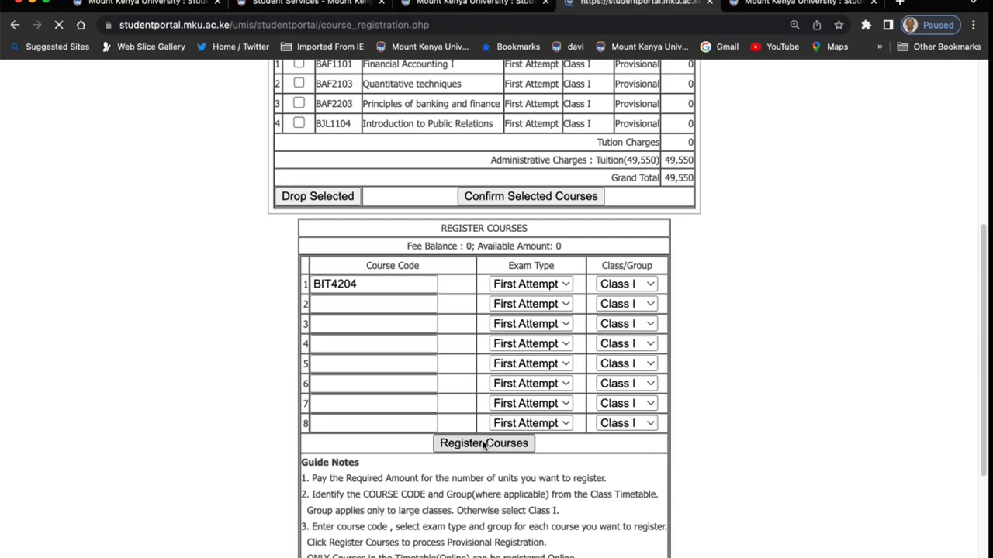
scroll(447, 413, "down", 2)
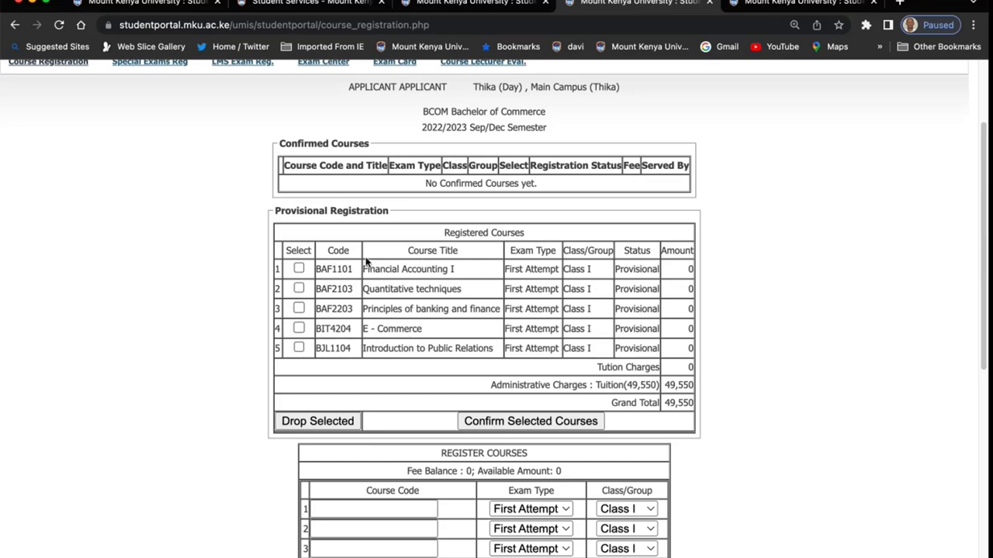
Copy the course code BUCU002 from the teaching timetable.
left_click(765, 6)
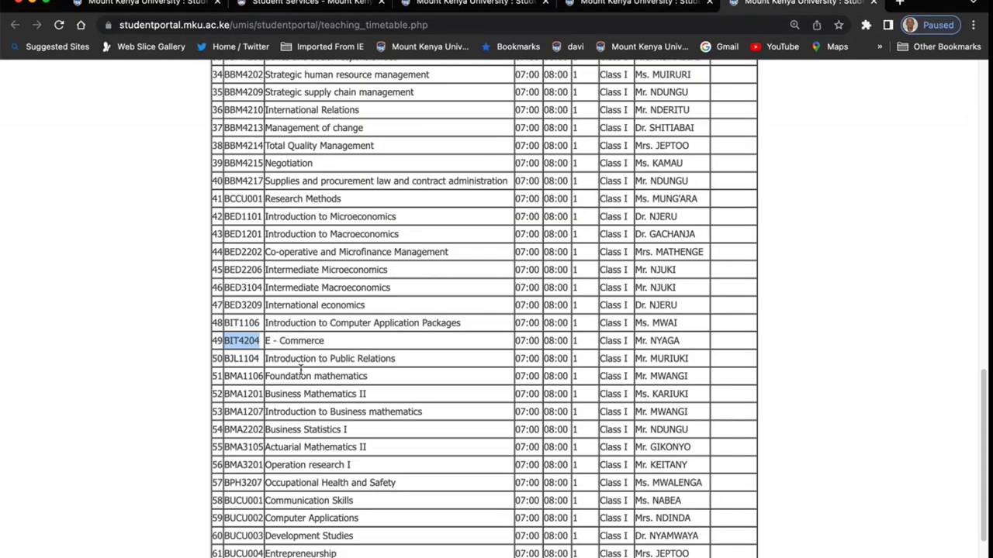
scroll(301, 371, "down", 3)
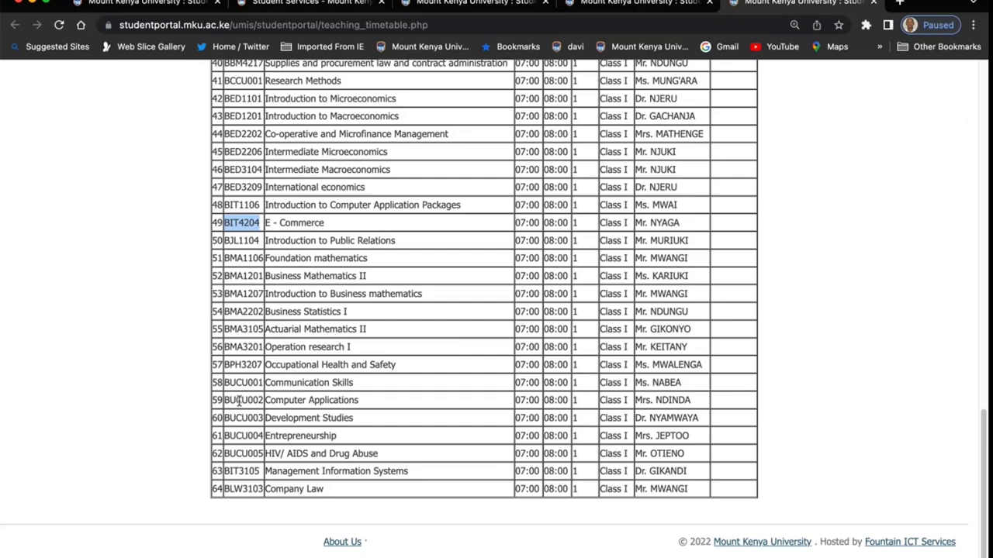
double_click(242, 400)
right_click(245, 404)
left_click(279, 432)
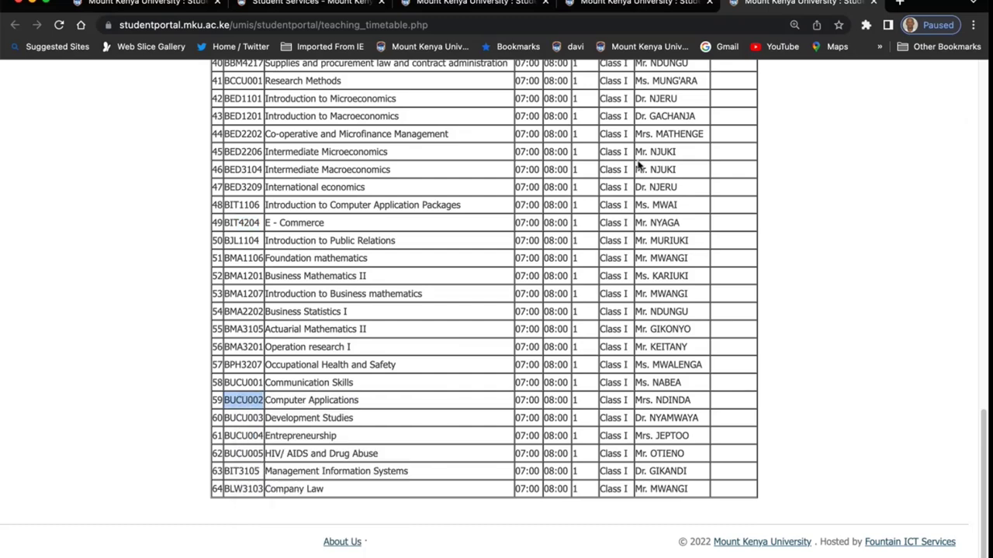
Enter the code as BUCU007 in the first Course Code entry and submit it for registration.
left_click(646, 7)
left_click(329, 510)
key("super+v")
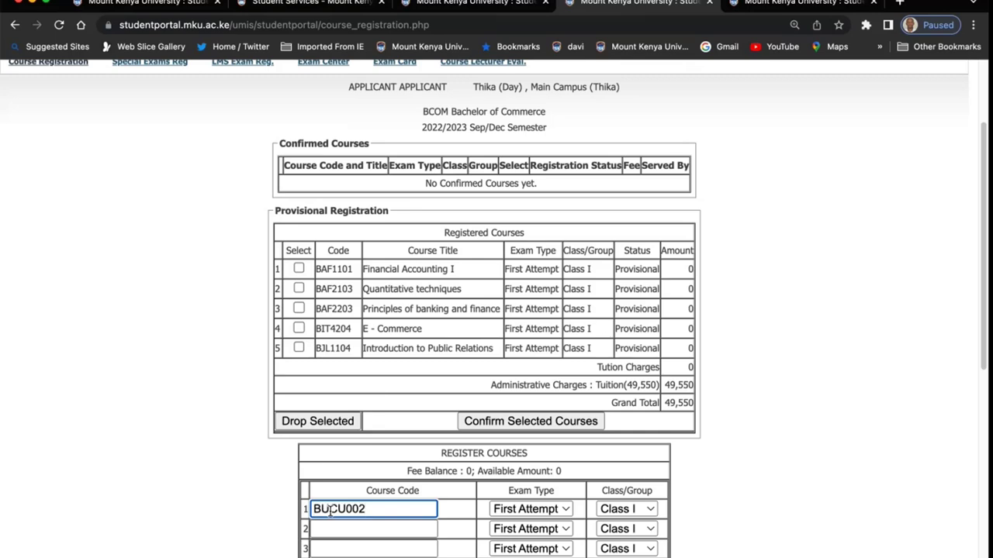
key("BackSpace")
scroll(471, 534, "down", 3)
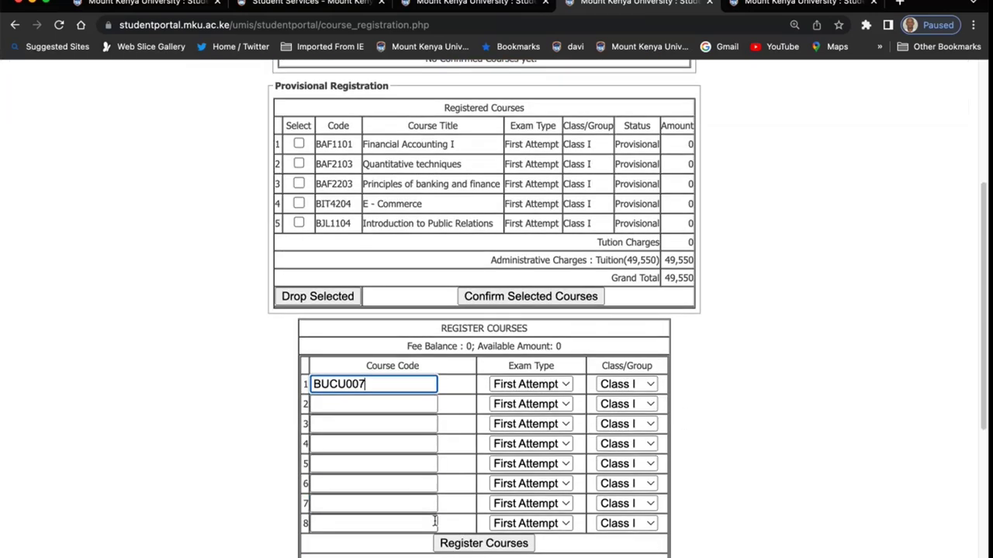
left_click(469, 520)
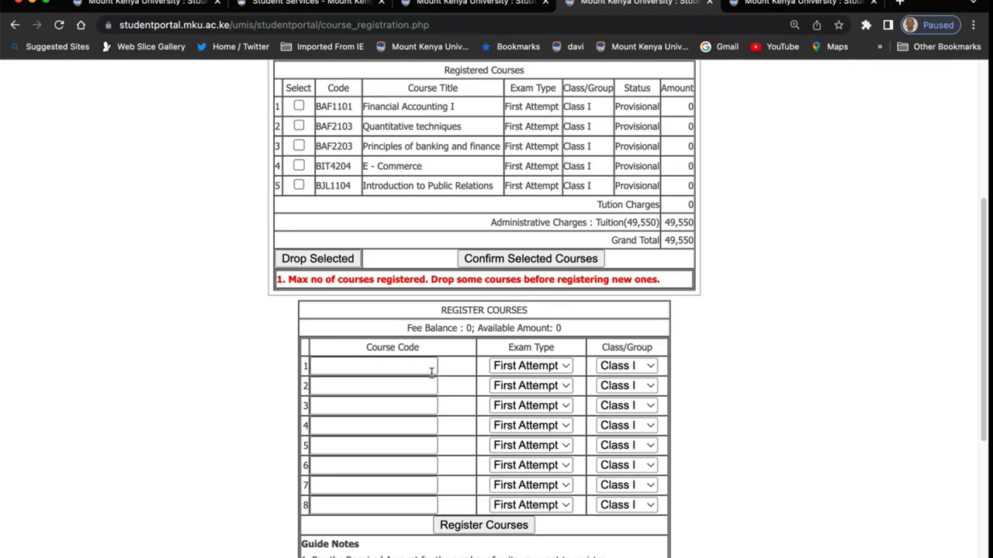
scroll(497, 406, "up", 4)
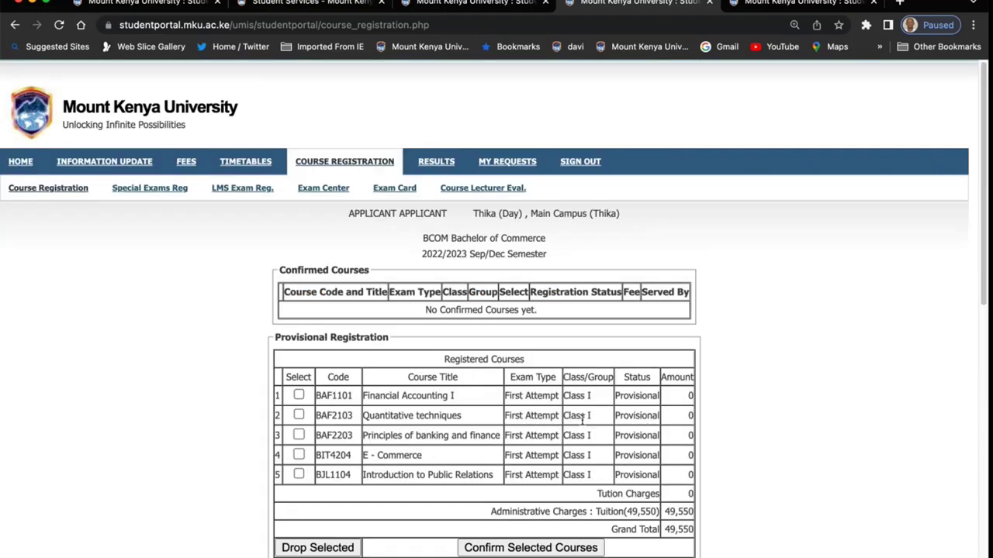
Review the Provisional status of the registered courses in the Status column.
double_click(640, 378)
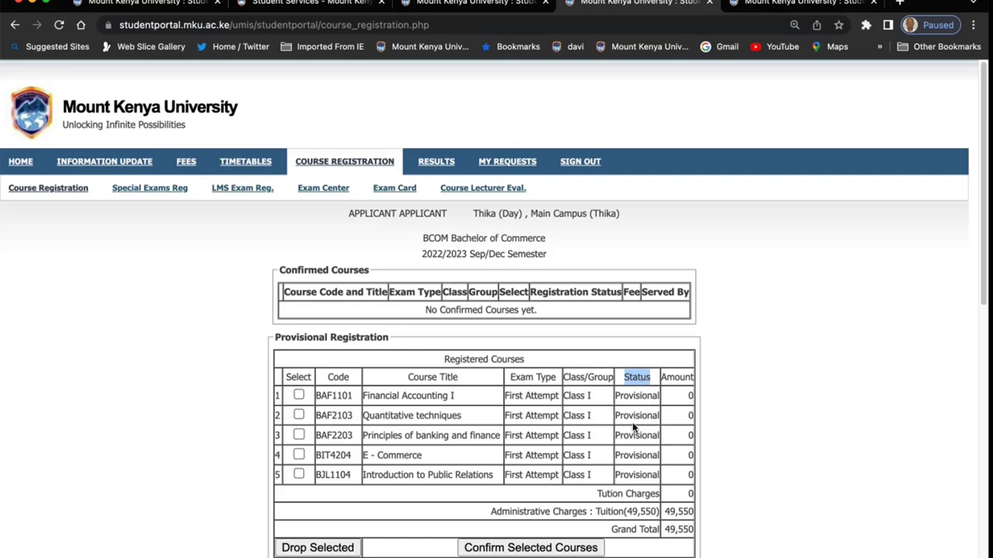
scroll(630, 426, "down", 3)
scroll(630, 434, "down", 8)
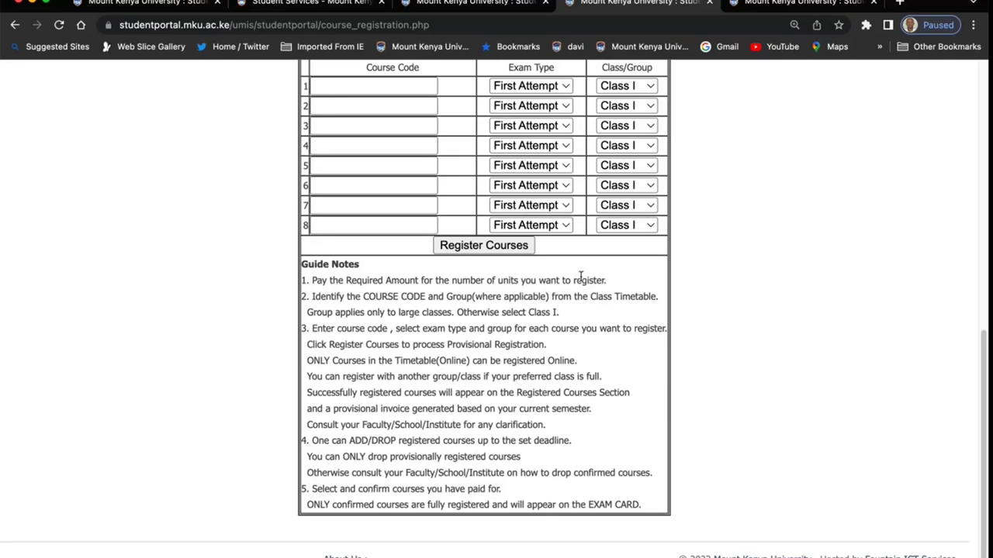
scroll(582, 275, "up", 3)
scroll(582, 275, "up", 5)
double_click(621, 237)
left_click(634, 273)
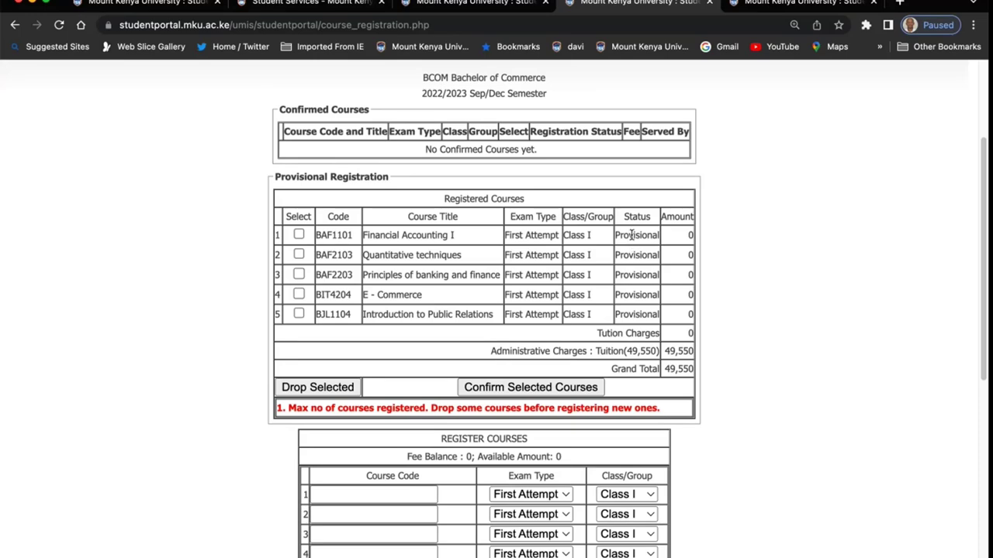
double_click(632, 235)
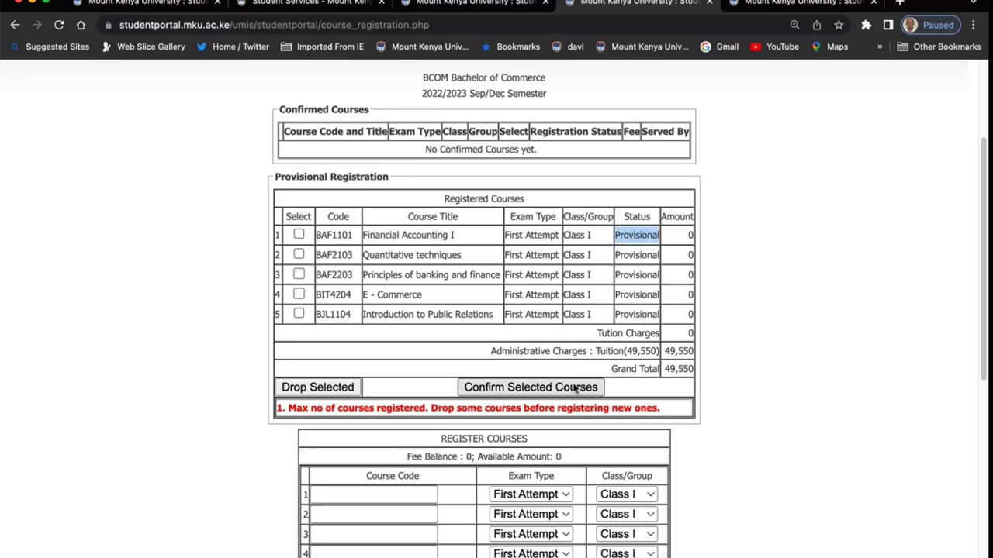
scroll(454, 409, "down", 8)
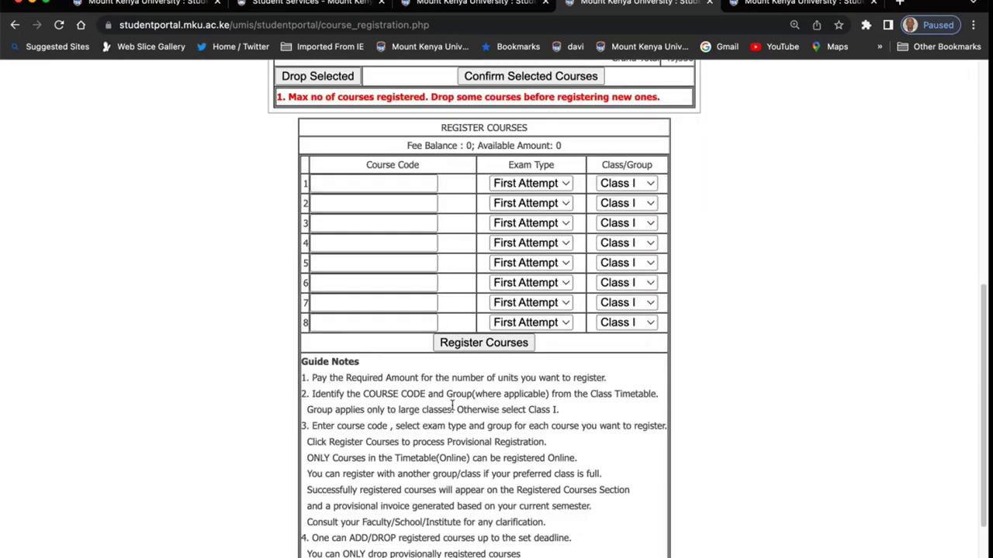
scroll(455, 413, "up", 1)
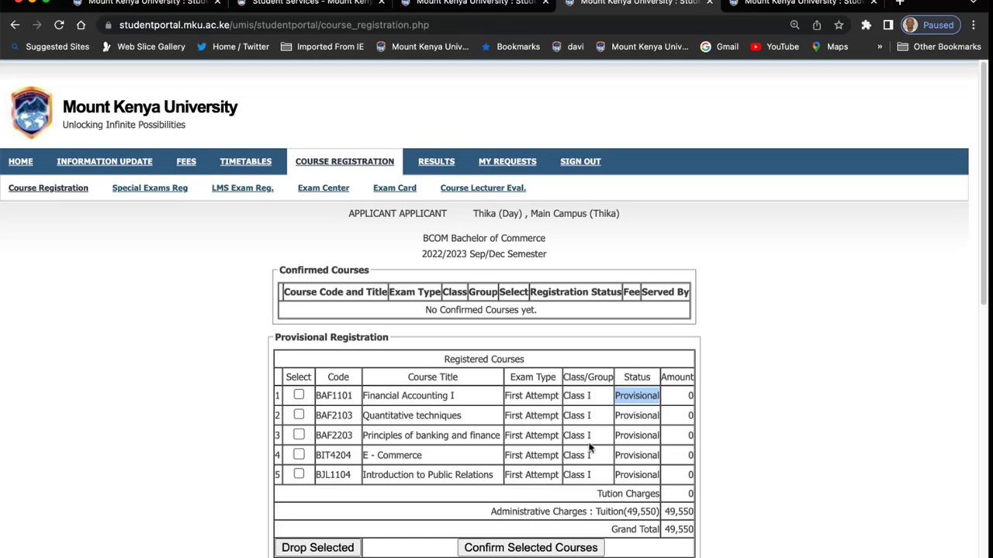
Select BAF1101, BAF2103 and BAF2203 and confirm the selected provisional courses.
left_click(298, 396)
left_click(299, 415)
left_click(298, 435)
scroll(388, 466, "down", 5)
scroll(522, 285, "up", 1)
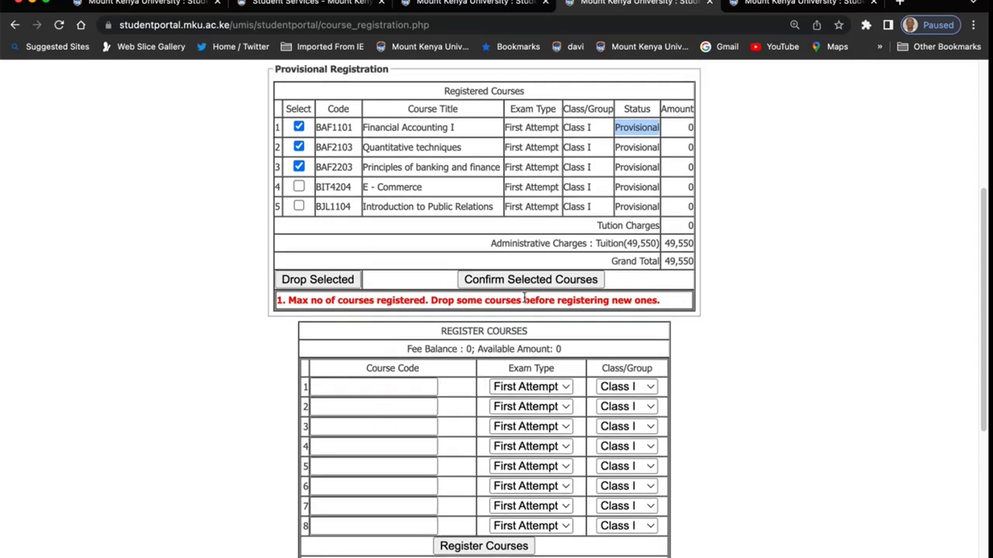
left_click(521, 280)
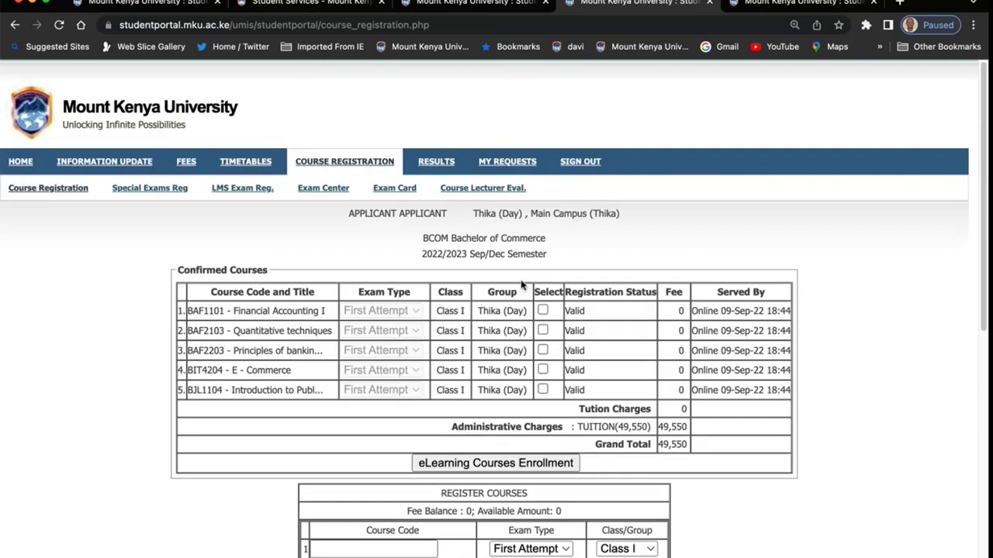
scroll(580, 395, "down", 2)
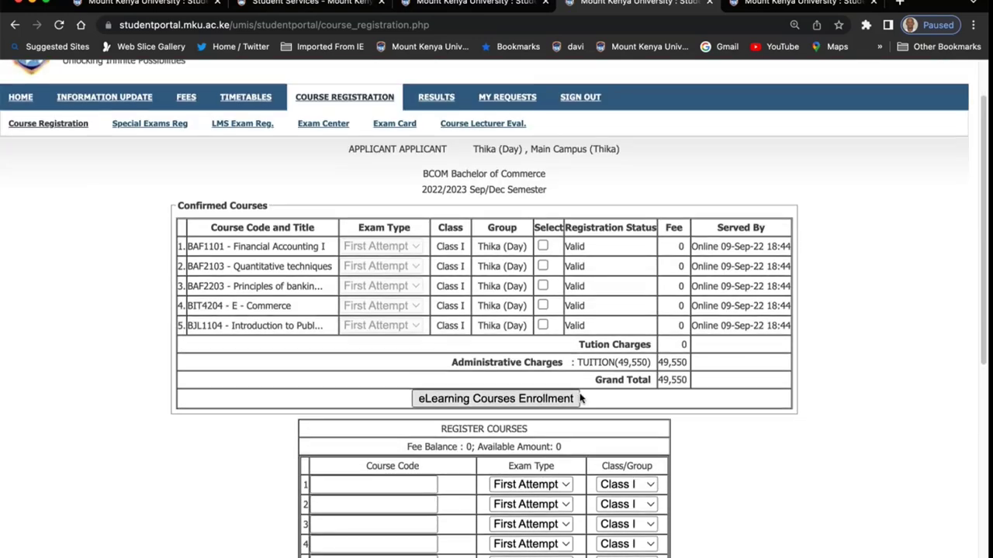
scroll(585, 397, "down", 4)
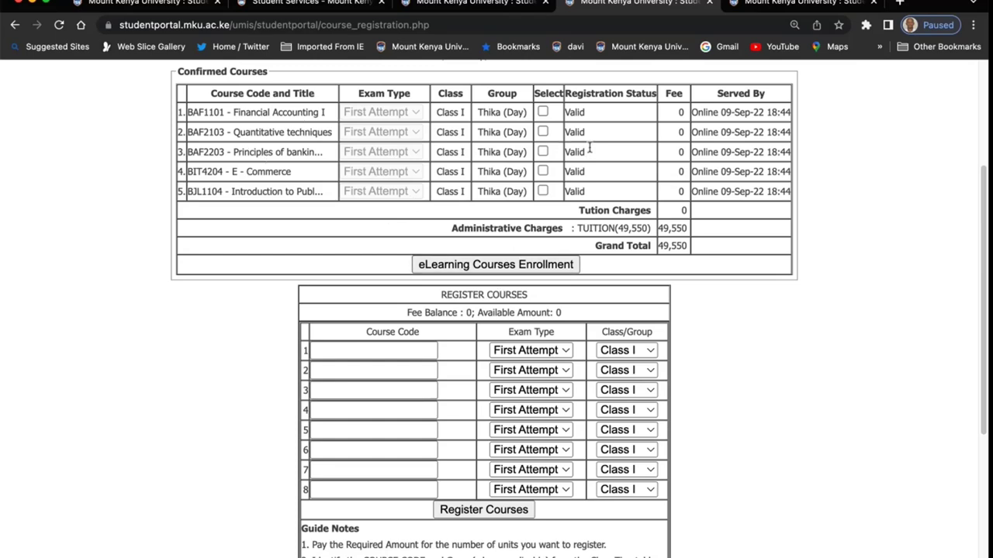
scroll(605, 246, "down", 1)
scroll(615, 257, "up", 1)
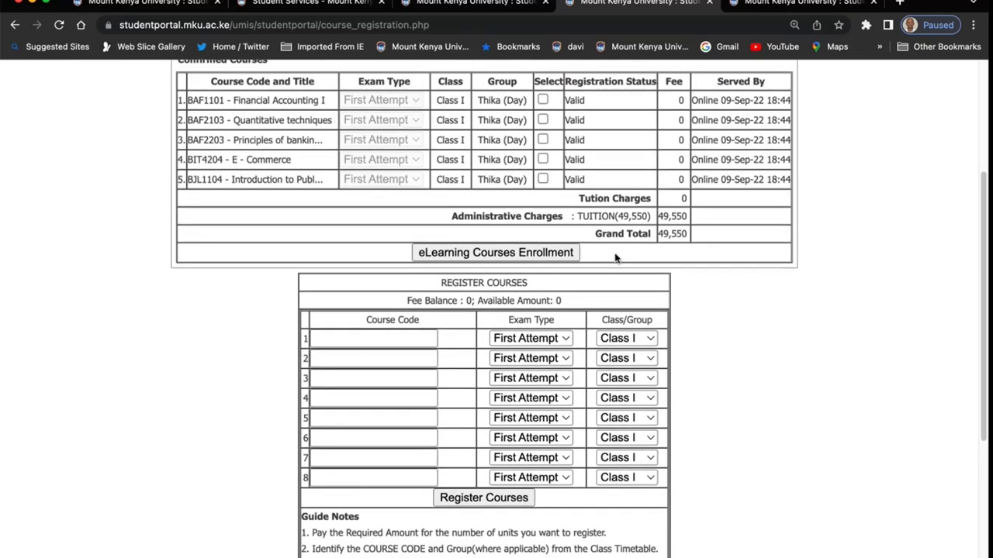
left_click(542, 101)
left_click(543, 122)
left_click(542, 142)
left_click(542, 161)
left_click(542, 181)
left_click(506, 257)
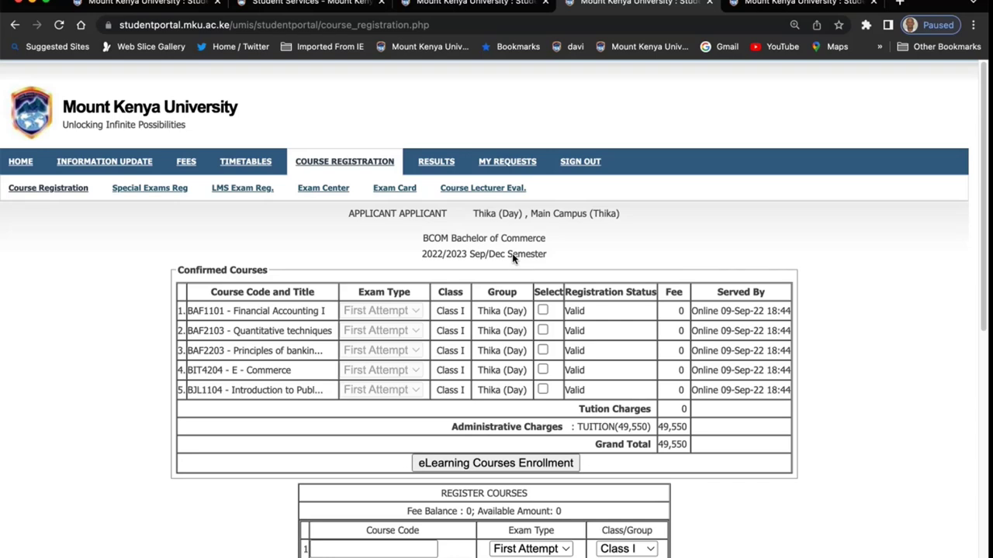
Check that BAF1101, BAF2103, BAF2203, BIT4204 and BJL1104 are all Valid, then go to Results.
left_click(543, 311)
left_click(543, 330)
left_click(543, 350)
left_click(543, 370)
left_click(543, 390)
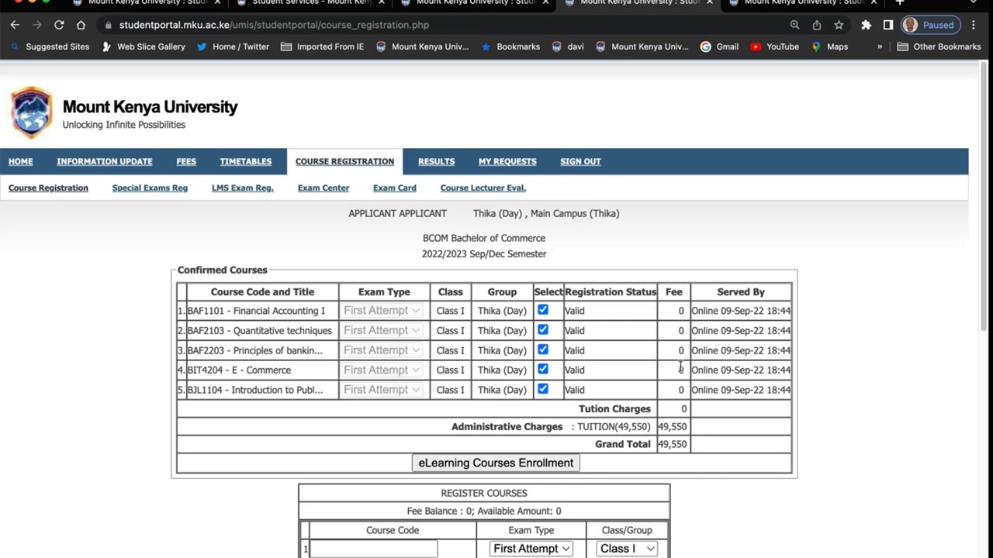
scroll(724, 433, "down", 3)
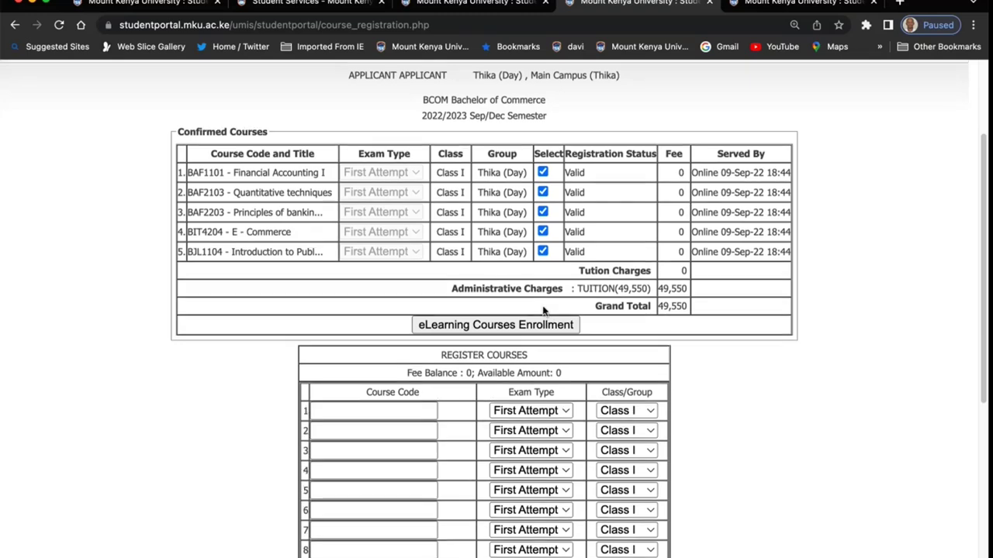
scroll(543, 310, "up", 3)
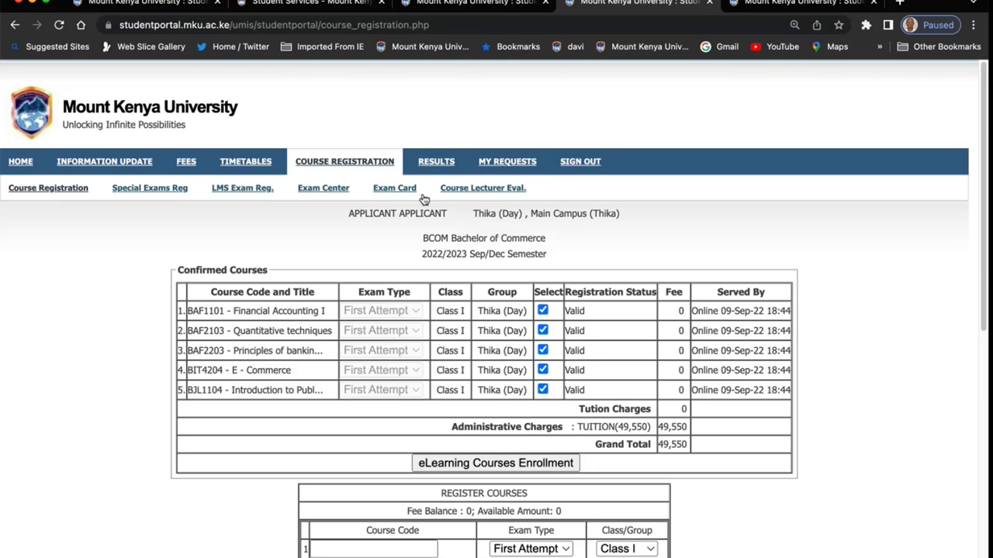
left_click(428, 164)
Go to Special Exams Reg, compare the eLearning portals and Student Result Slip tabs, then open My Requests.
left_click(159, 195)
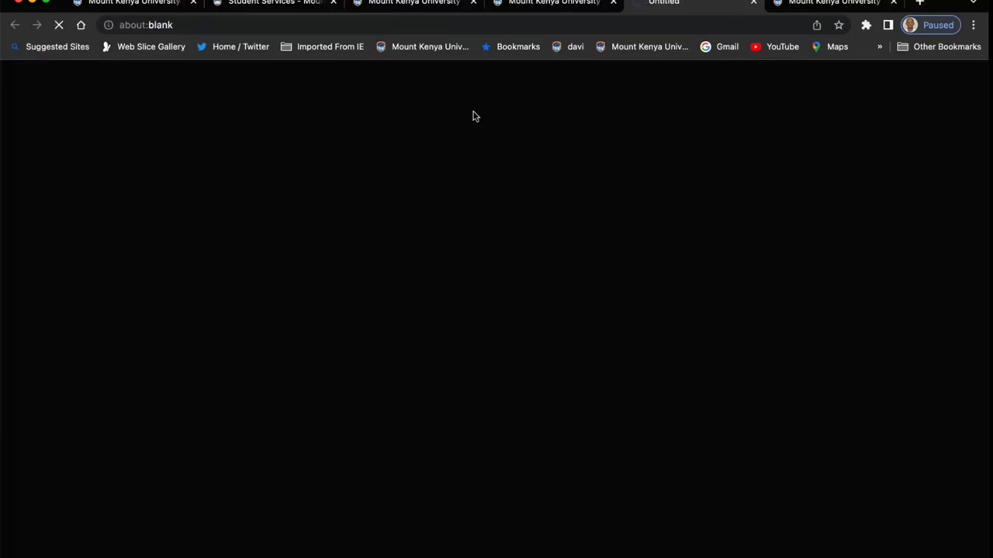
left_click(567, 8)
left_click(697, 8)
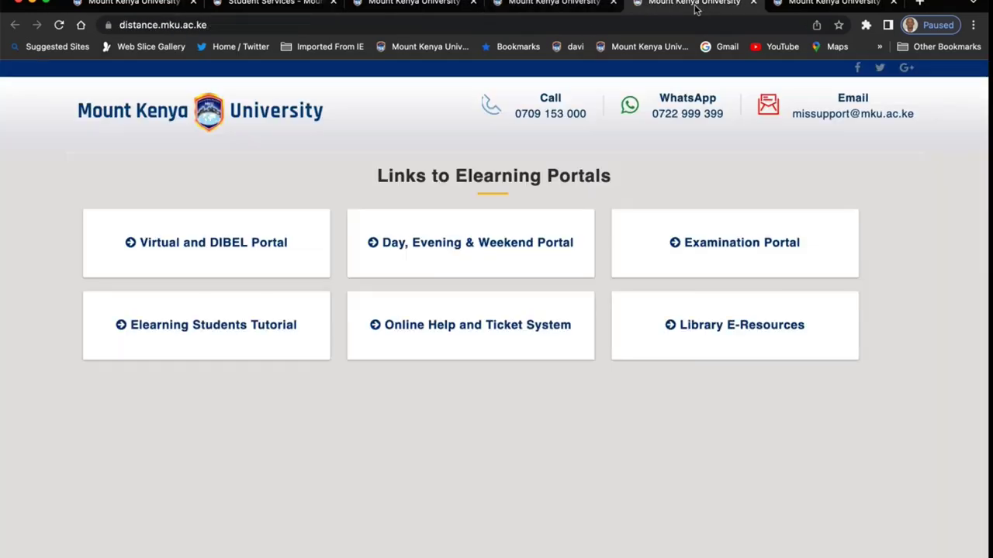
left_click(602, 11)
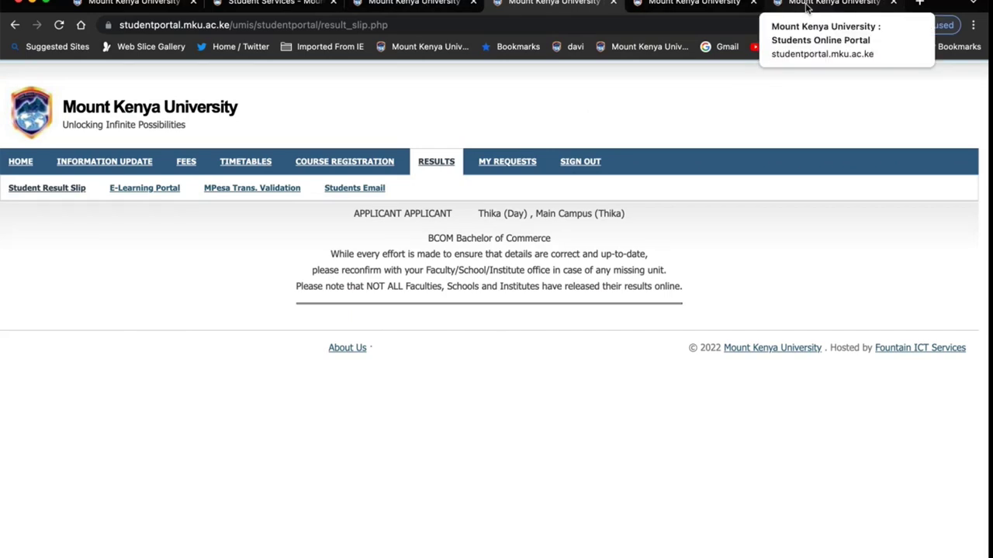
left_click(679, 6)
left_click(587, 7)
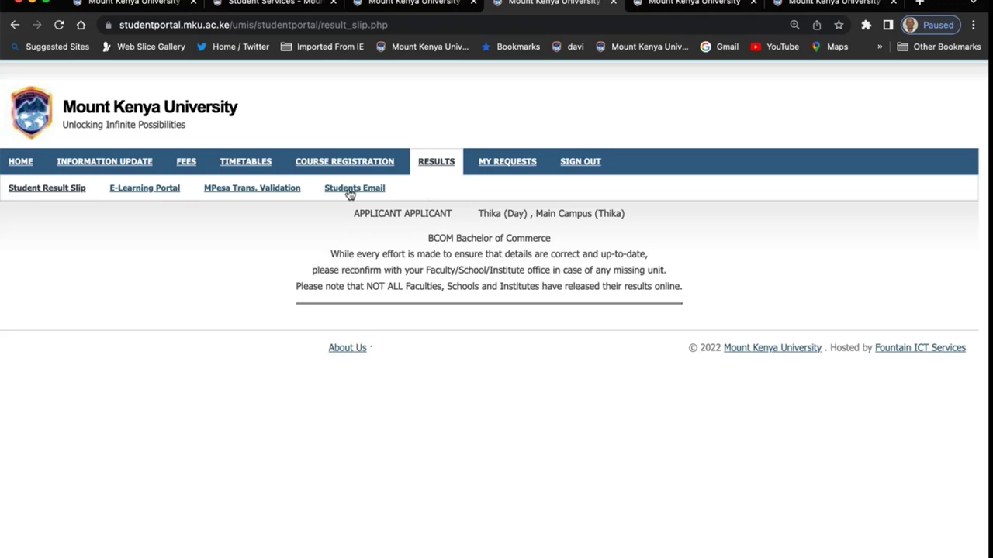
left_click(505, 164)
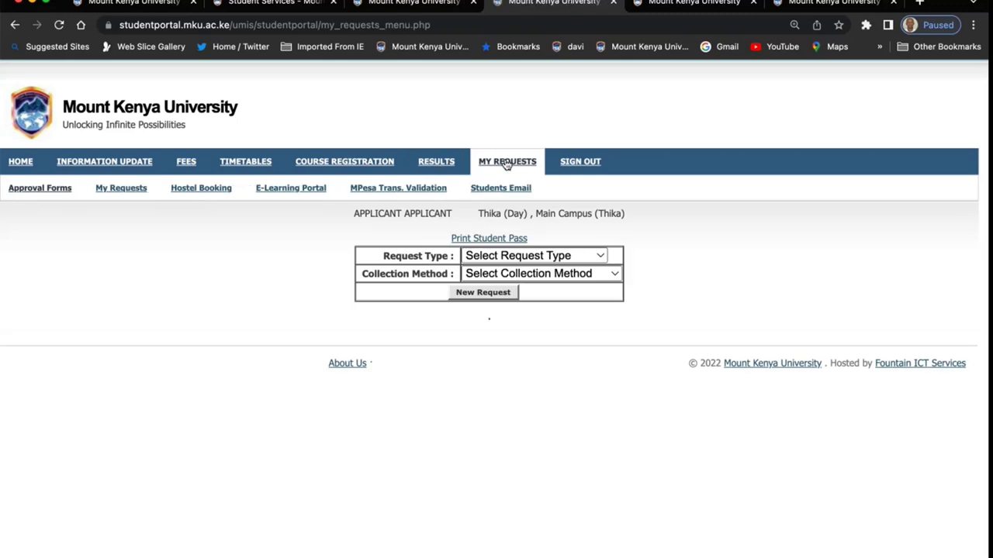
Request a Completion Letter to be collected by self, then download the student pass.
left_click(549, 259)
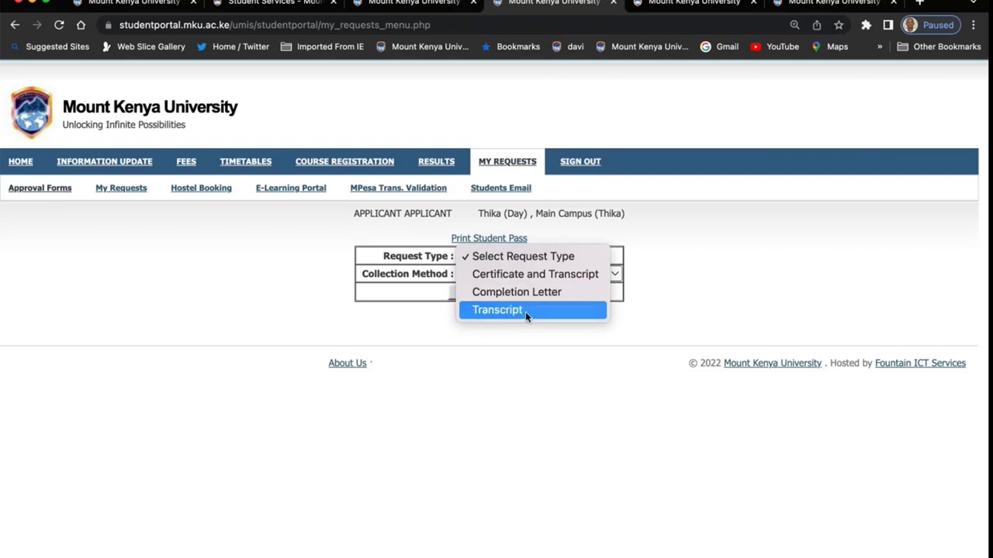
left_click(532, 345)
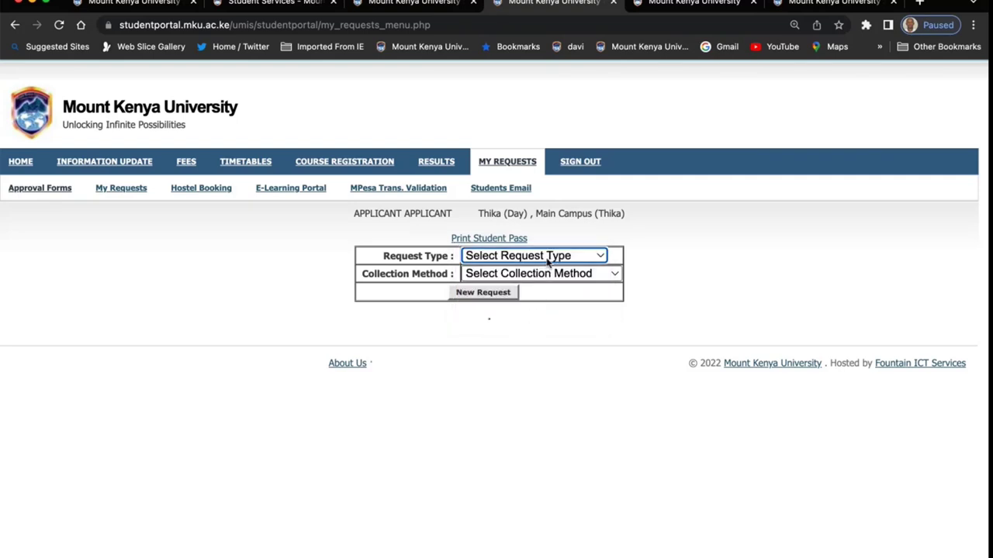
left_click(548, 258)
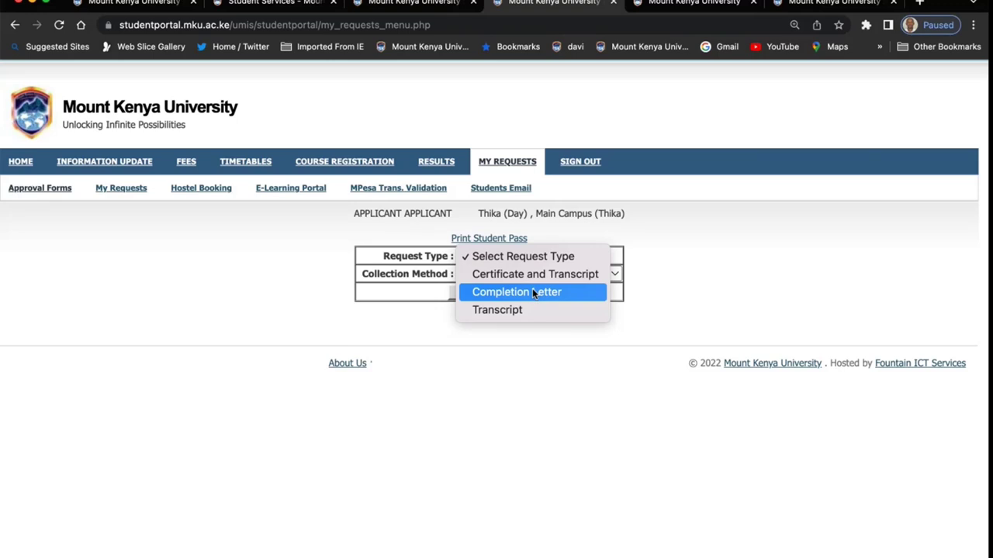
left_click(532, 293)
left_click(534, 276)
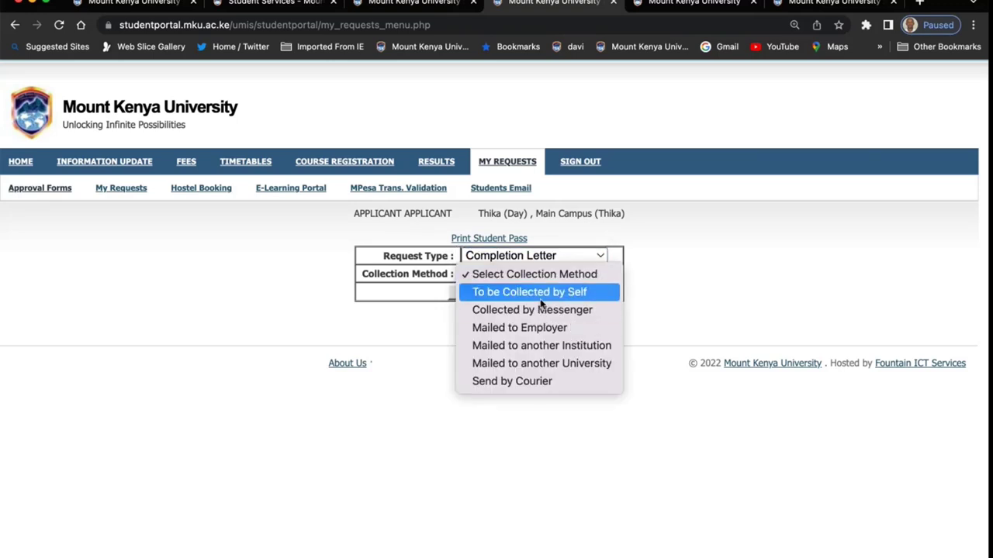
left_click(541, 294)
left_click(491, 296)
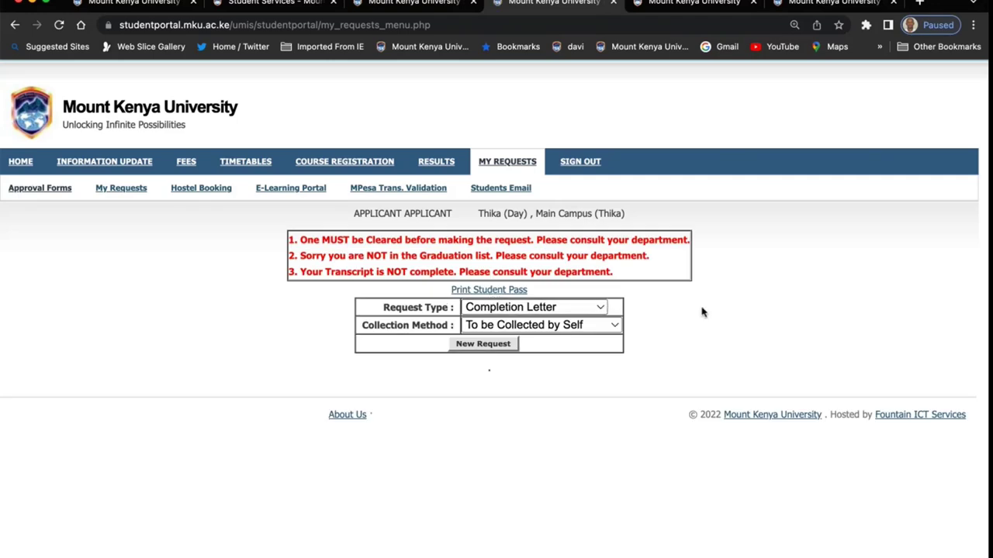
left_click(476, 291)
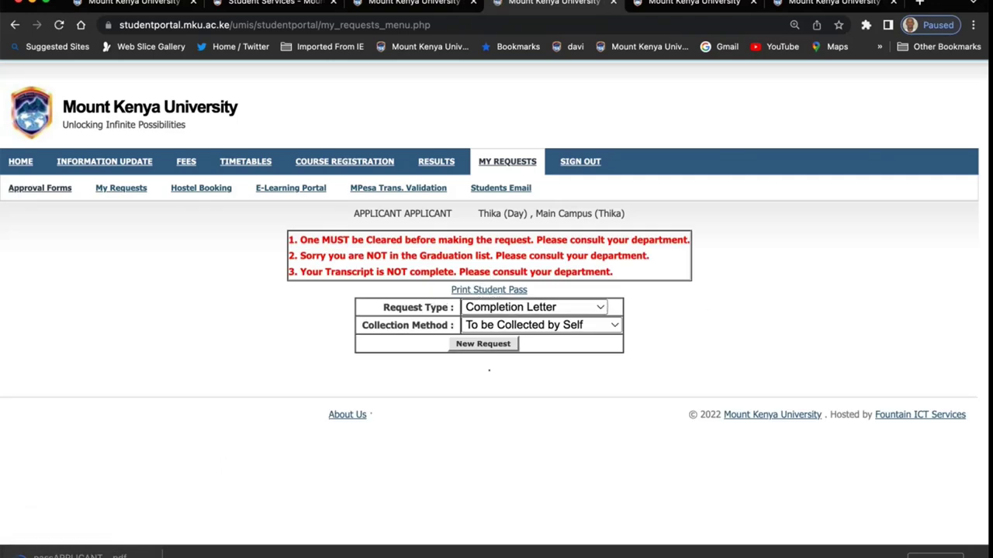
left_click(77, 556)
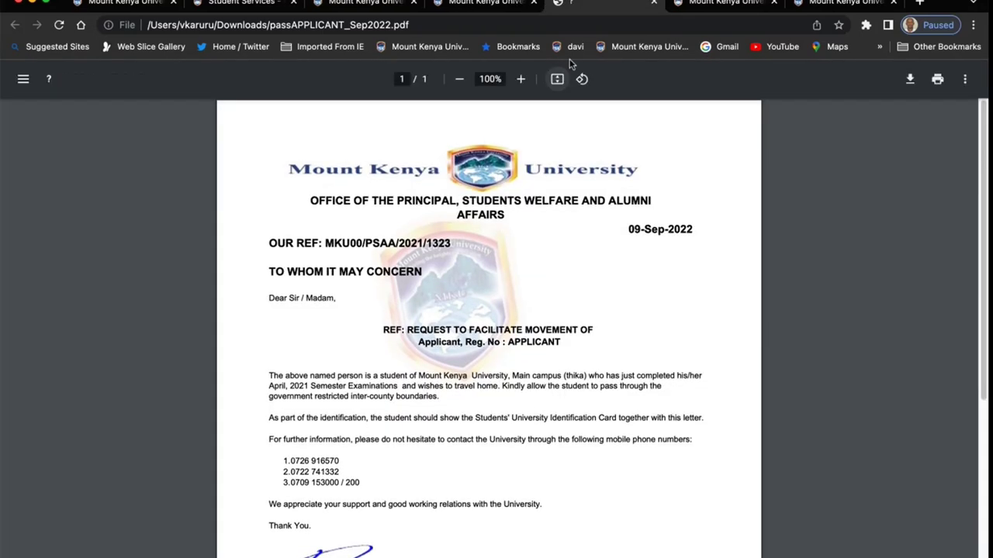
left_click(653, 4)
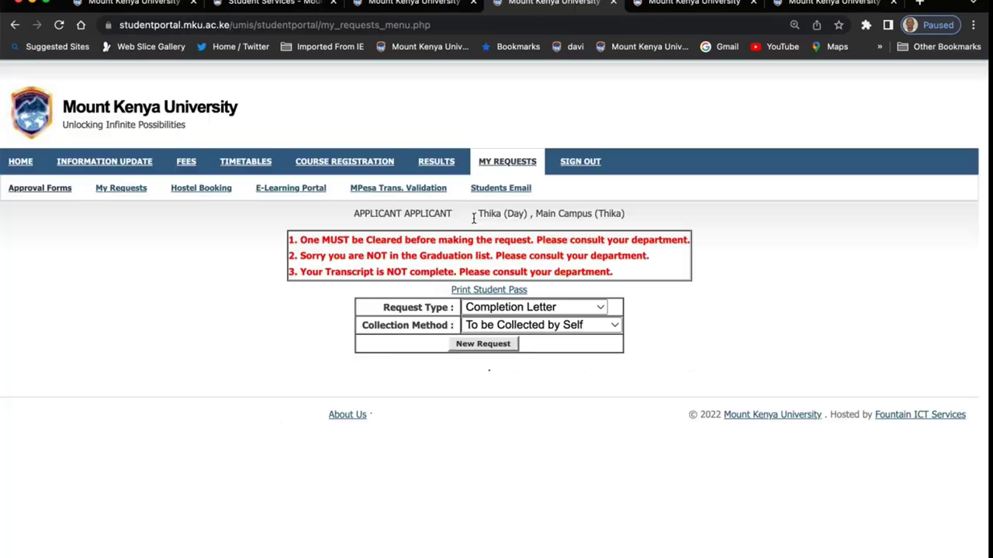
Start a new Academic Leave approval form.
left_click(44, 192)
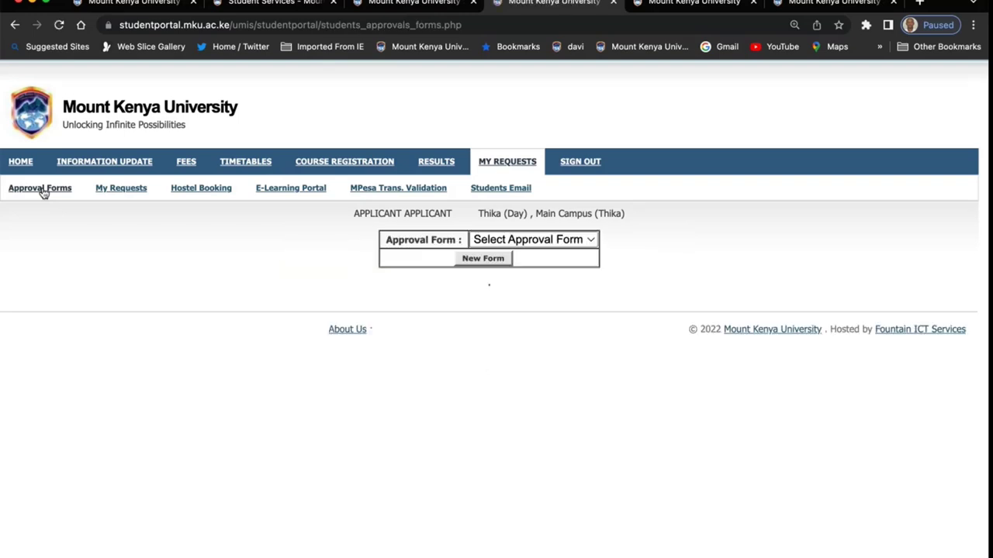
left_click(521, 239)
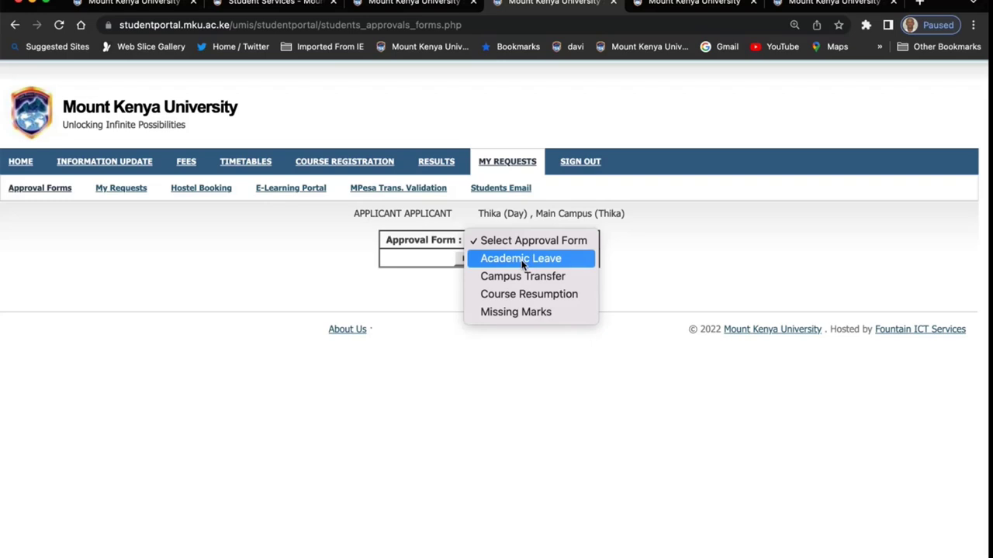
left_click(522, 264)
left_click(491, 260)
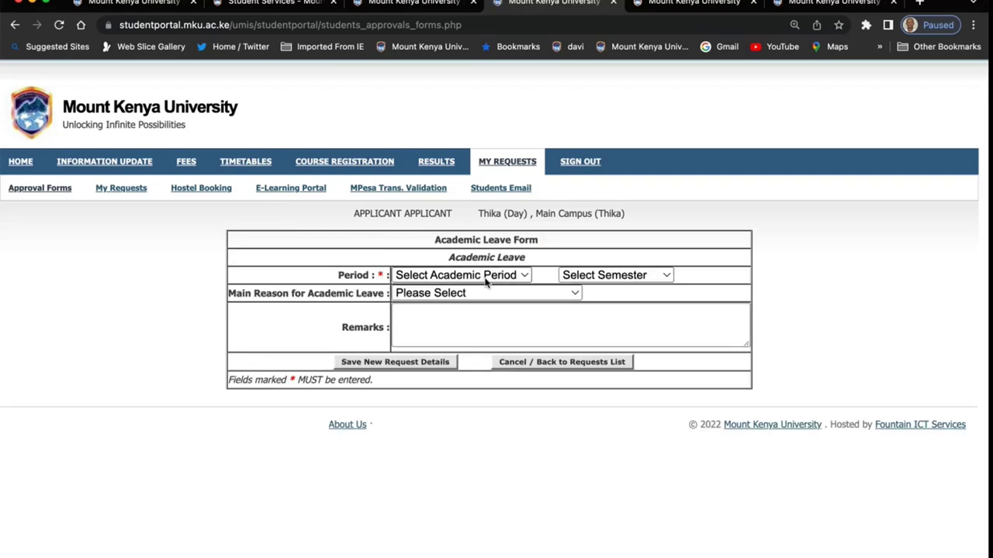
Set period 2022/2023 Sep/Dec, reason Financial Constraints, remark 'LACK OF FEES', and save.
left_click(486, 283)
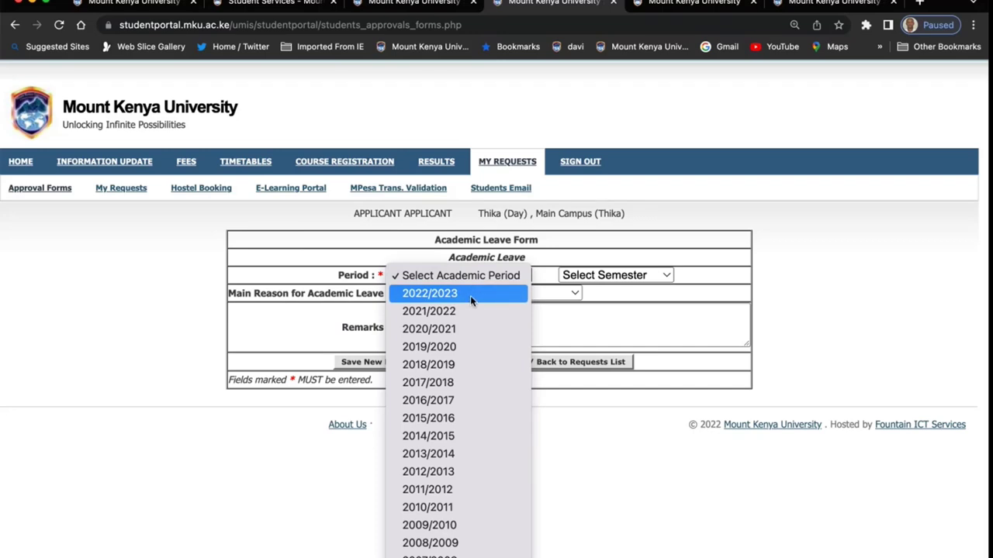
left_click(470, 296)
left_click(594, 286)
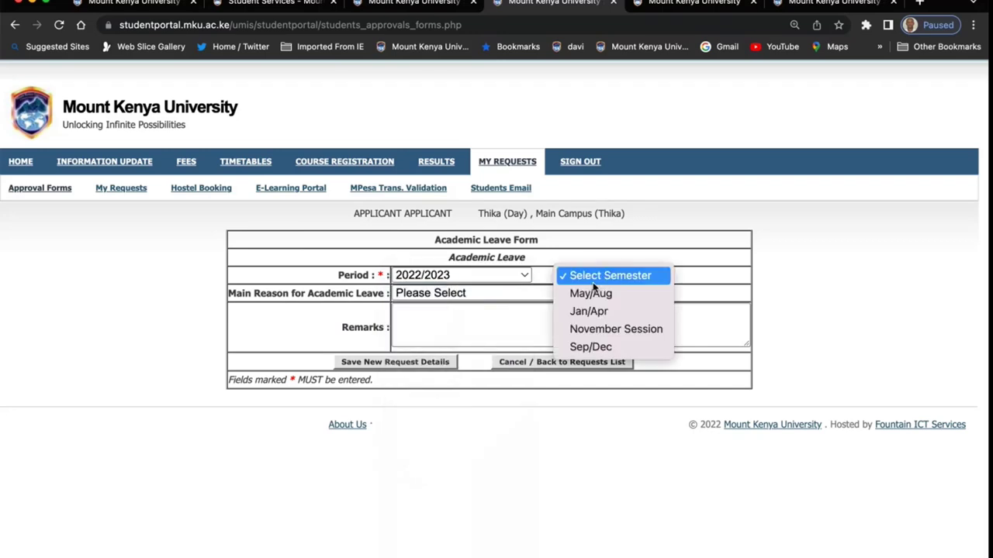
left_click(530, 307)
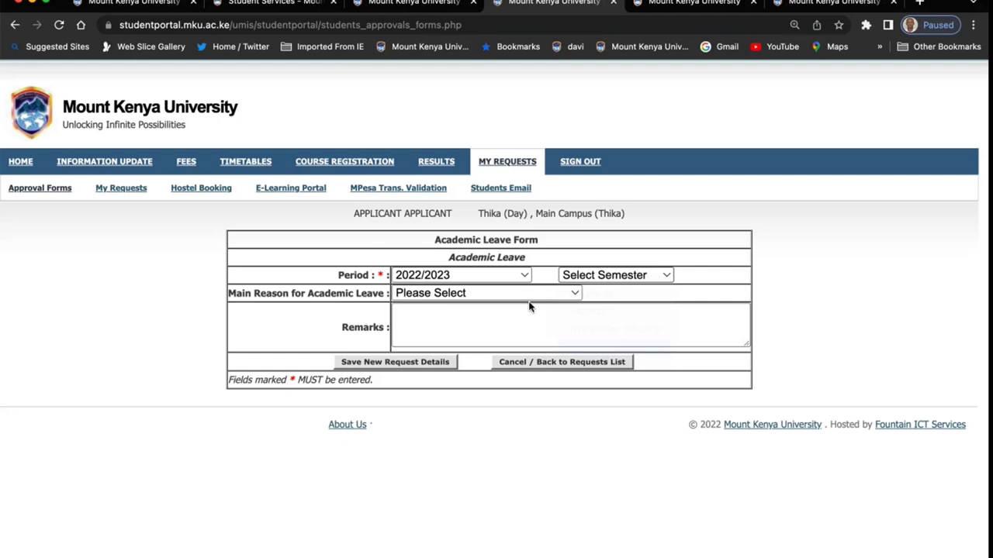
left_click(516, 296)
left_click(492, 312)
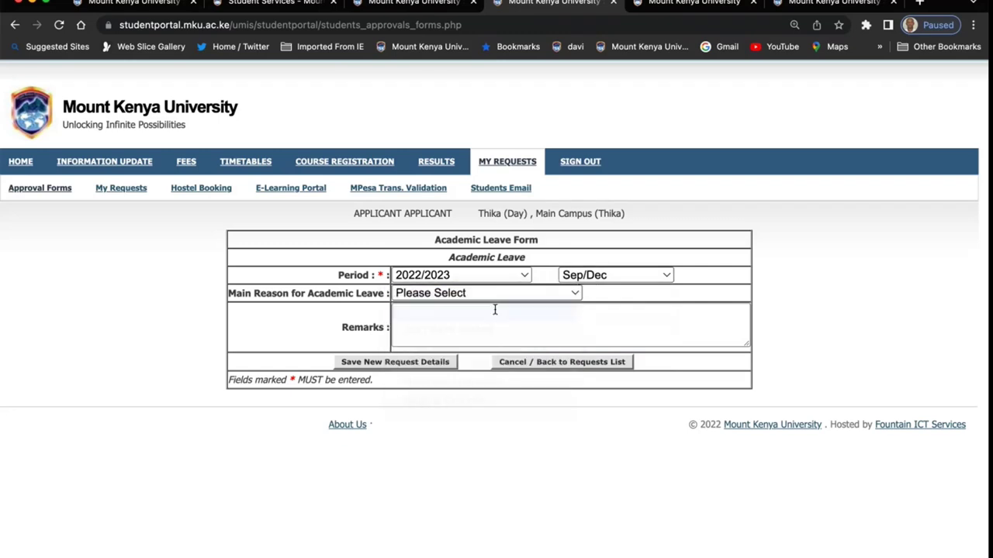
left_click(500, 295)
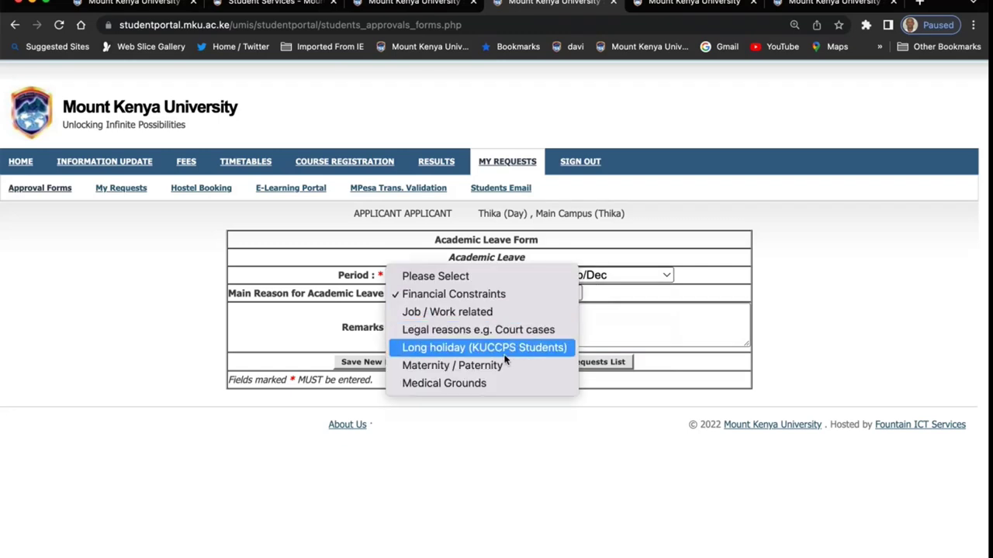
left_click(533, 437)
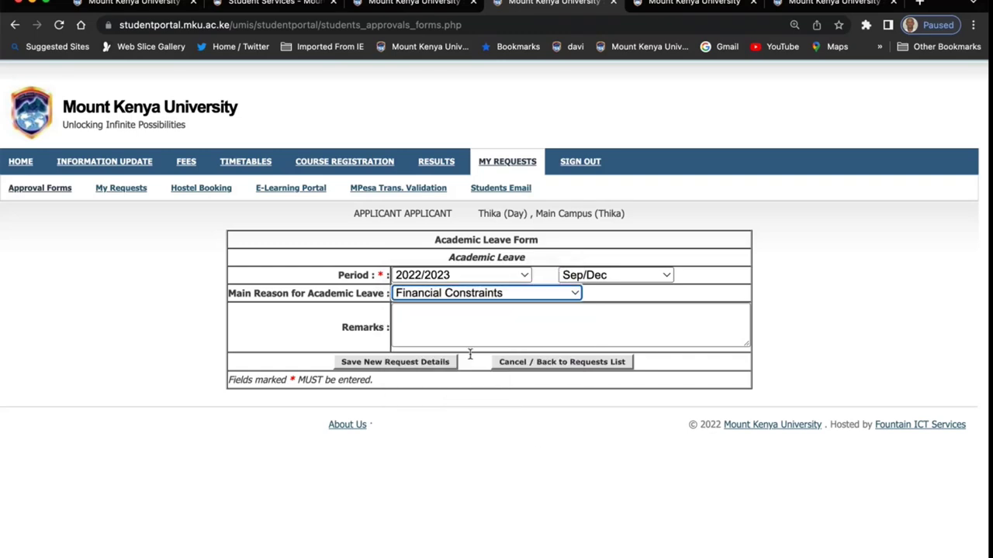
left_click(431, 333)
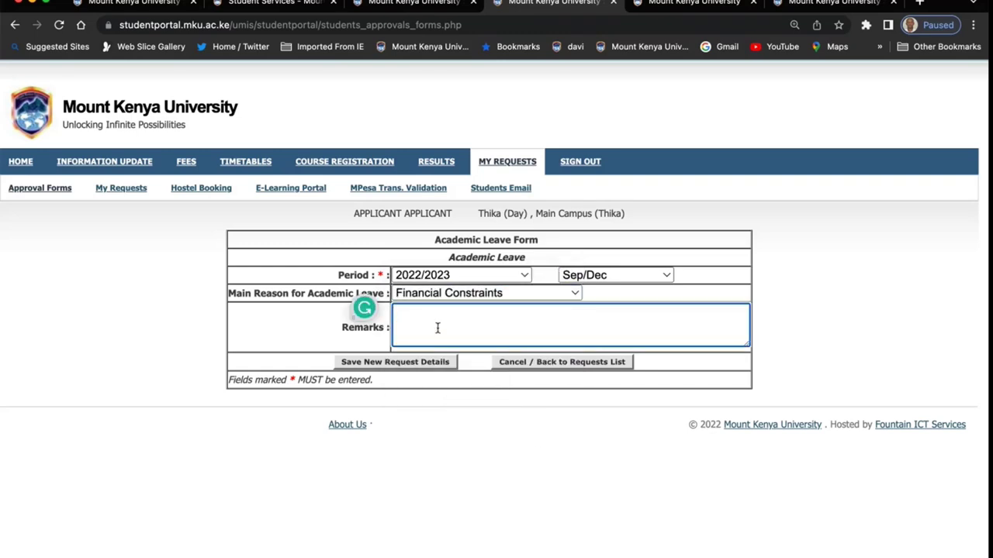
type("LACK OF FEES")
left_click(420, 370)
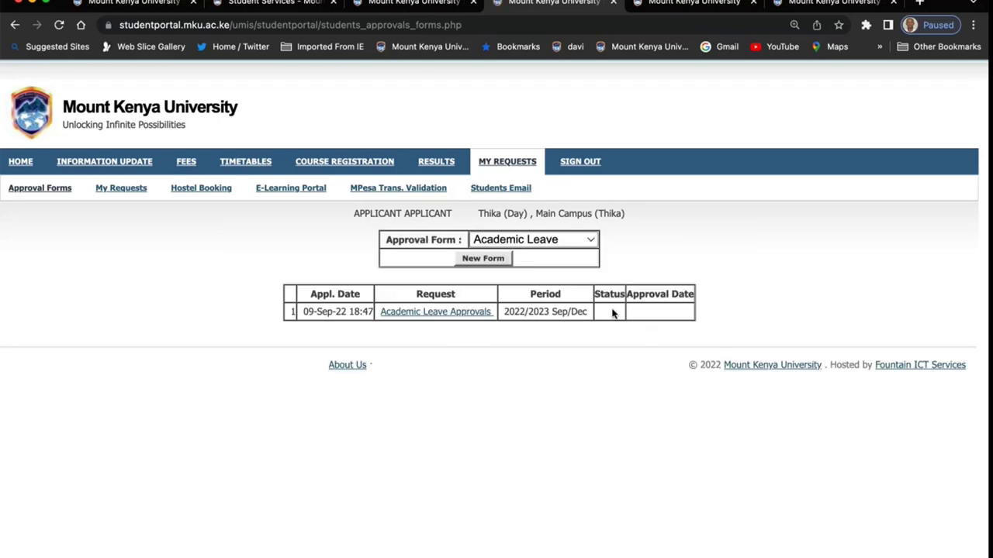
left_click(461, 317)
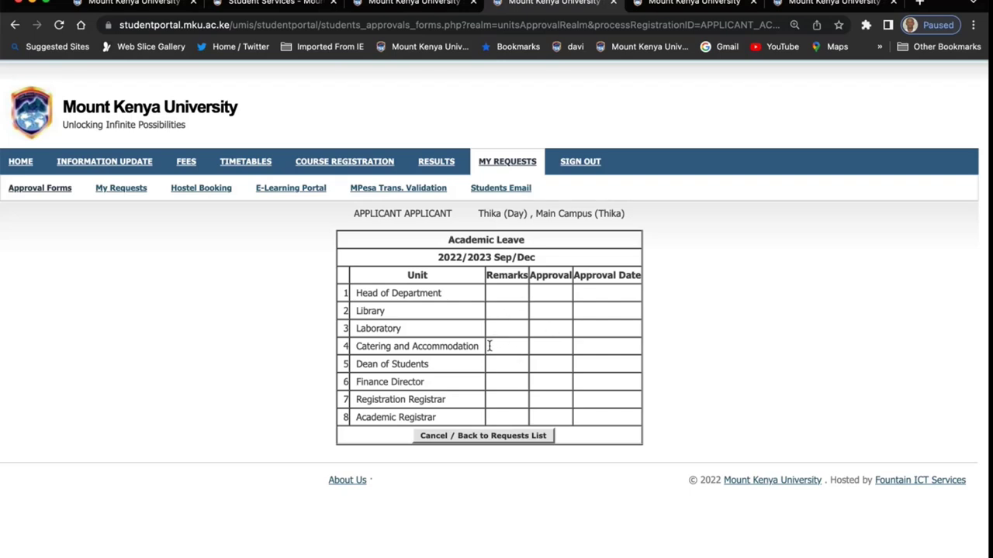
left_click(503, 436)
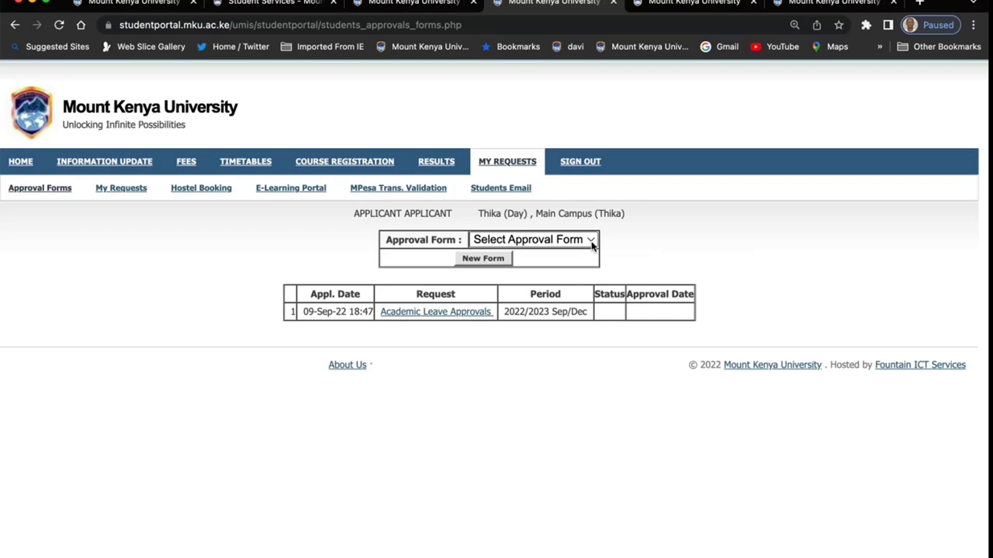
left_click(512, 243)
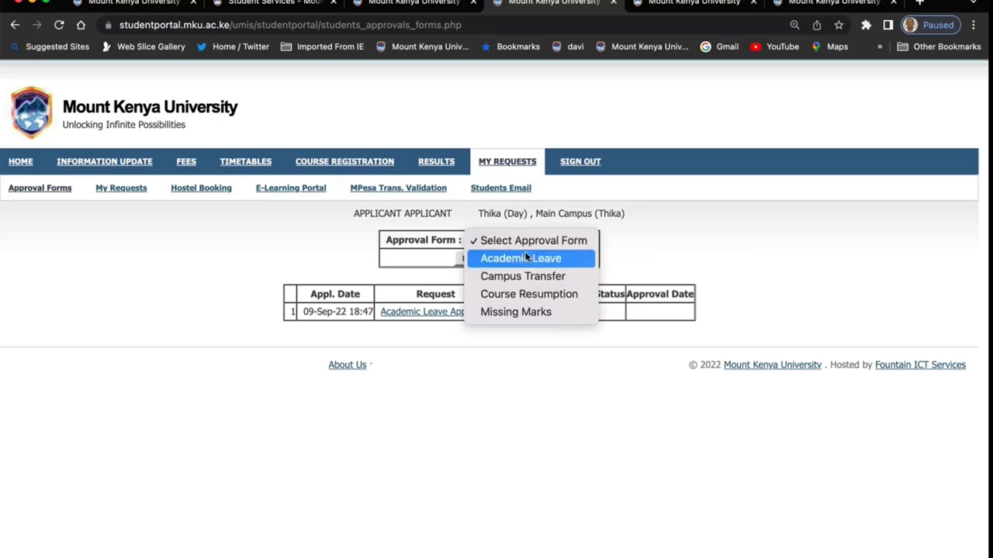
Create a Course Resumption form for 2022/2023 Jan/Apr with remark 'OK' and save it.
left_click(537, 296)
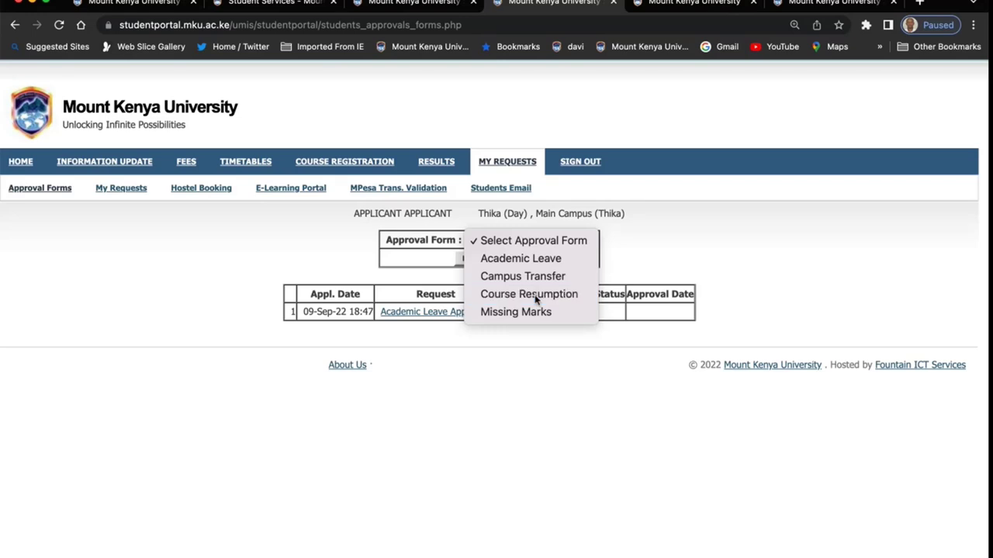
left_click(482, 259)
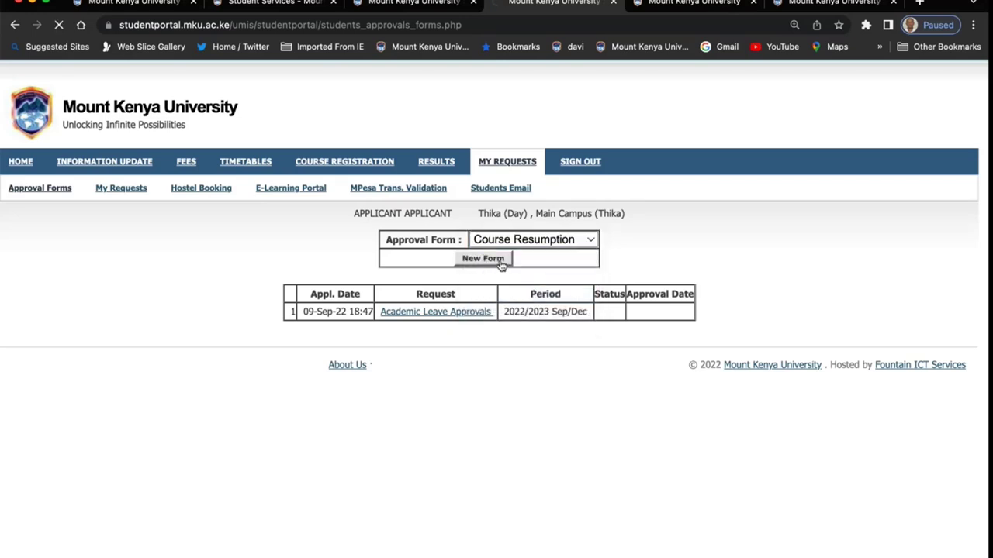
left_click(465, 276)
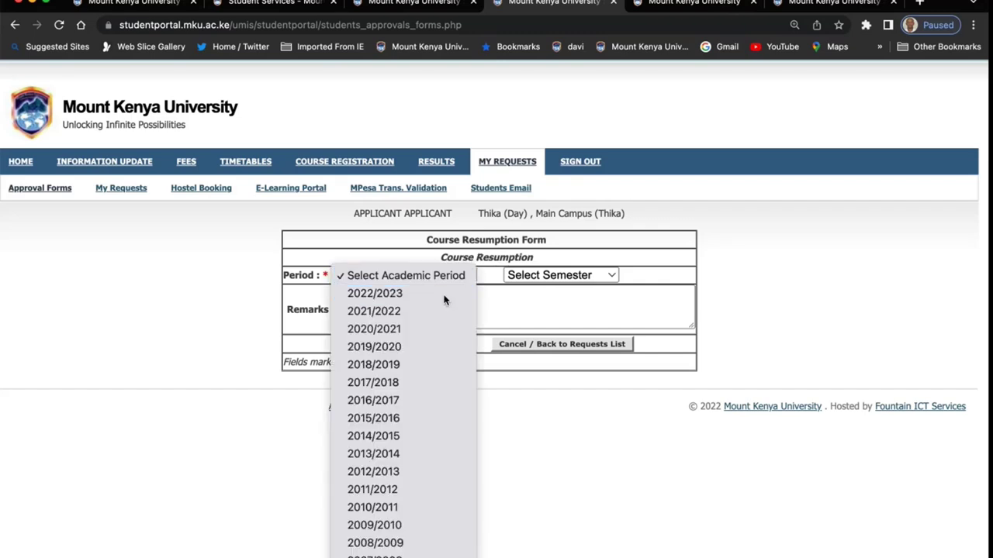
left_click(444, 298)
left_click(559, 276)
left_click(543, 313)
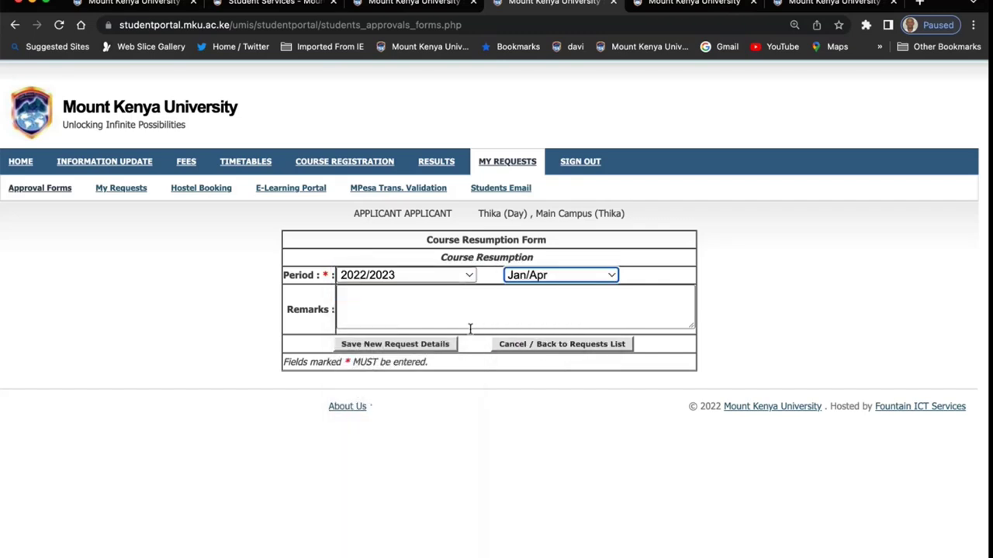
left_click(449, 320)
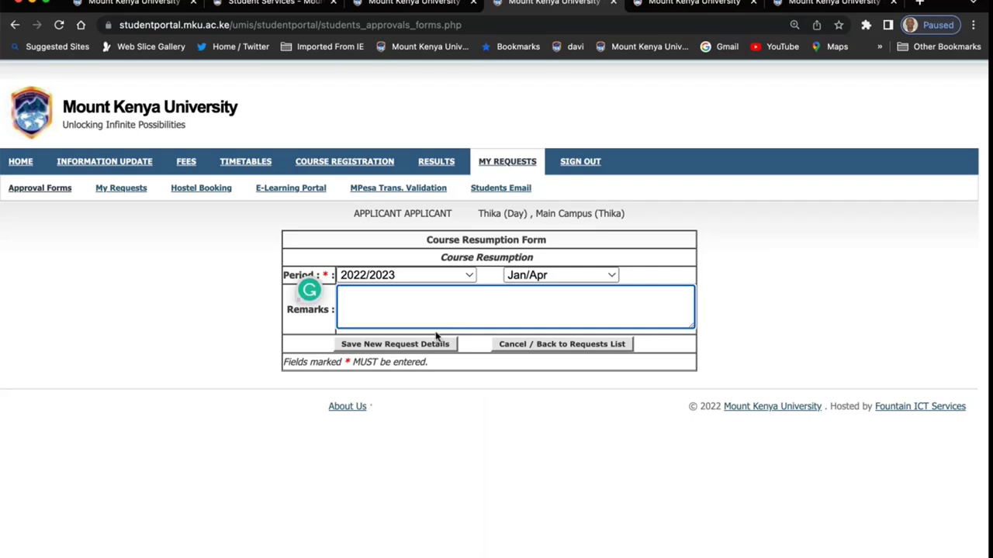
type("OK")
left_click(402, 345)
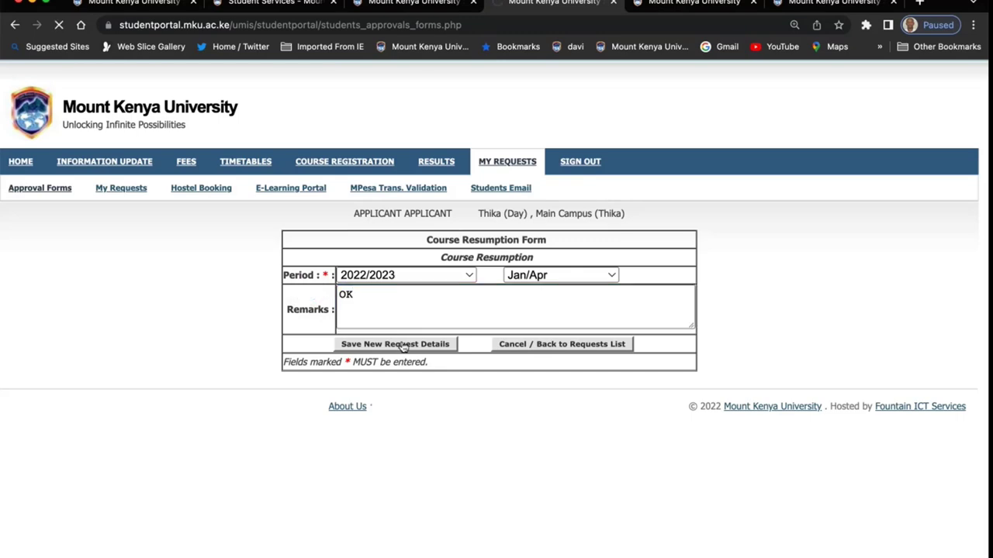
View the new Course Resumption Approvals record and return to the requests list.
left_click(446, 314)
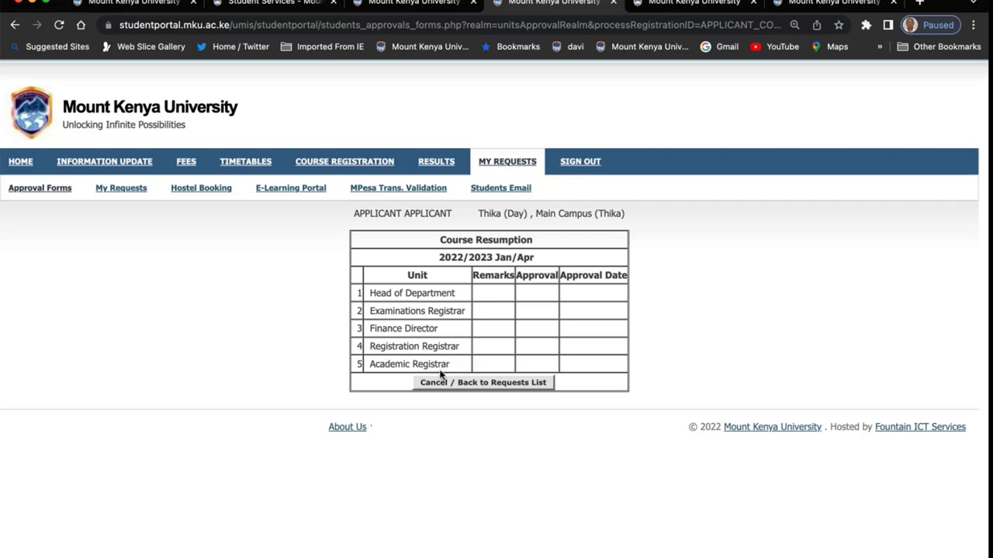
left_click(475, 385)
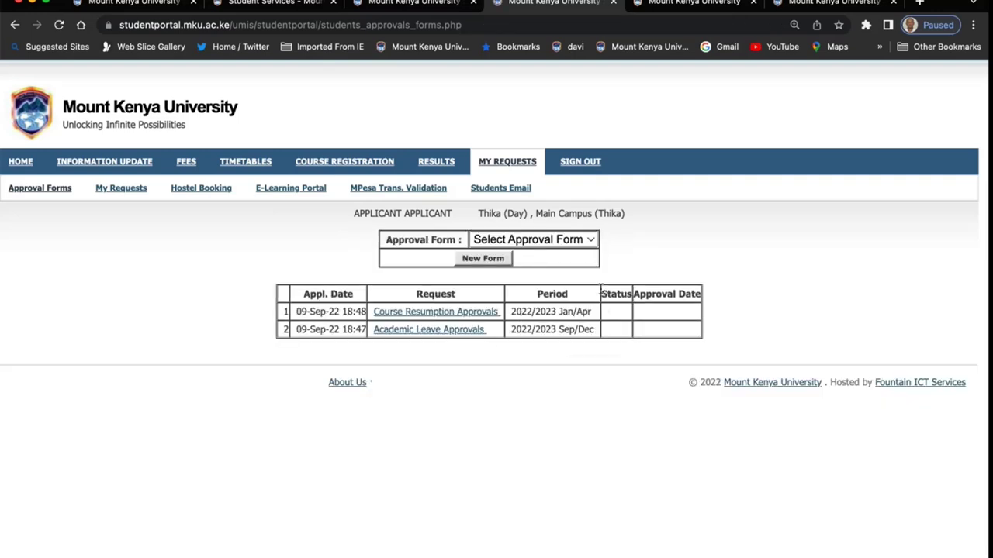
left_click(587, 239)
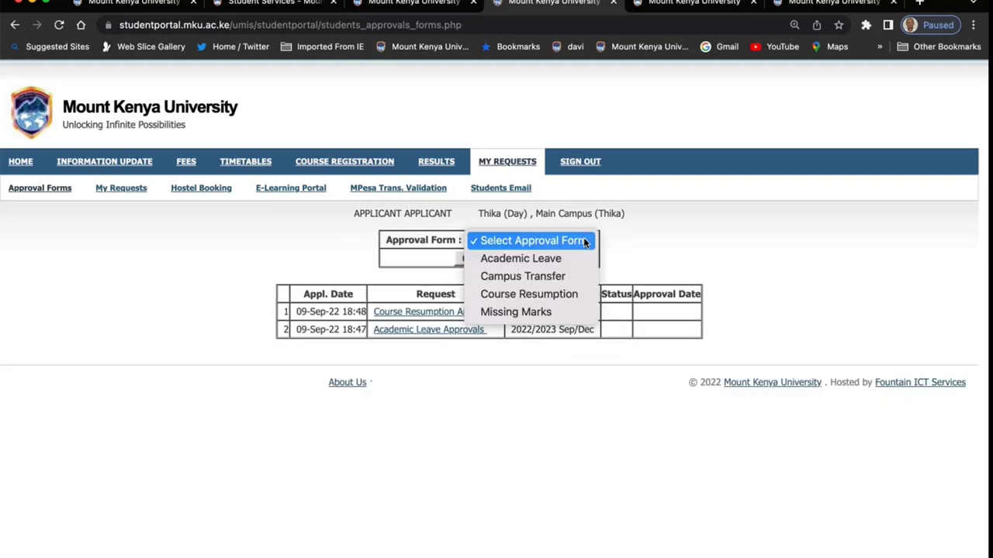
Start a new Campus Transfer form for period 2022/2023, semester Sep/Dec.
left_click(574, 276)
left_click(496, 263)
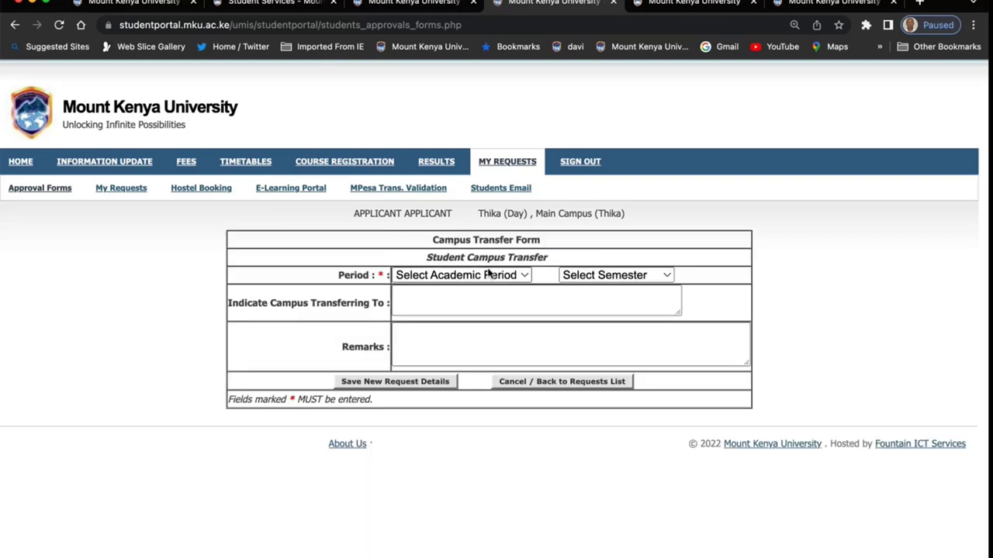
left_click(489, 273)
left_click(465, 294)
left_click(621, 277)
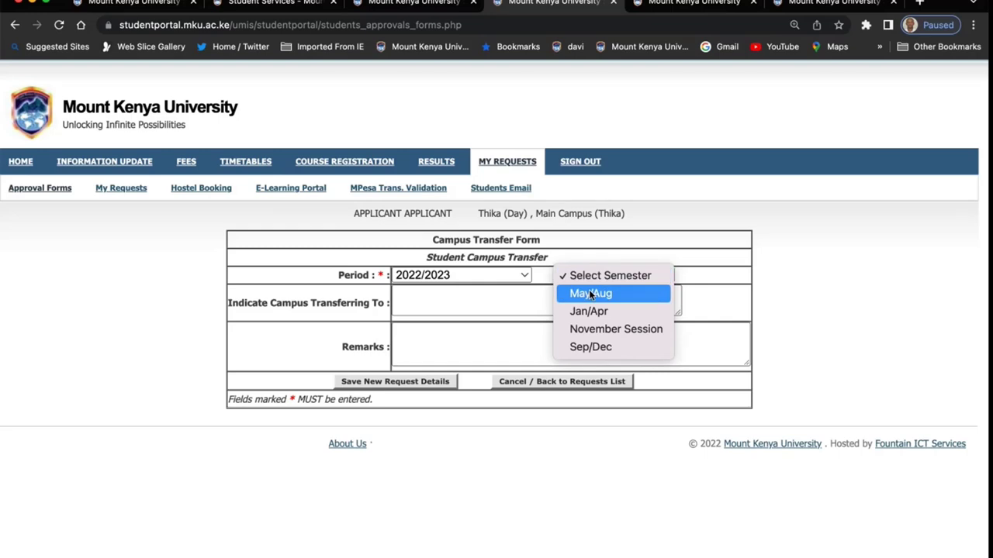
left_click(605, 348)
Enter NAIROBI as the transfer campus with a remark, save, and view the Campus Transfer Approvals.
left_click(466, 308)
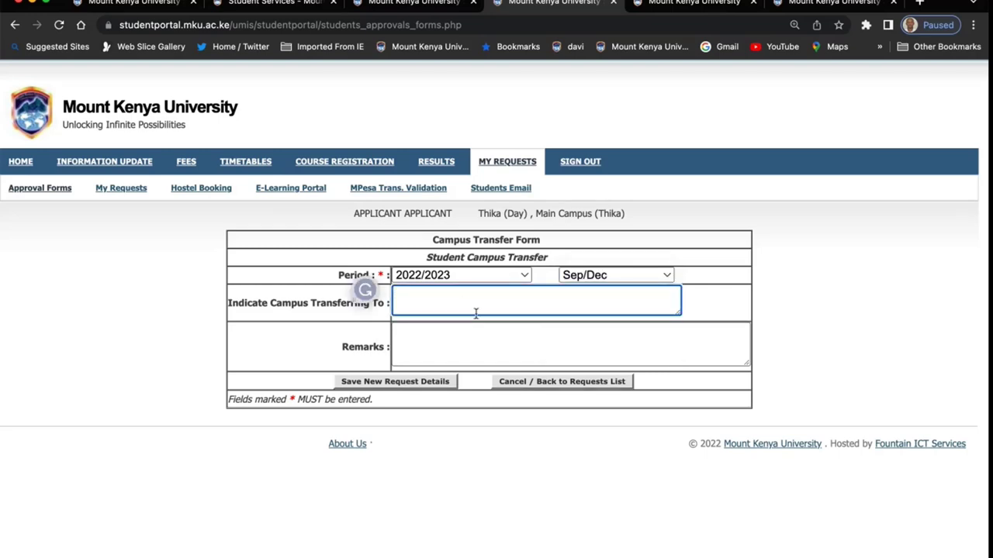
type("NAIROOB")
key("BackSpace")
key("BackSpace")
type("BI")
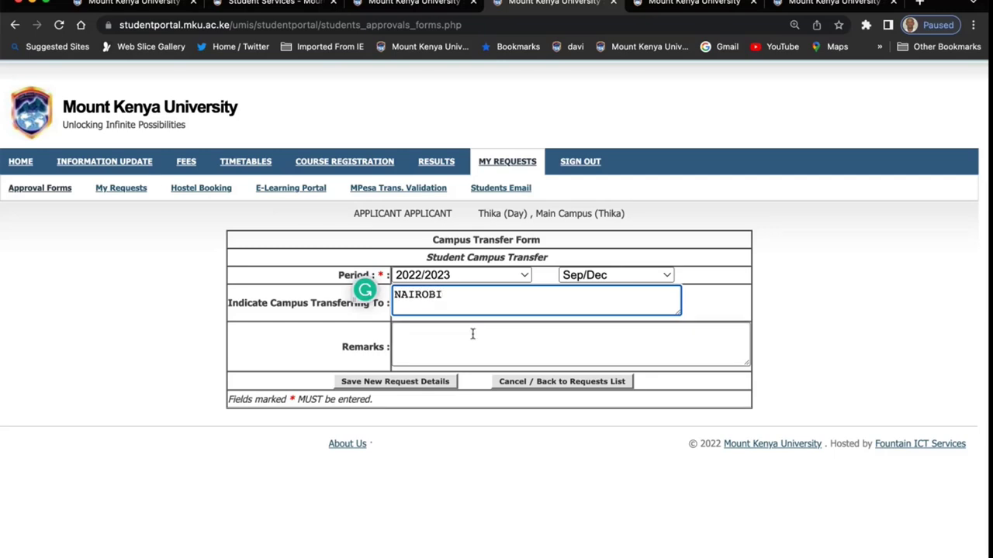
left_click(464, 336)
type("000")
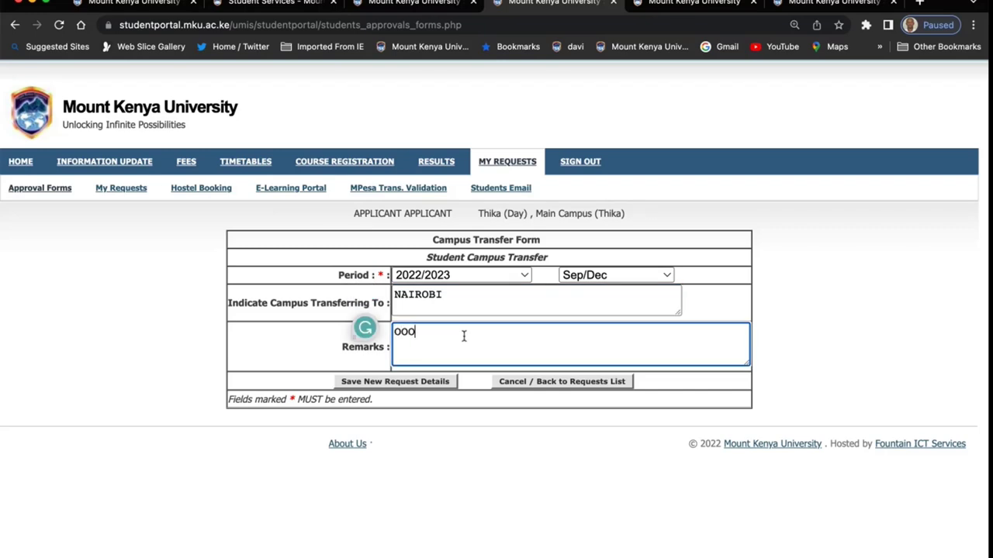
key("BackSpace")
key("BackSpace")
key("BackSpace")
type("0")
left_click(394, 385)
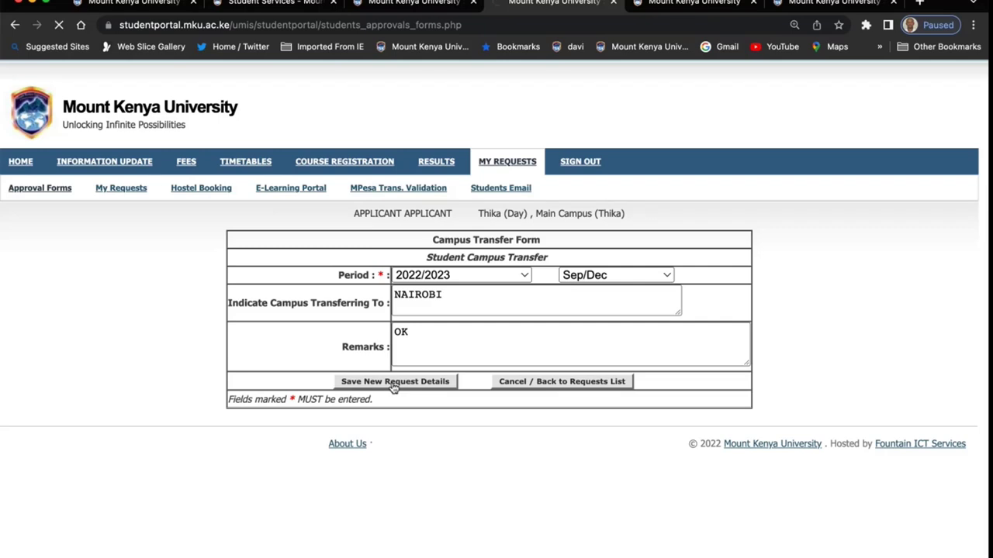
left_click(441, 318)
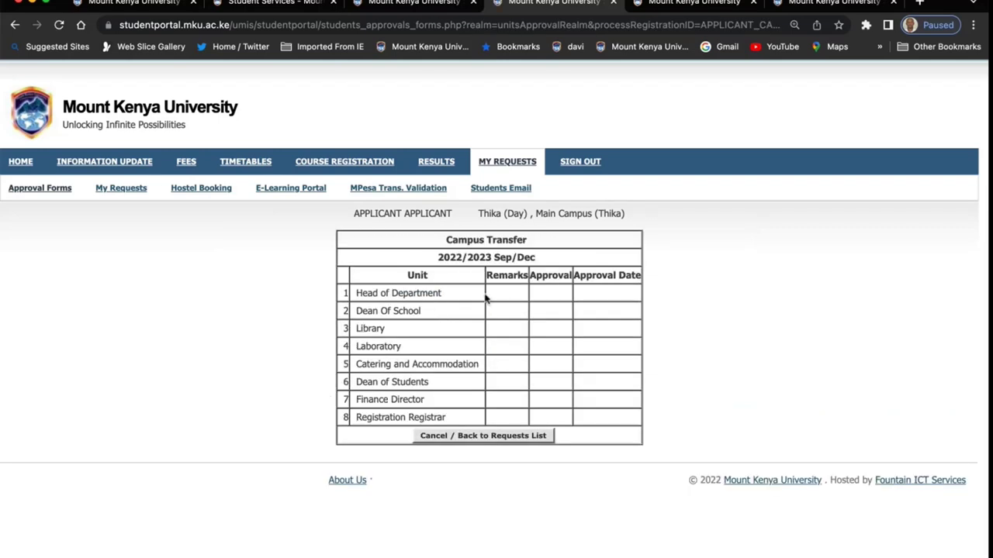
left_click(503, 295)
left_click(207, 193)
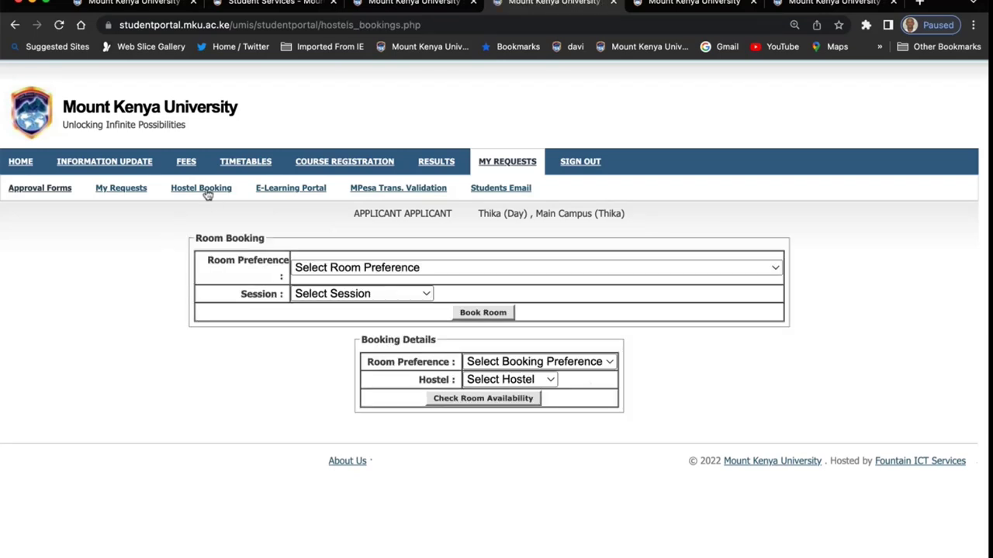
Choose the monthly new block (KSHS 7000) room preference with First Month session and submit.
left_click(379, 268)
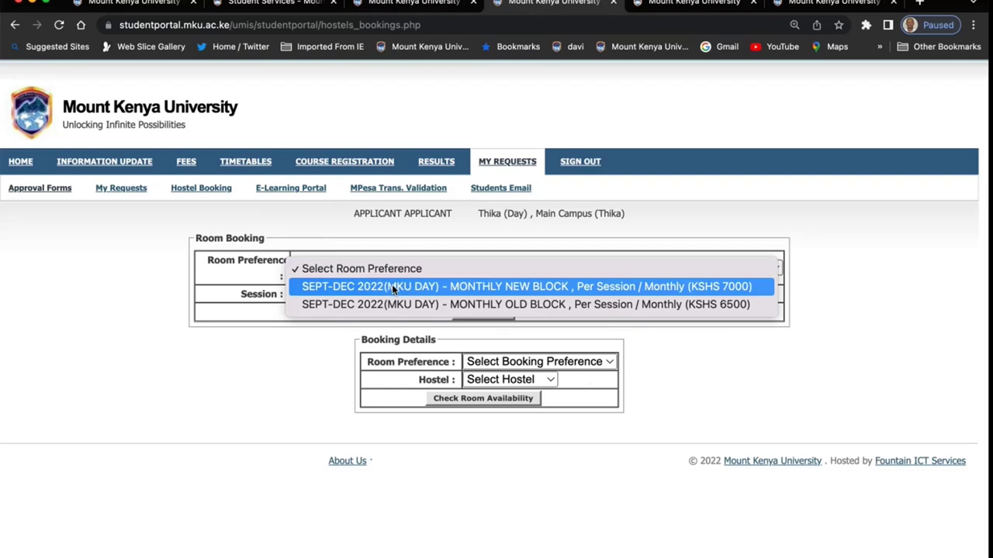
left_click(393, 287)
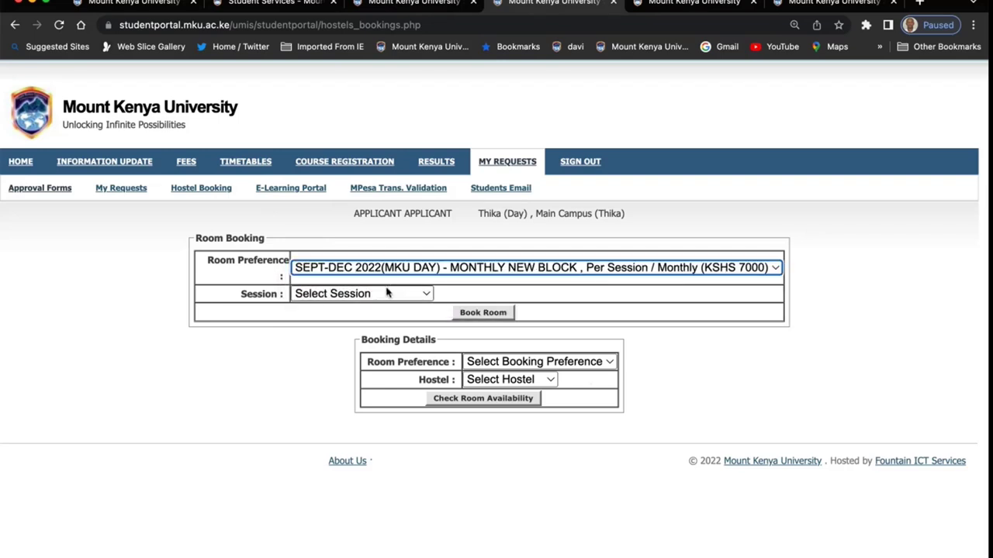
left_click(375, 294)
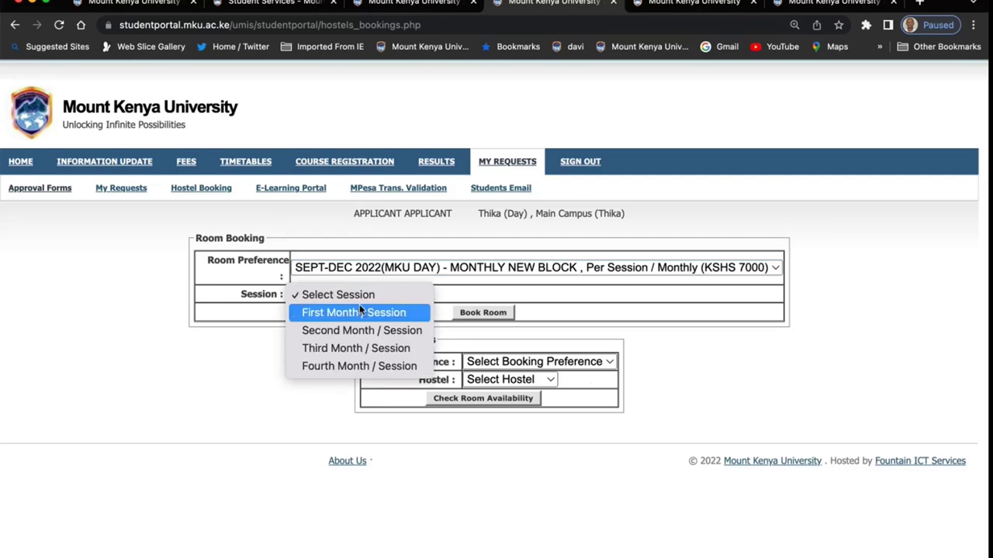
left_click(359, 314)
left_click(483, 316)
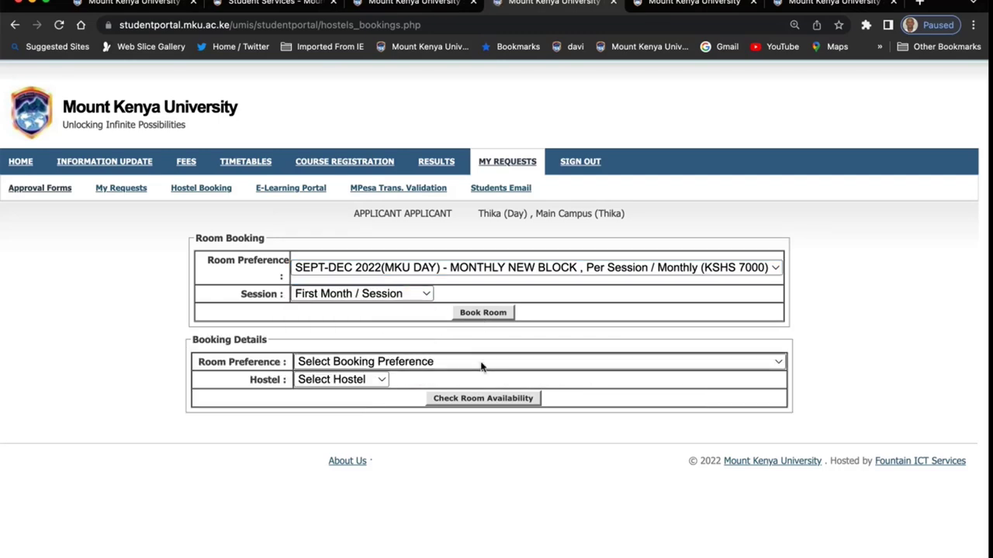
Set booking details to the monthly new block and BATIAN hostel for the availability check.
left_click(480, 363)
left_click(475, 381)
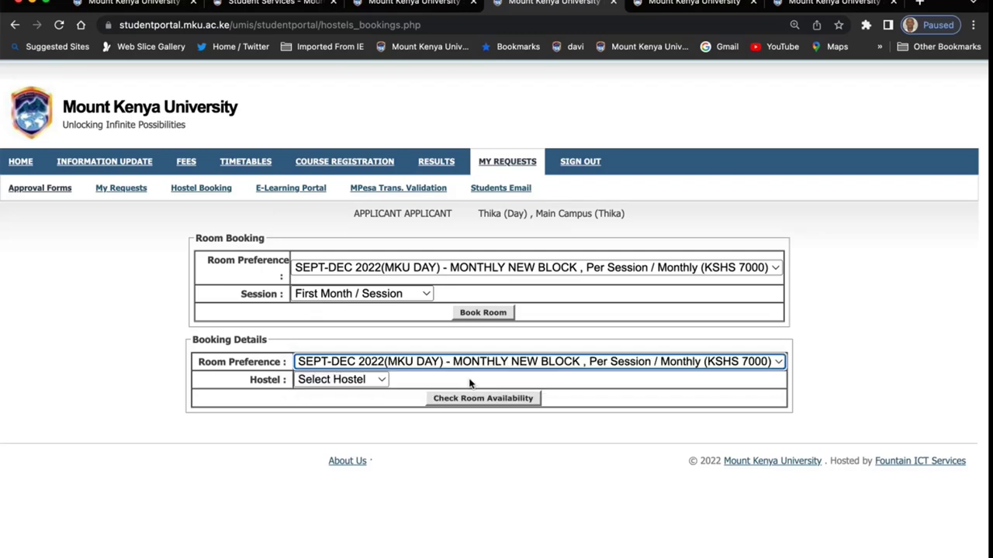
left_click(371, 380)
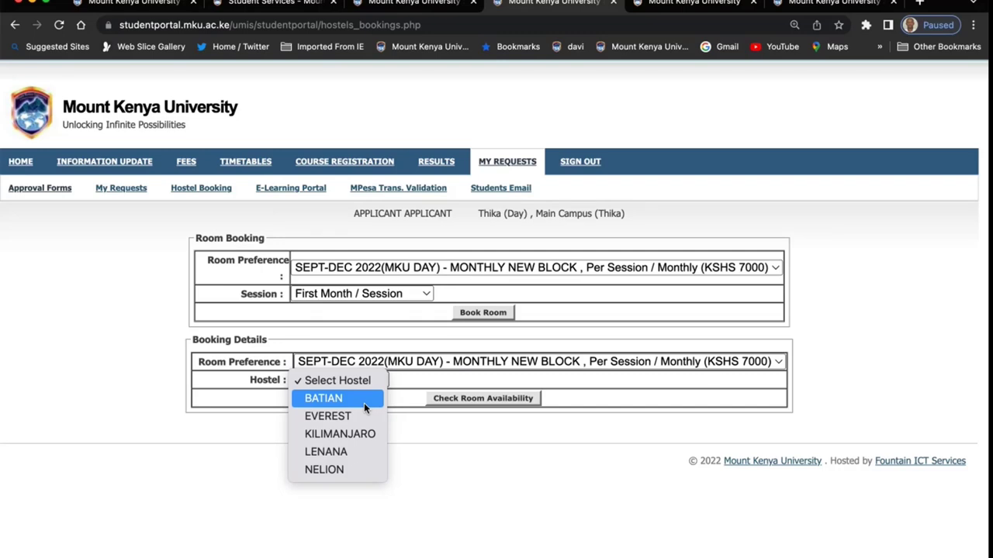
left_click(364, 399)
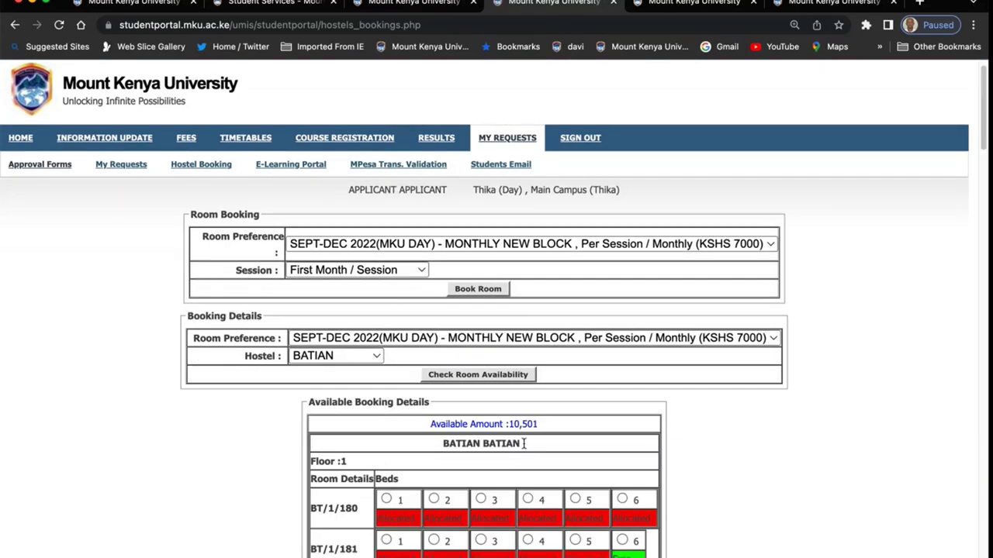
Review BATIAN's room grid and select bed 5 in room BT/1/188.
scroll(520, 442, "down", 6)
scroll(559, 428, "up", 2)
scroll(561, 427, "down", 6)
scroll(574, 292, "down", 1)
scroll(581, 305, "up", 10)
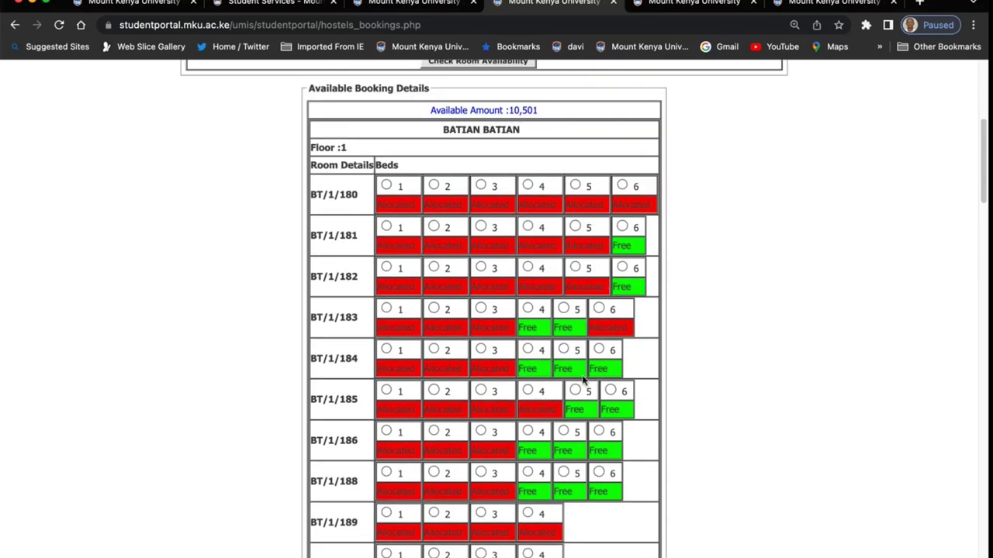
scroll(583, 380, "down", 3)
left_click(563, 326)
Step through the current address, mobile number and next-of-kin name fields of the booking form.
scroll(555, 341, "down", 20)
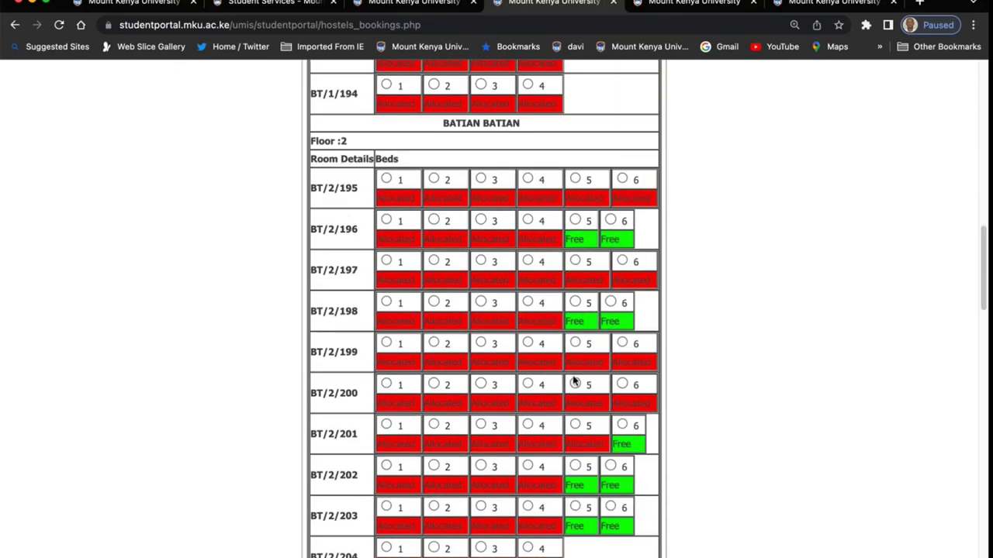
scroll(550, 350, "down", 5)
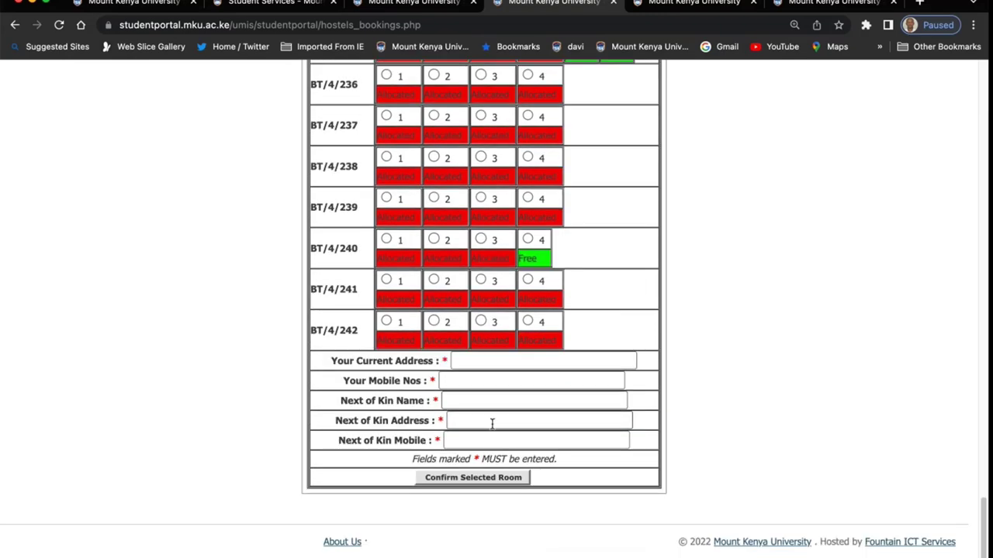
left_click(459, 364)
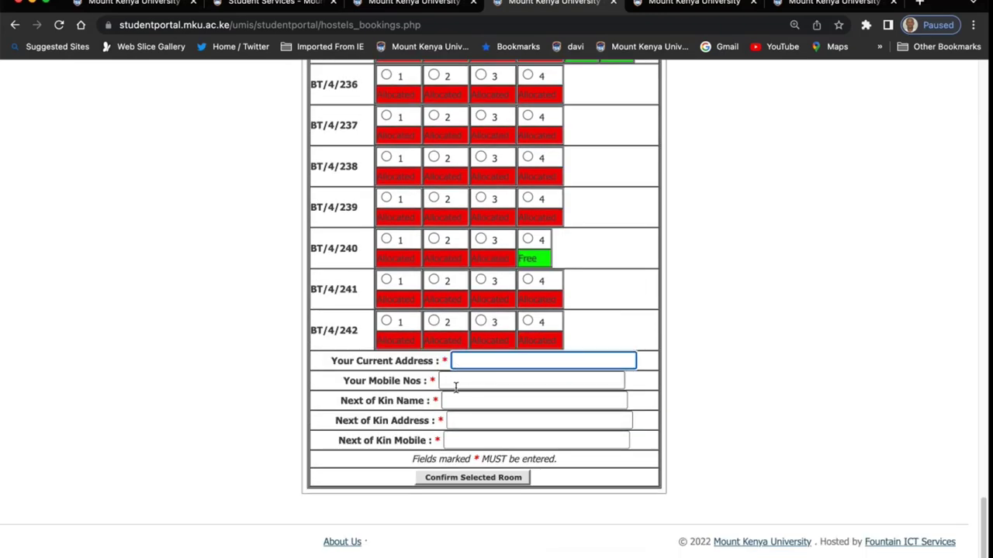
left_click(457, 388)
left_click(457, 398)
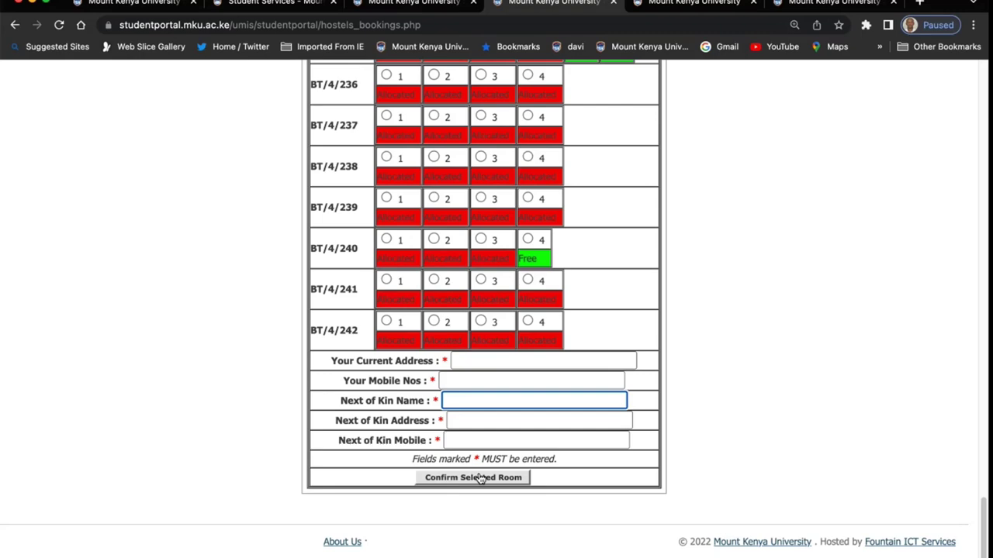
scroll(486, 441, "up", 20)
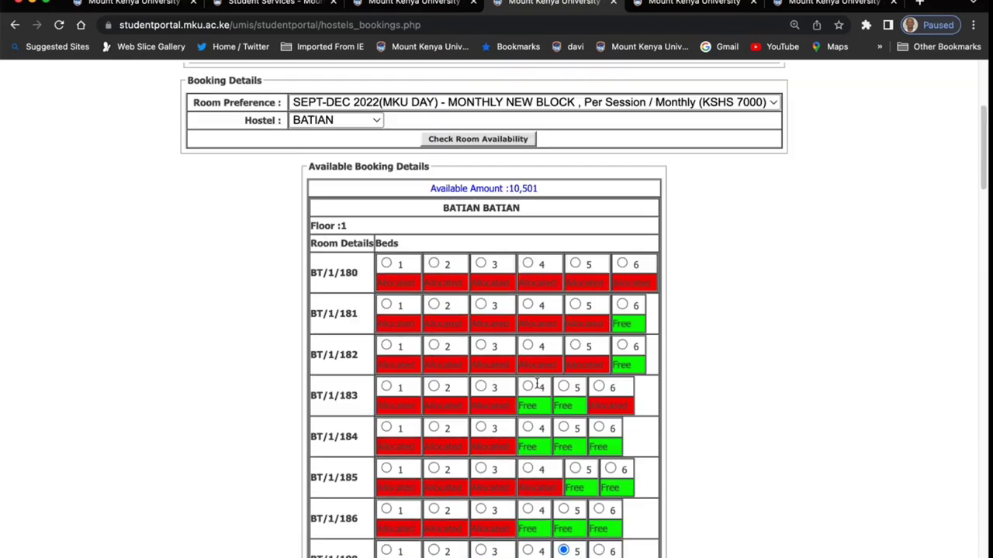
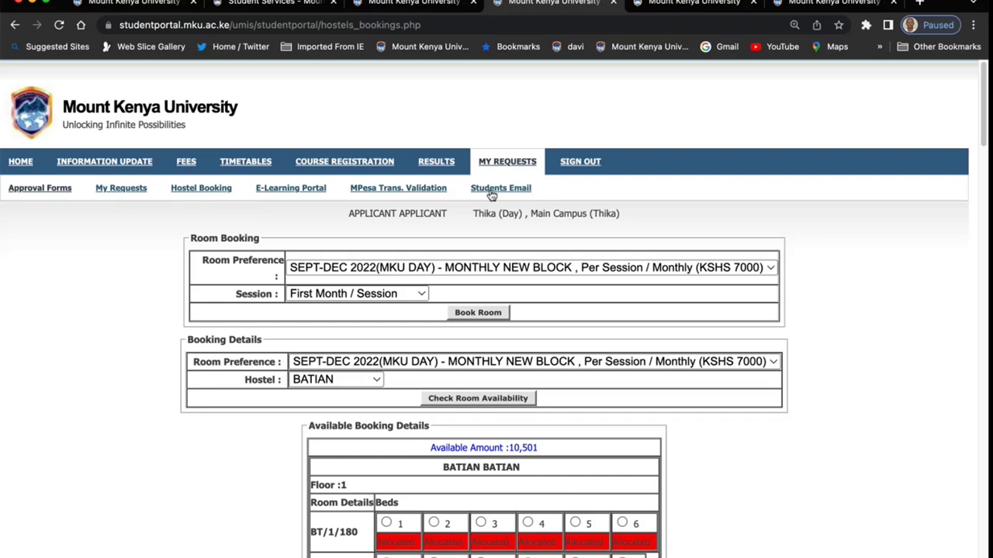
Open the Students Email registration site and sign in with the student registration number.
left_click(509, 192)
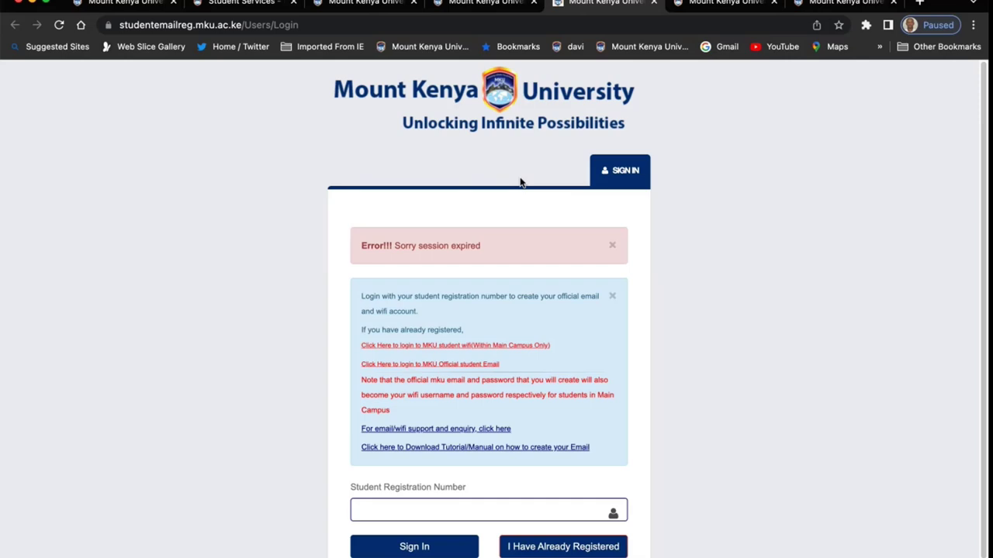
scroll(489, 376, "down", 1)
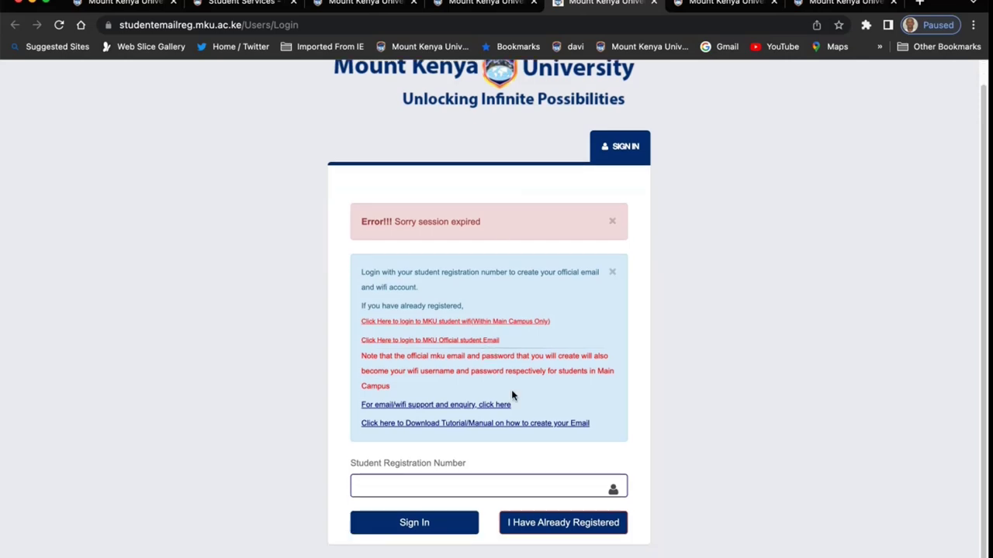
left_click(546, 488)
type("A")
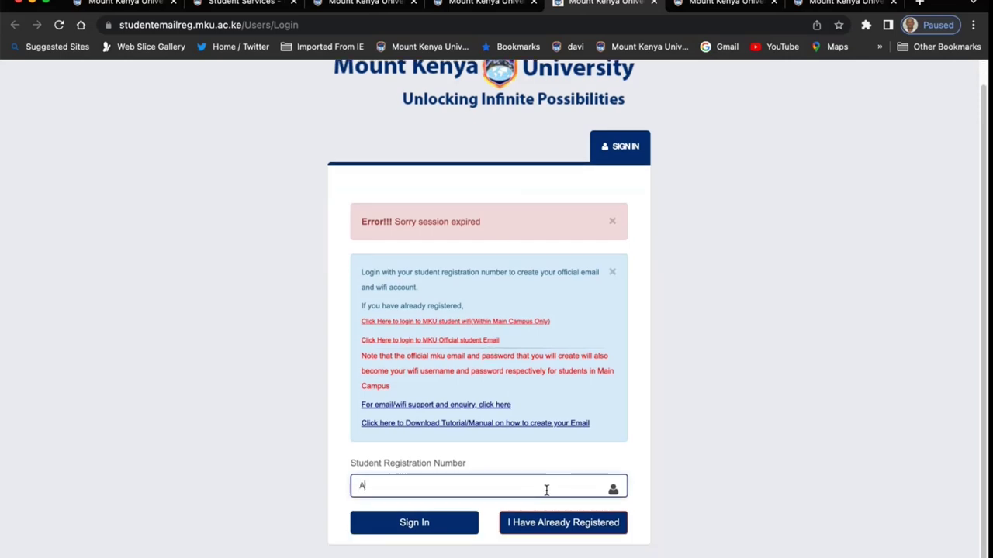
type("PPLICANT2020")
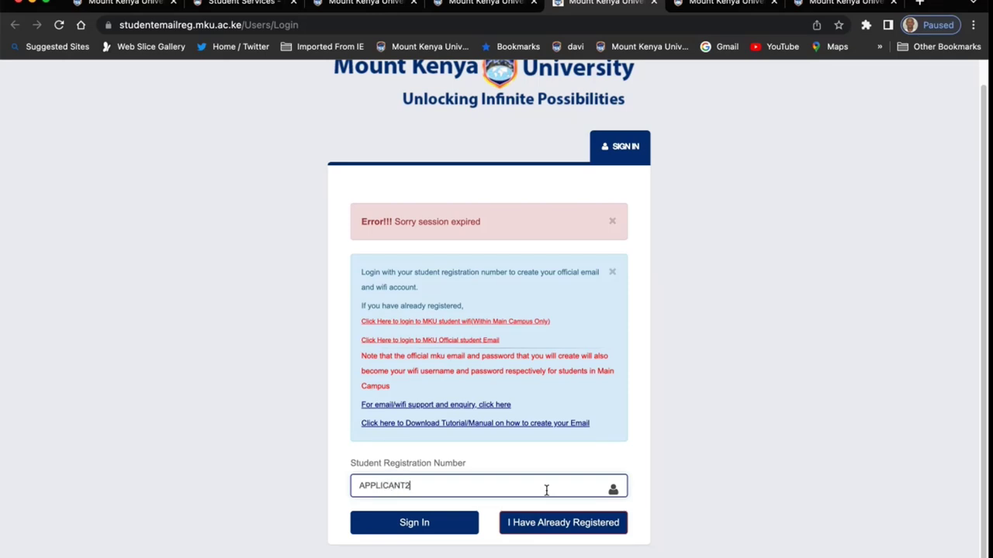
left_click(432, 525)
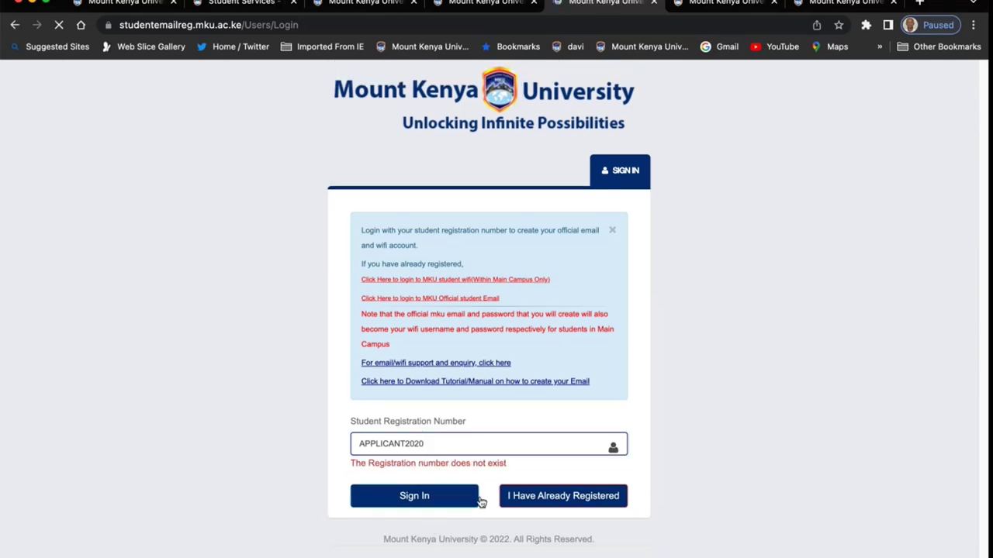
Correct the rejected registration number by trimming its trailing digits and sign in again.
left_click(493, 446)
key("BackSpace")
key("BackSpace")
key("BackSpace")
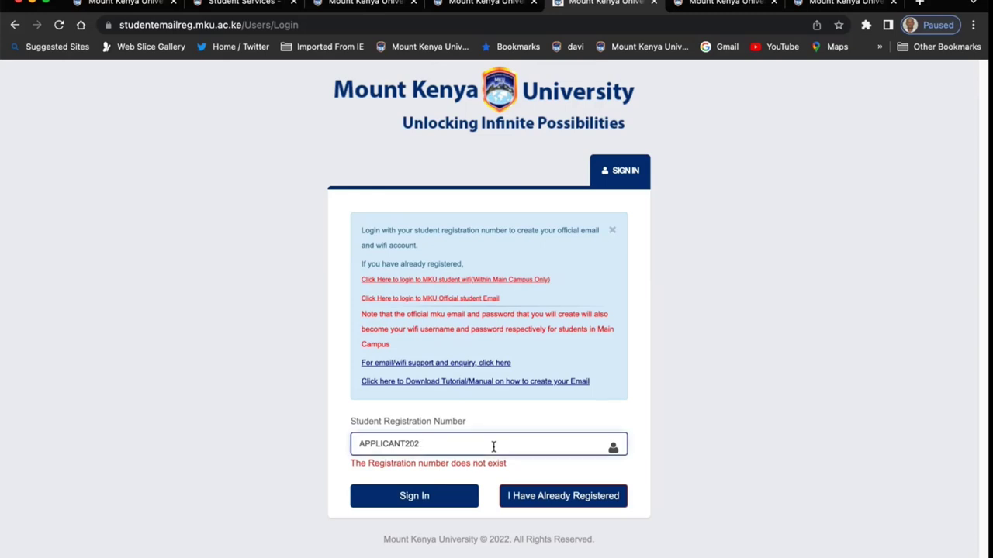
key("BackSpace")
left_click(448, 497)
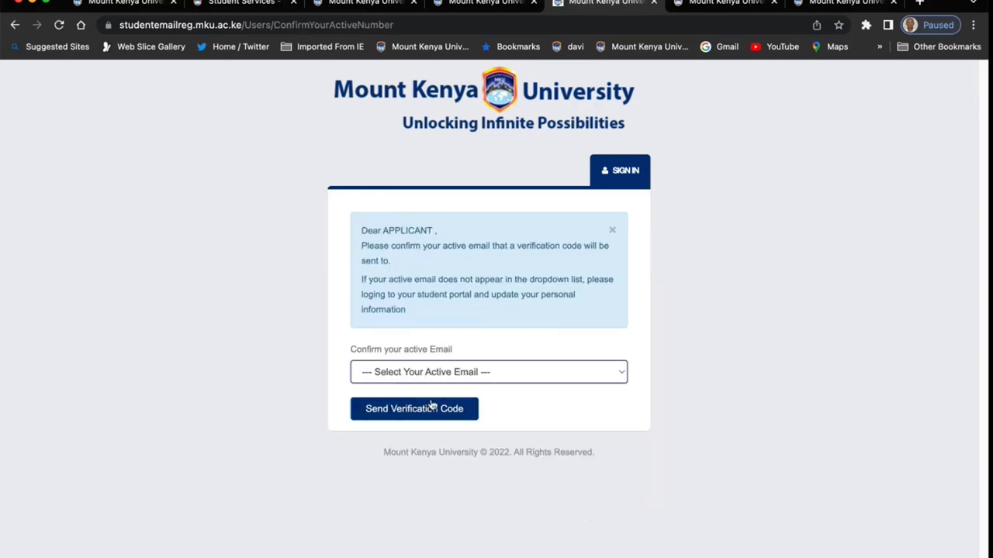
Choose the student's active email address and send the verification code to it.
left_click(454, 373)
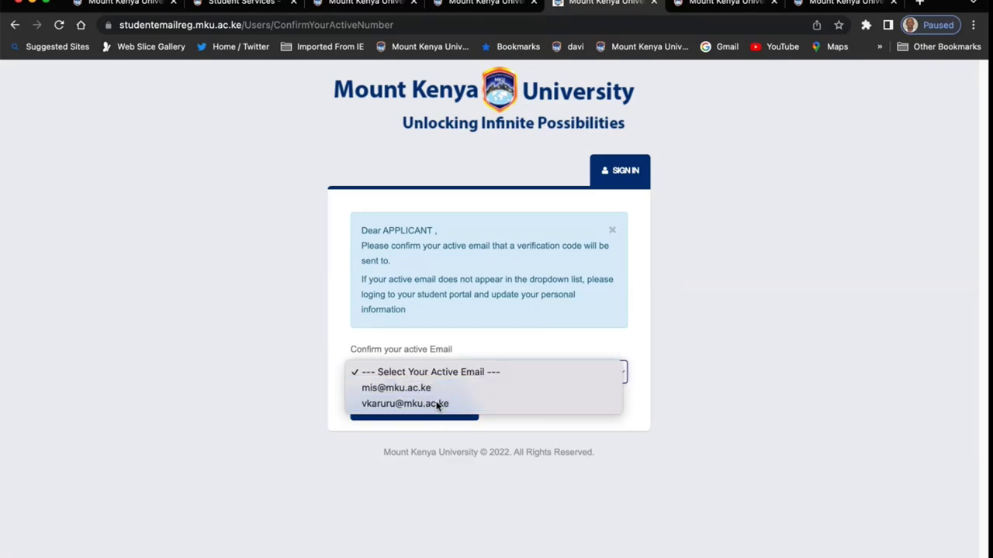
left_click(438, 404)
left_click(429, 409)
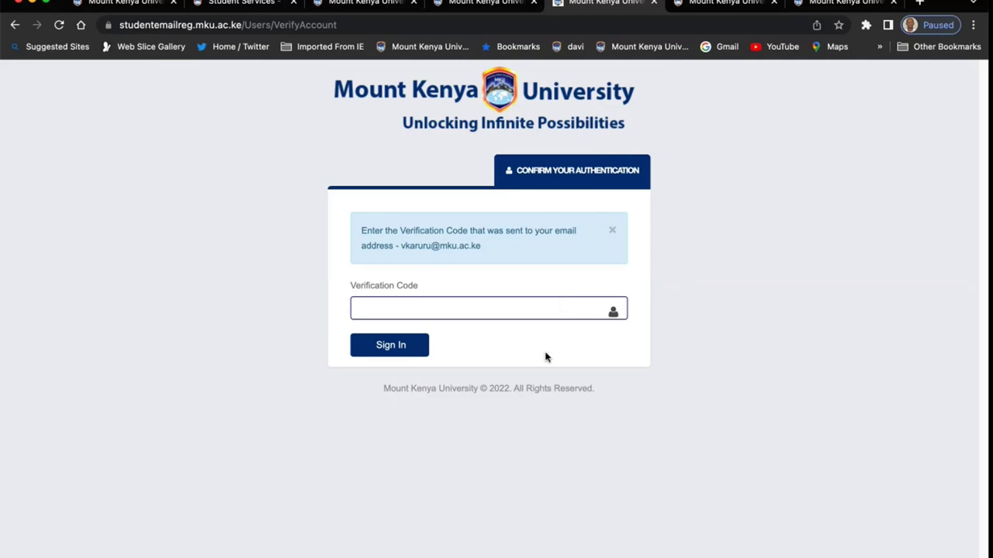
Enter the emailed verification code and sign in.
left_click(411, 312)
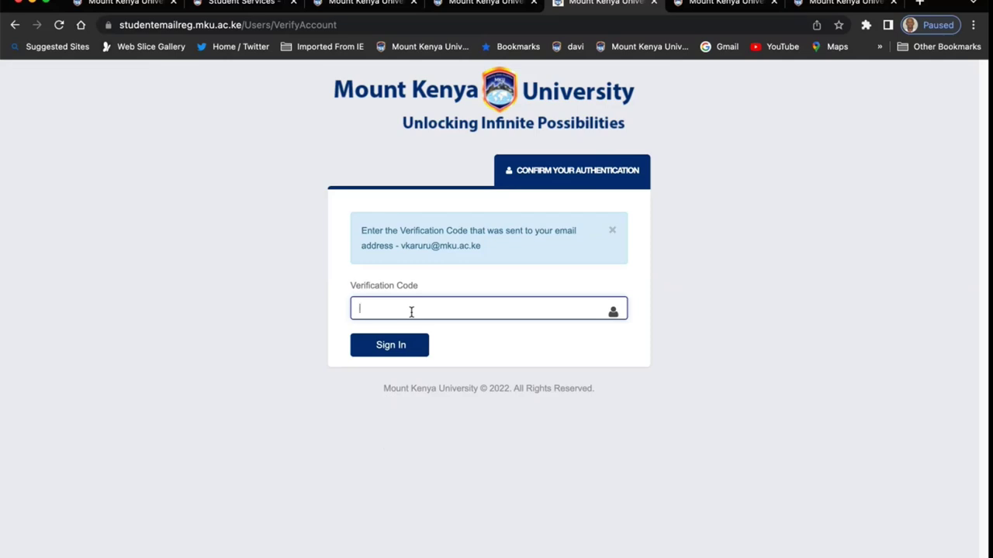
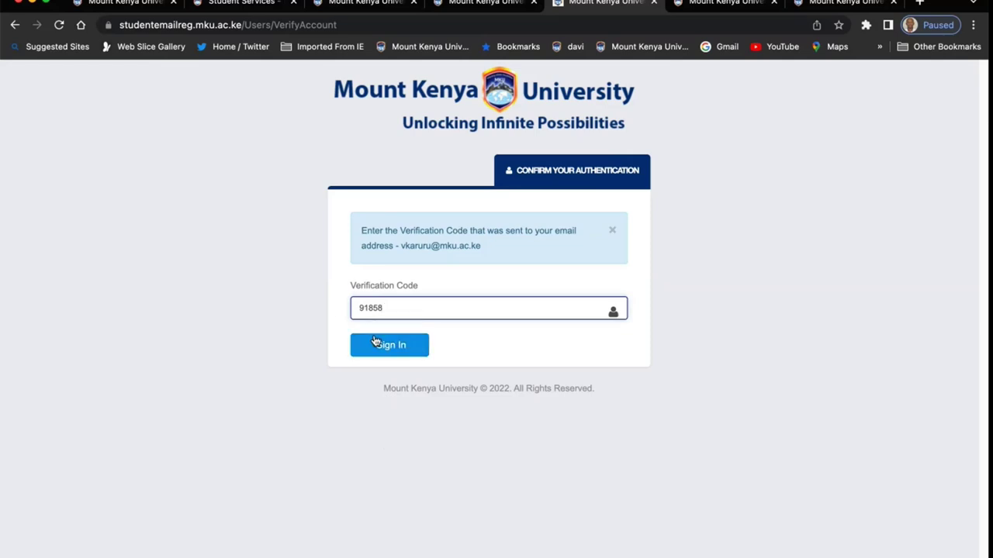
left_click(377, 344)
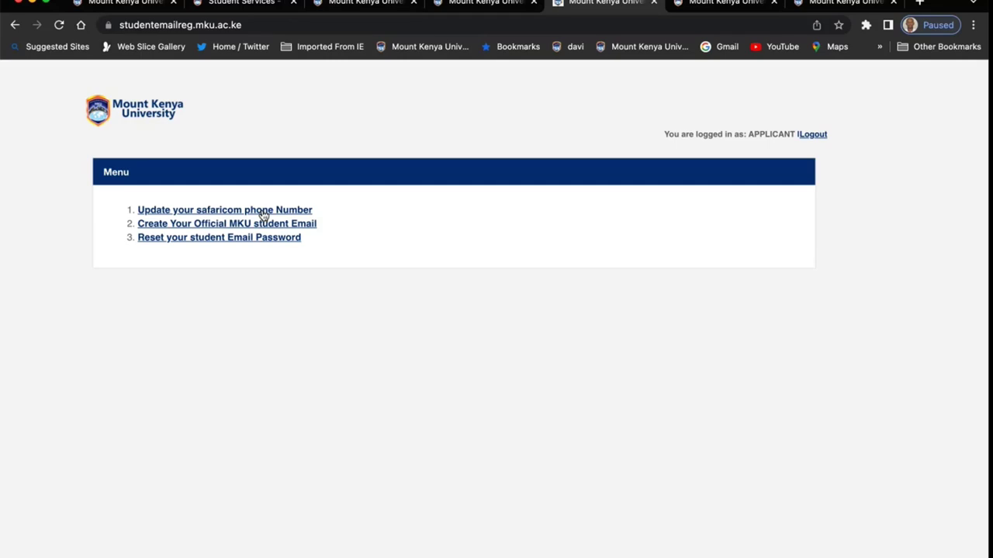
Check the saved Safaricom number, then return home and open the official student email form.
left_click(263, 211)
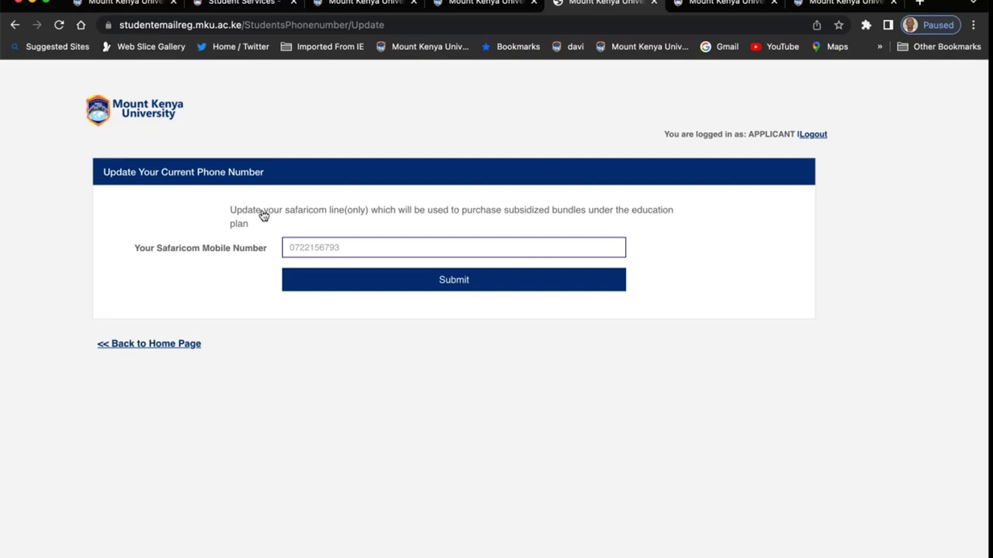
left_click(381, 247)
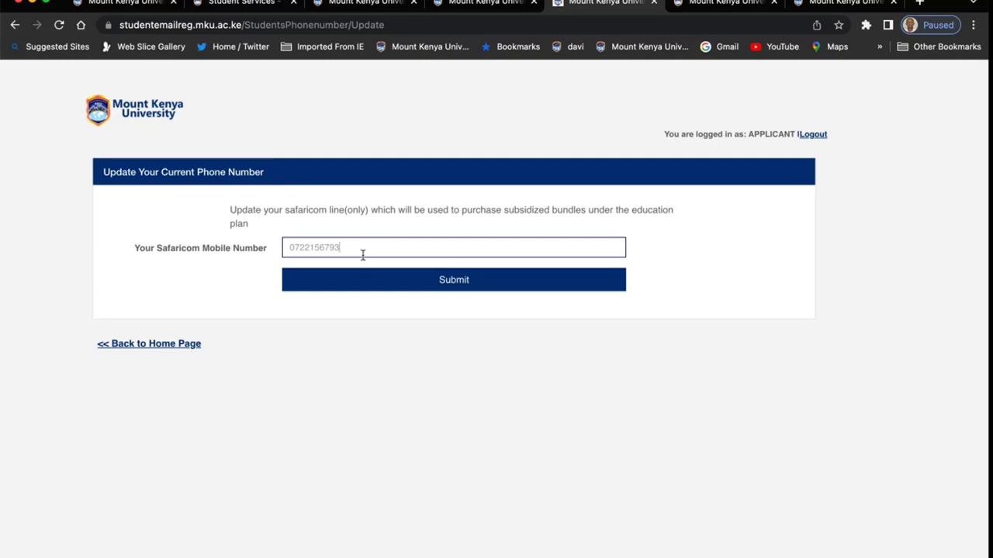
left_click(176, 349)
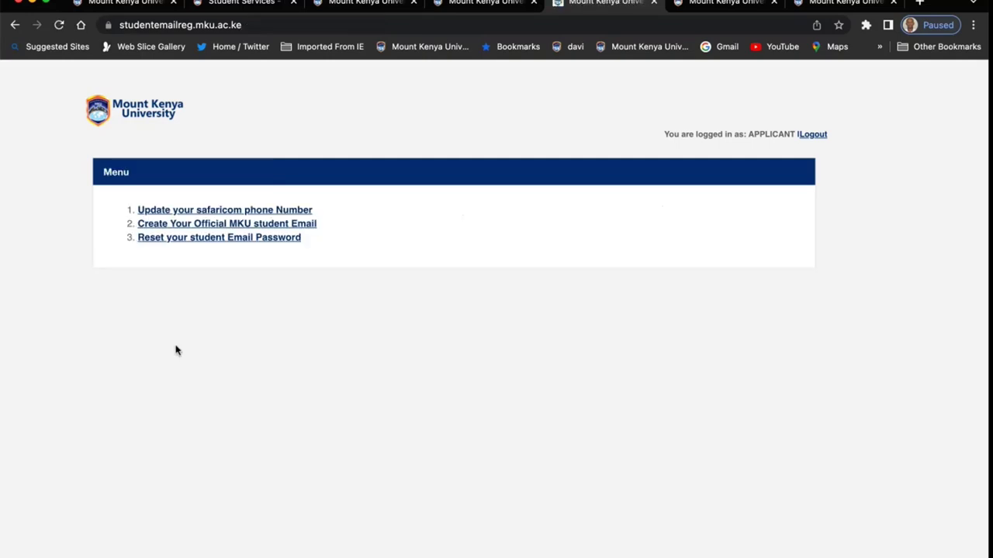
left_click(224, 227)
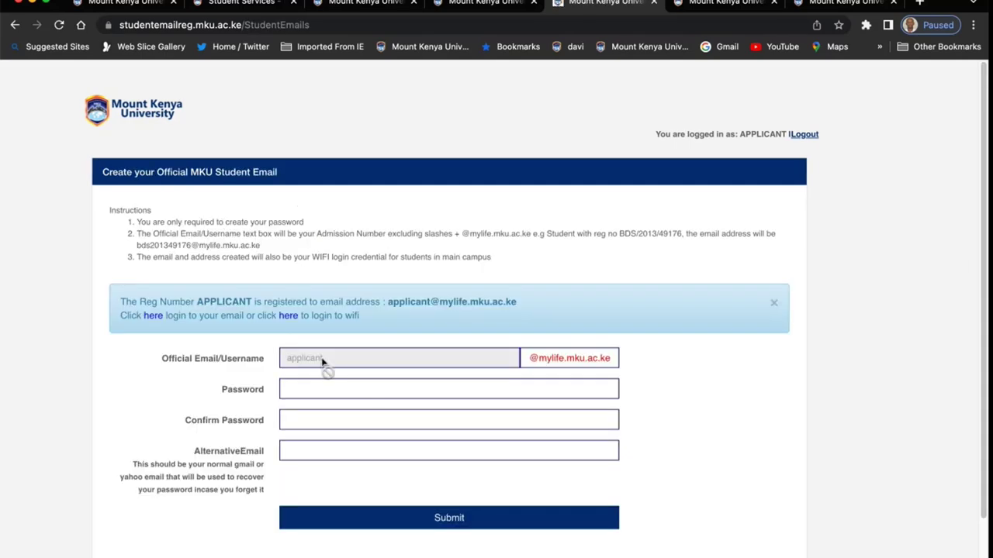
Enter the new email account password and its confirmation.
scroll(377, 370, "down", 1)
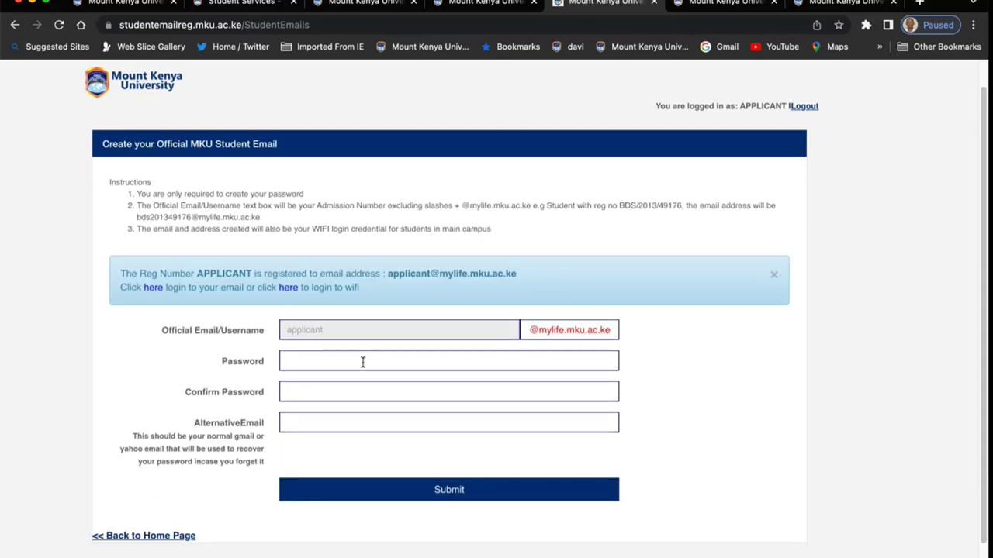
left_click(372, 361)
left_click(355, 391)
Fill in the alternative recovery email and submit the email creation form.
left_click(340, 424)
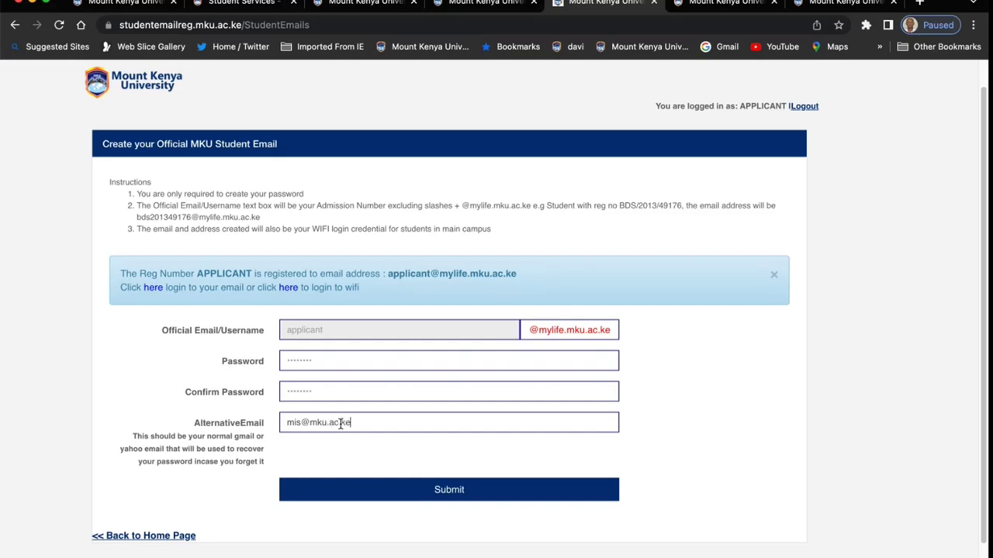
left_click(339, 500)
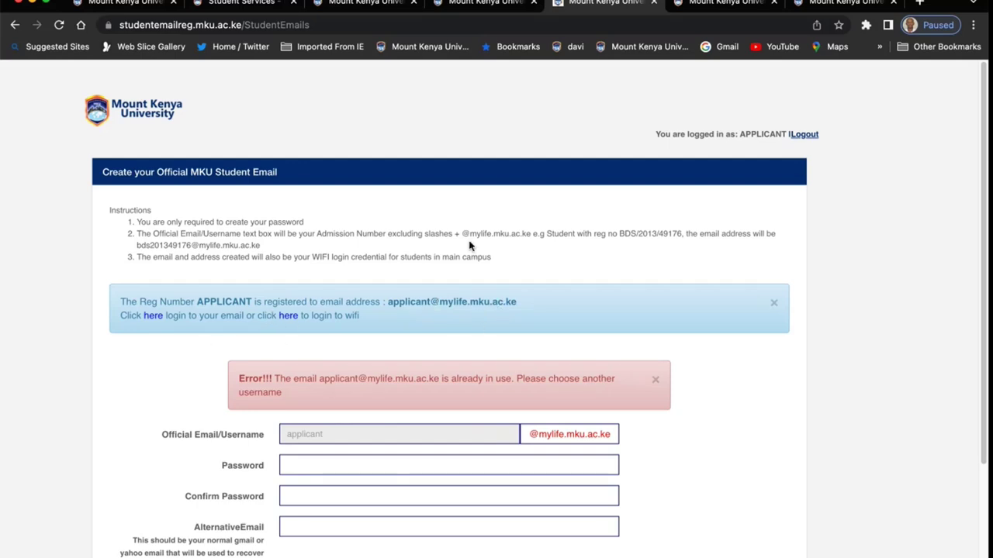
Log out, try the email and wifi support site, and close its unreachable tab.
left_click(801, 134)
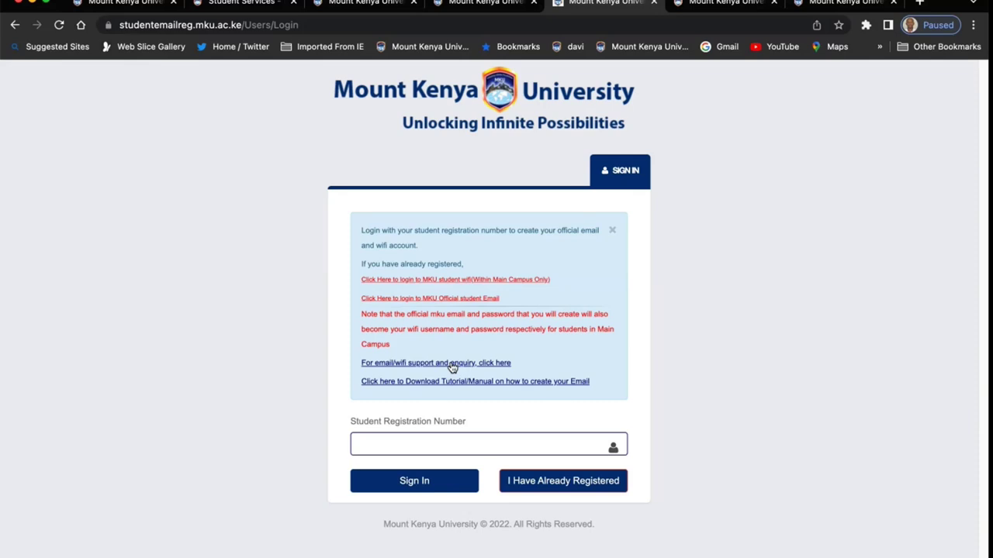
left_click(453, 363)
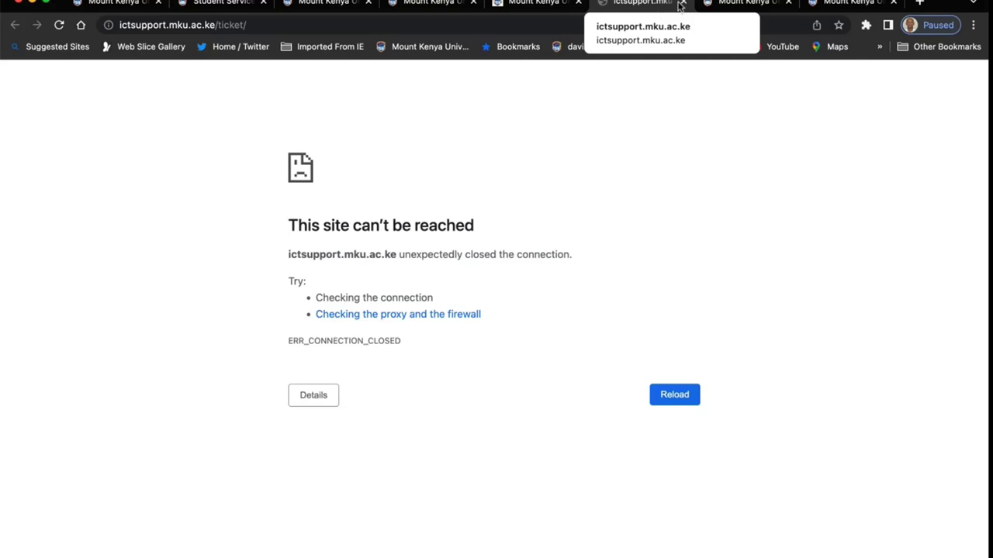
left_click(682, 3)
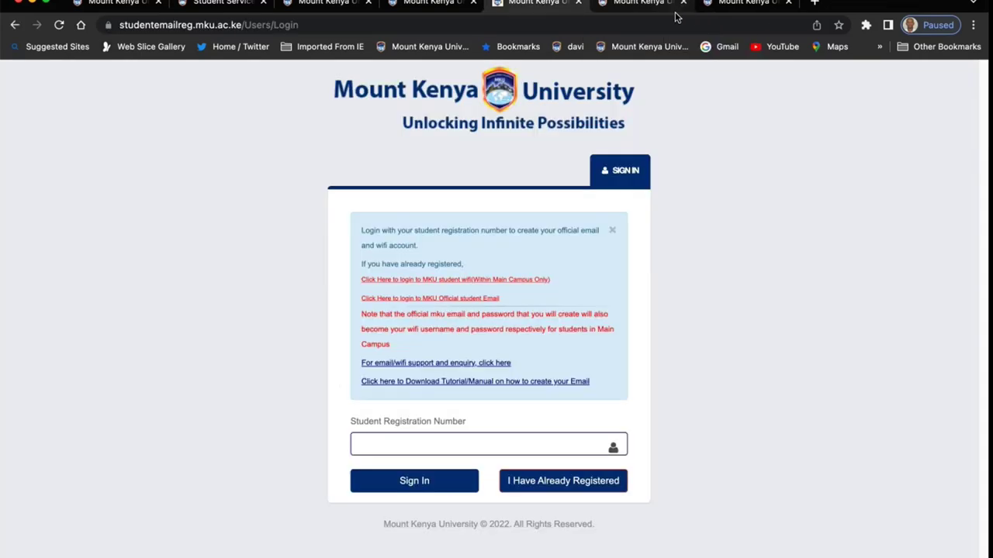
Open Tutorial.pdf and scroll through its four pages.
left_click(429, 382)
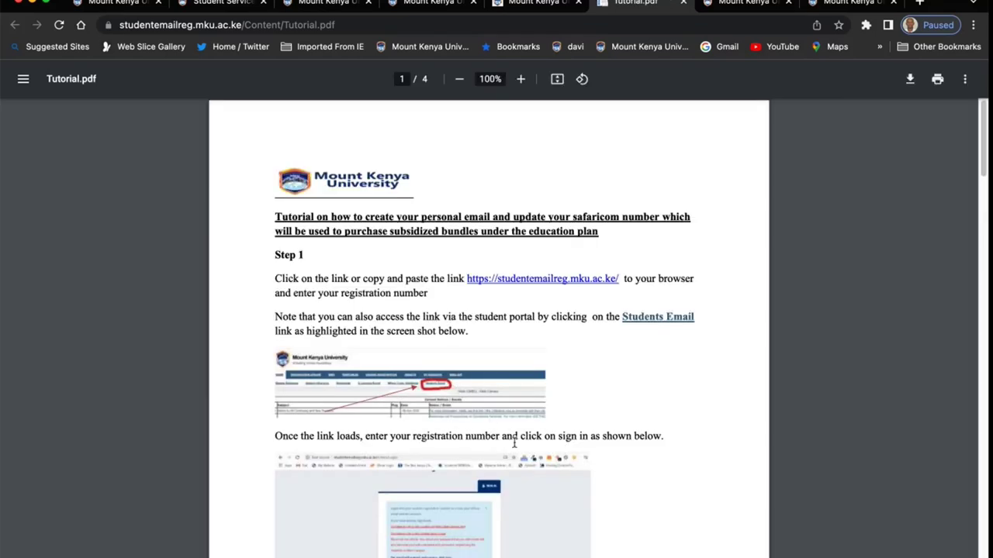
scroll(490, 424, "down", 20)
scroll(522, 434, "down", 3)
scroll(520, 429, "up", 15)
scroll(658, 255, "down", 2)
scroll(658, 255, "up", 2)
Close the tutorial and launch the E-Learning Portal from the student portal.
left_click(682, 4)
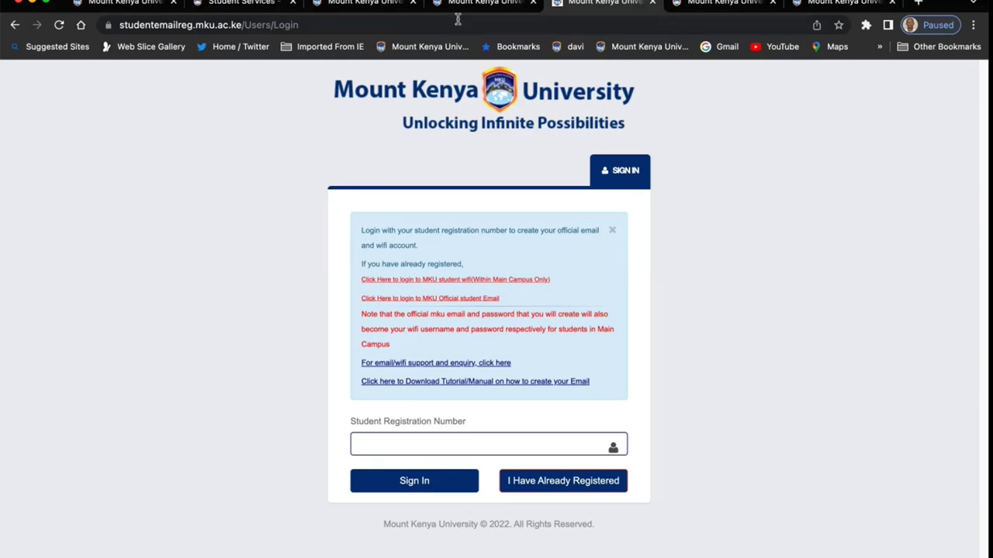
left_click(495, 4)
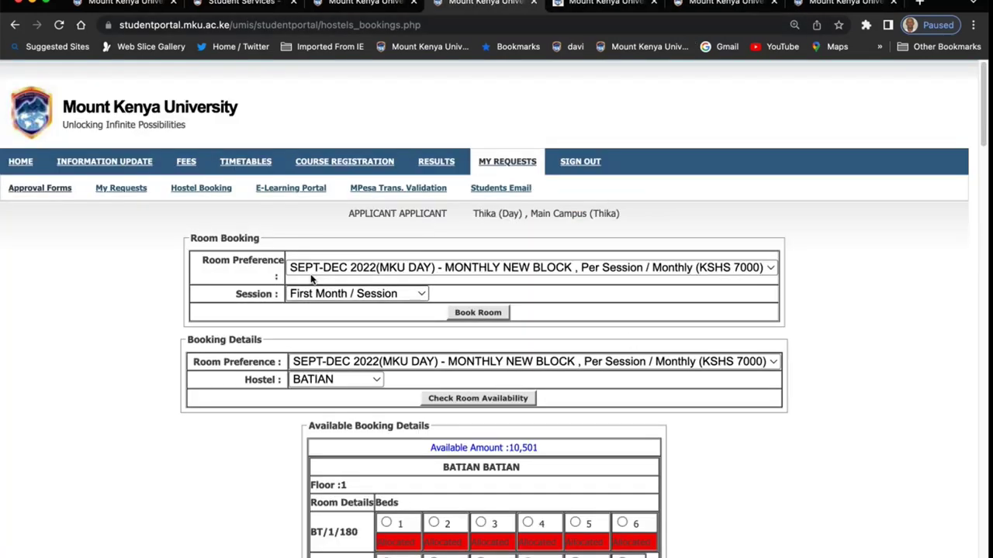
left_click(297, 191)
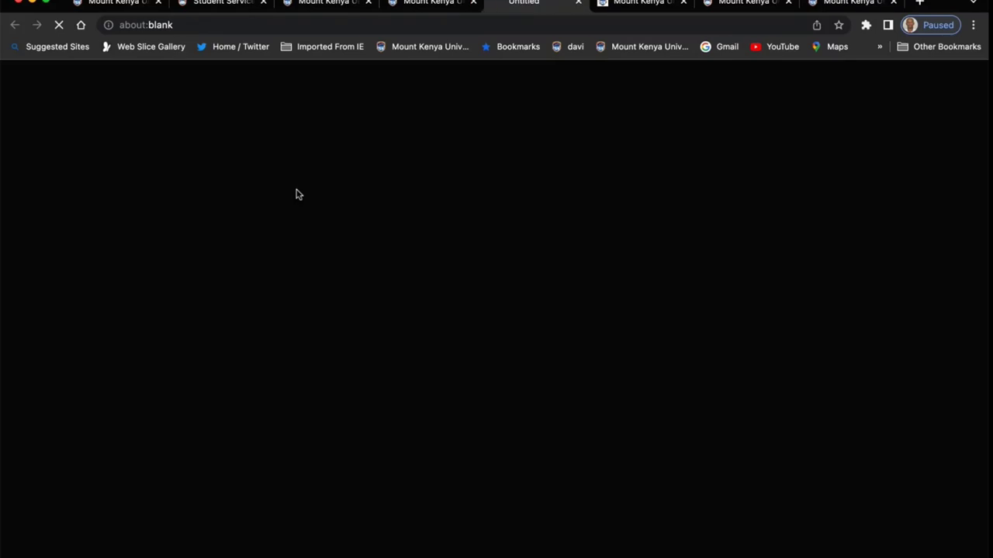
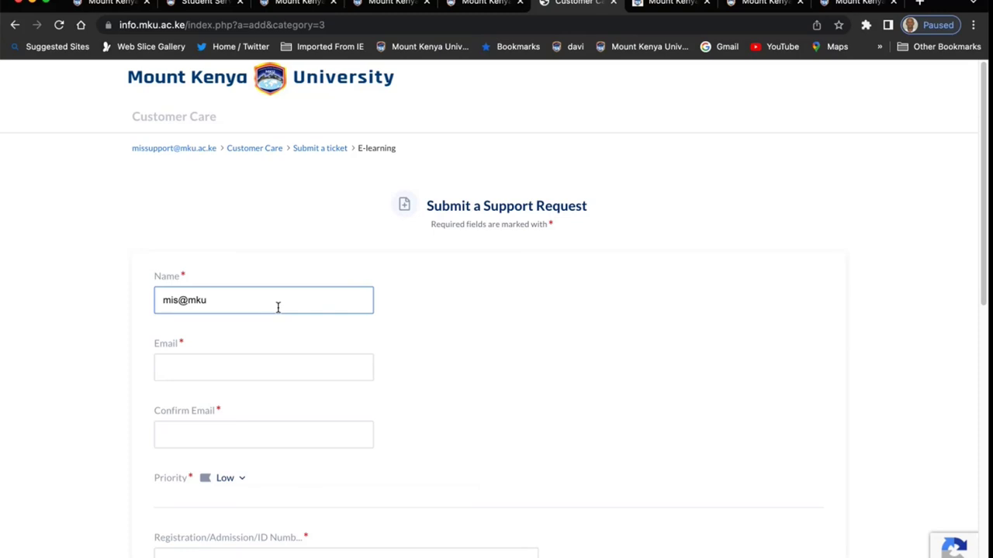
Correct the requester's name, enter their email address, and paste it into Confirm Email.
key("shift+Left")
key("shift+Left")
key("shift+Left")
key("shift+Left")
key("BackSpace")
type("JOhns")
key("BackSpace")
key("BackSpace")
key("BackSpace")
key("BackSpace")
type("John")
left_click(276, 363)
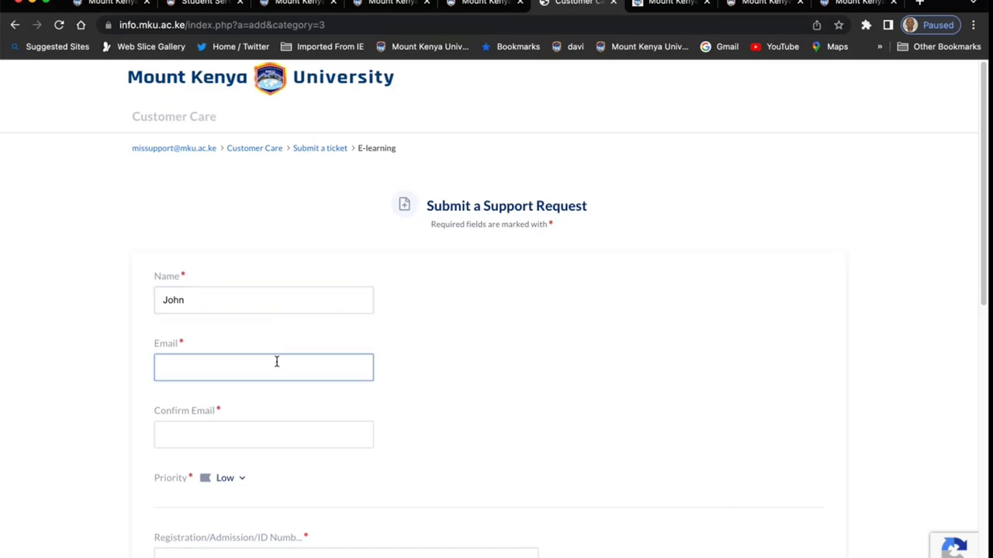
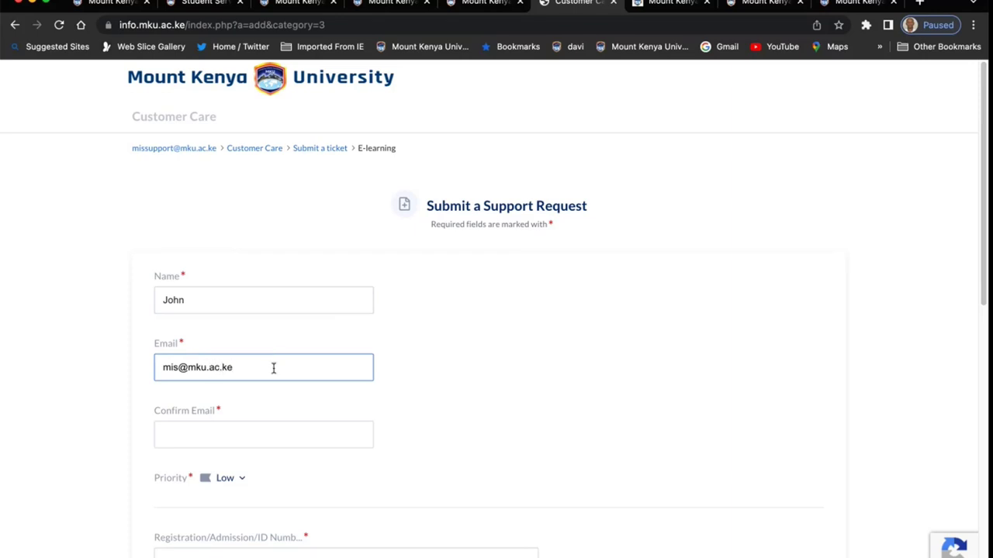
key("super+a")
key("super+c")
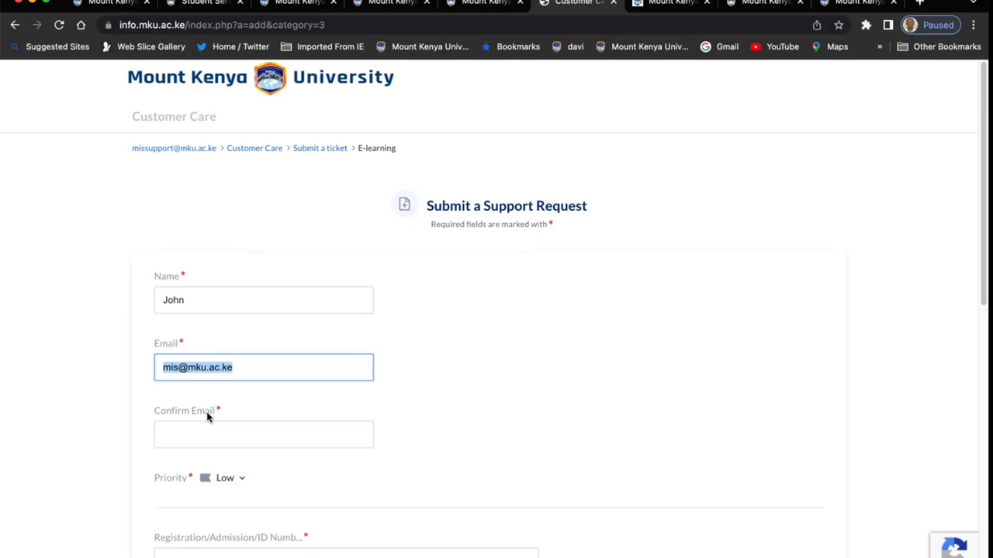
left_click(207, 434)
key("super+v")
Fill in the applicant ID, subject 'Login' and message 'Not able to login'.
scroll(259, 430, "down", 4)
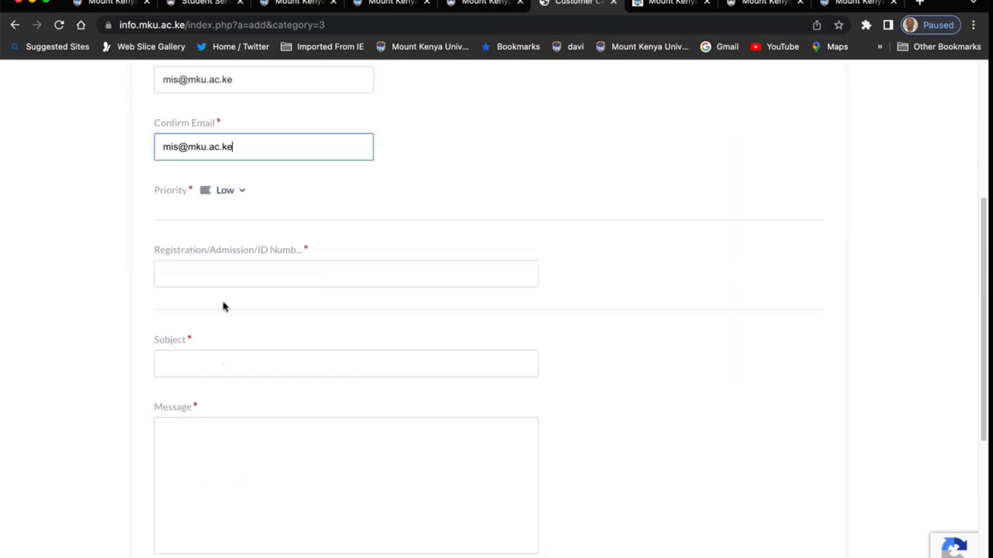
left_click(214, 279)
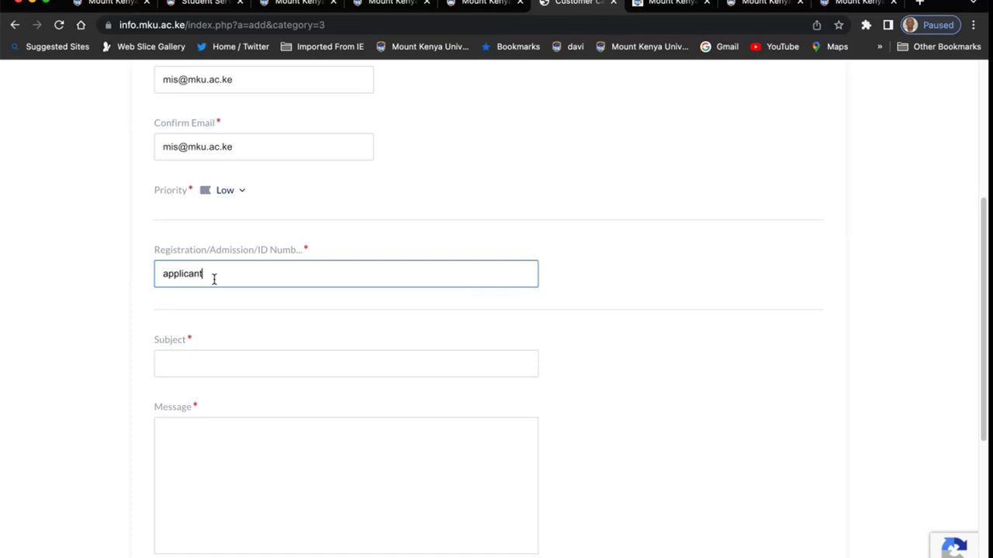
left_click(304, 366)
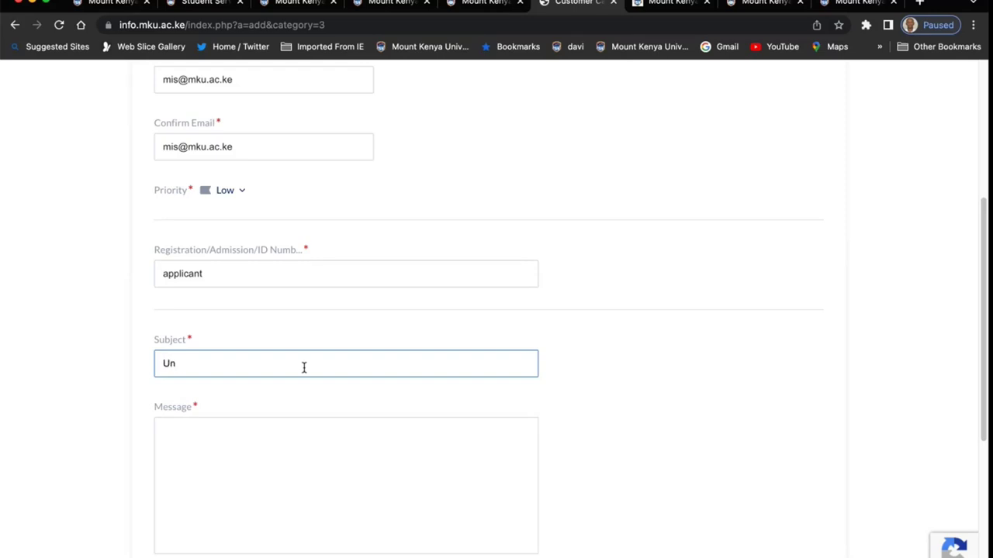
type("Login")
left_click(277, 445)
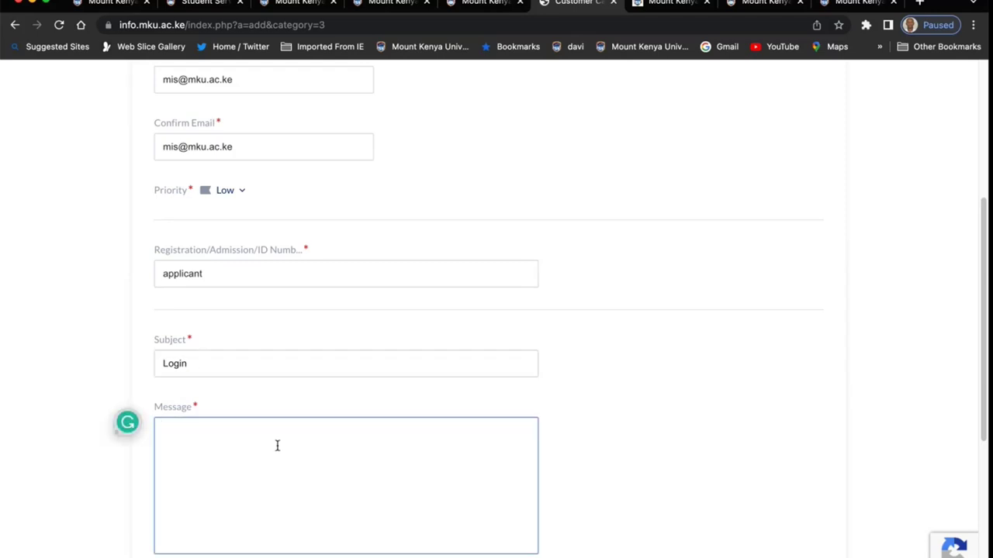
type("Not able to login")
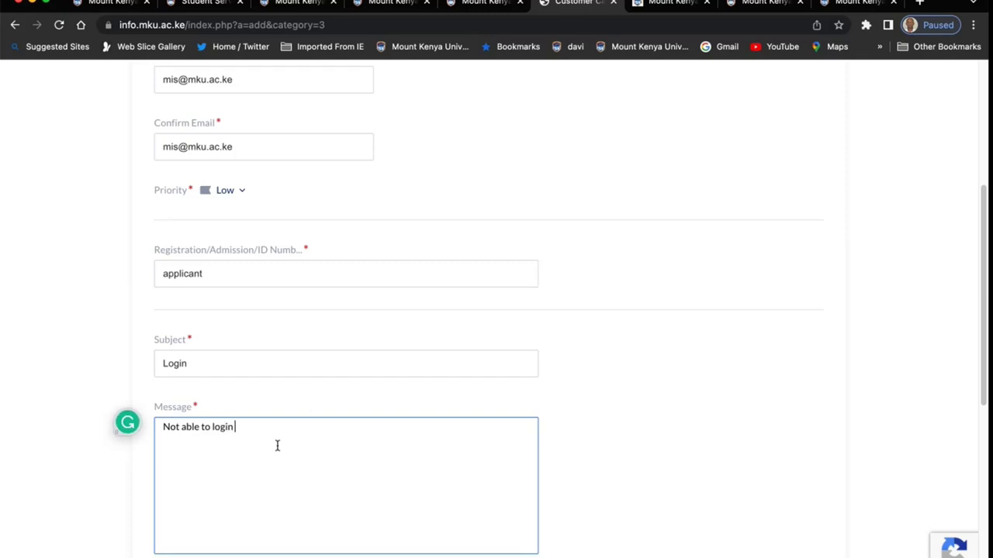
Open the file picker in the ticket's Attachments section.
scroll(279, 416, "down", 5)
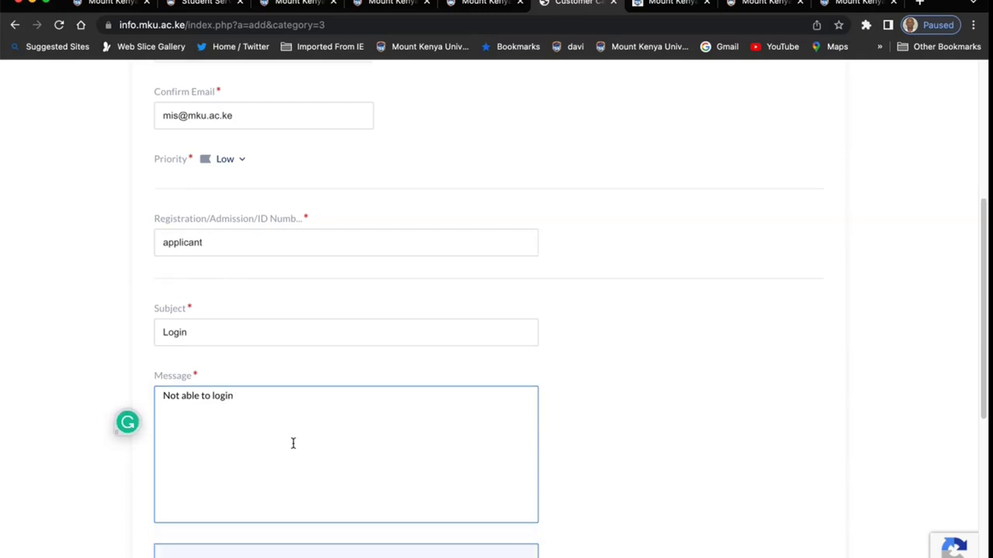
scroll(272, 460, "down", 8)
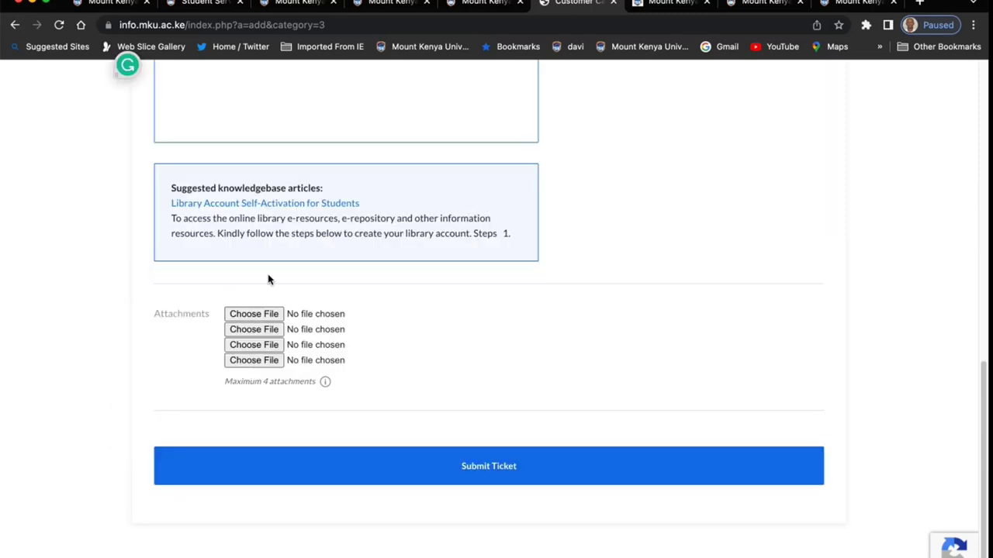
left_click(280, 319)
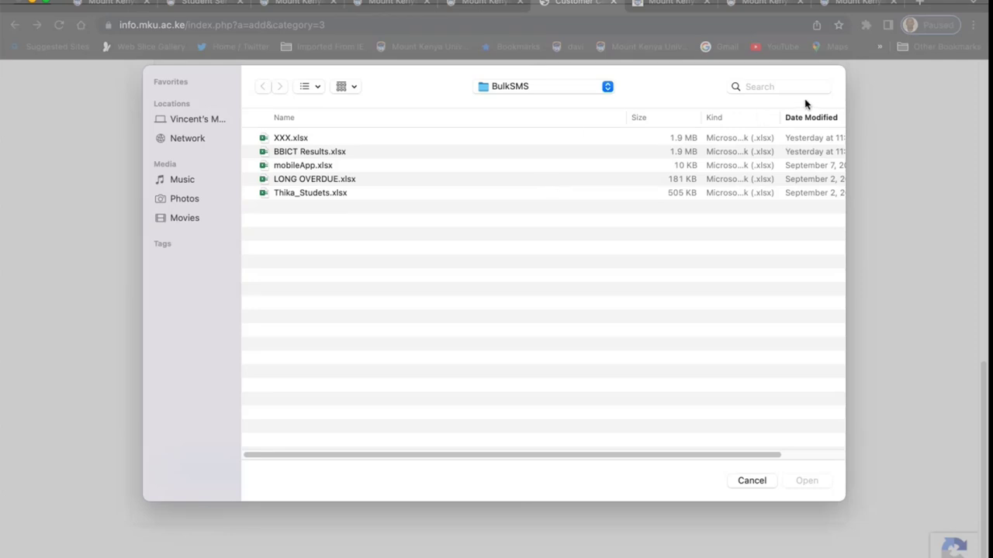
Submit the Login ticket without an attachment, review its details, then return to Elearning Portals.
left_click(743, 481)
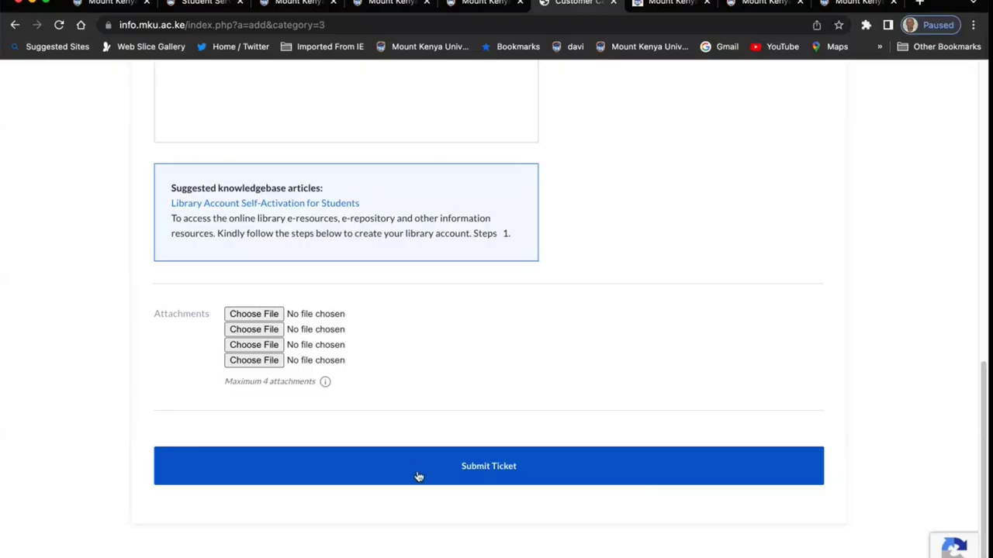
left_click(417, 475)
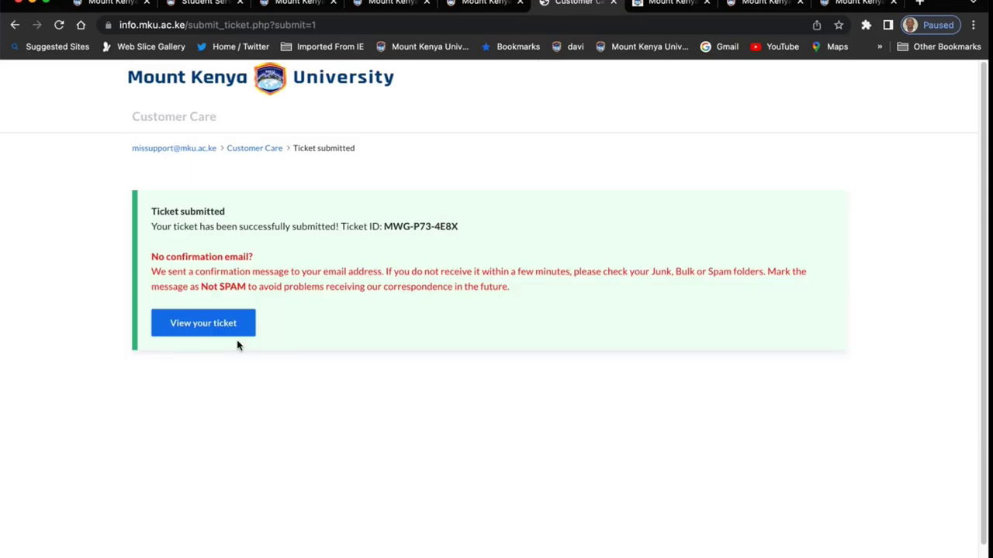
left_click(214, 334)
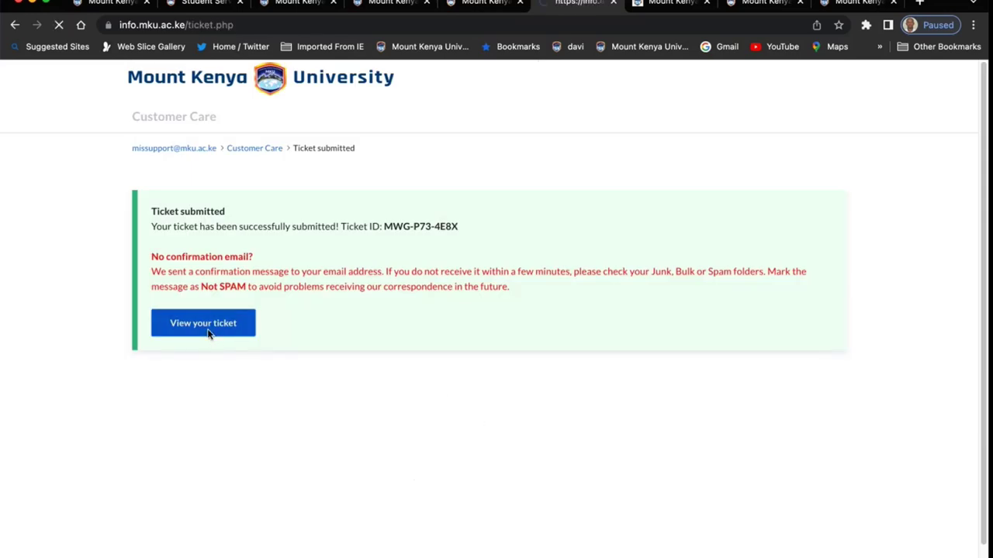
scroll(330, 417, "down", 3)
scroll(334, 372, "up", 3)
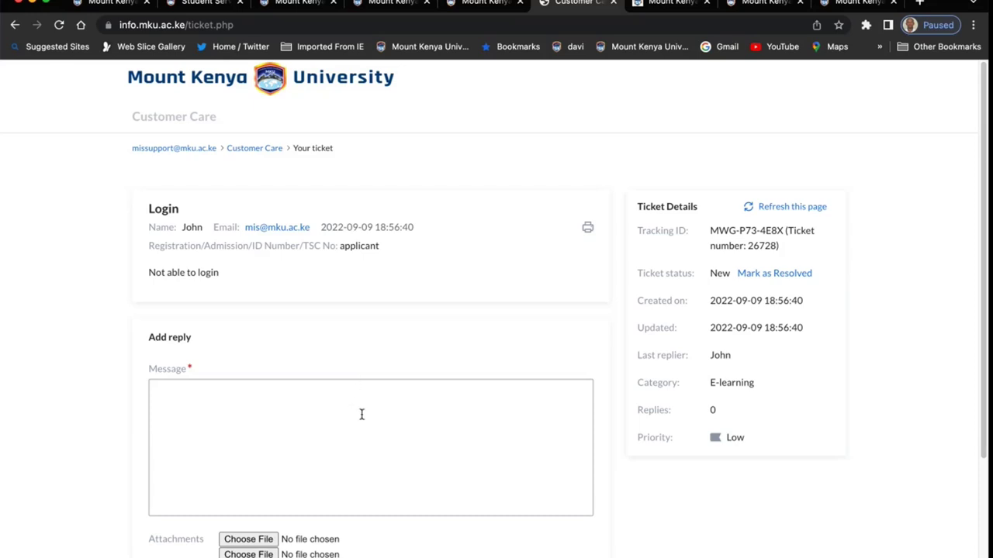
scroll(441, 387, "down", 3)
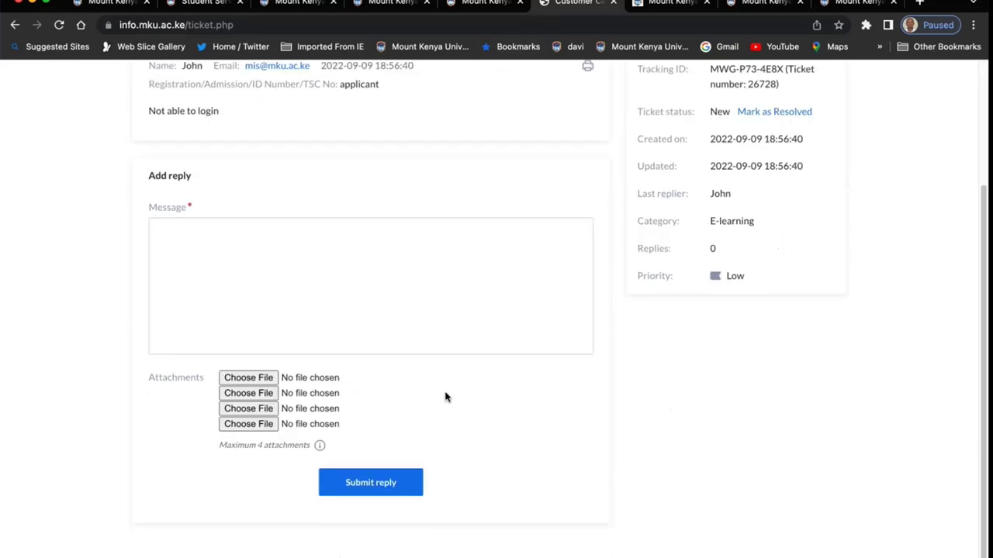
scroll(445, 399, "up", 3)
left_click(482, 4)
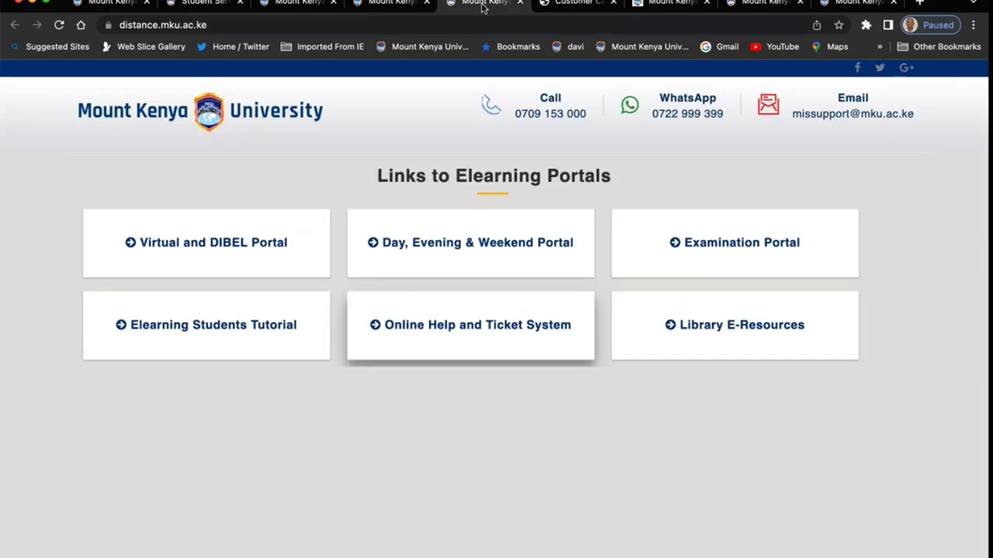
From the Students Online Portal, open the GTCO payment portal via MPesa Trans. Validation.
left_click(570, 7)
left_click(477, 4)
left_click(396, 5)
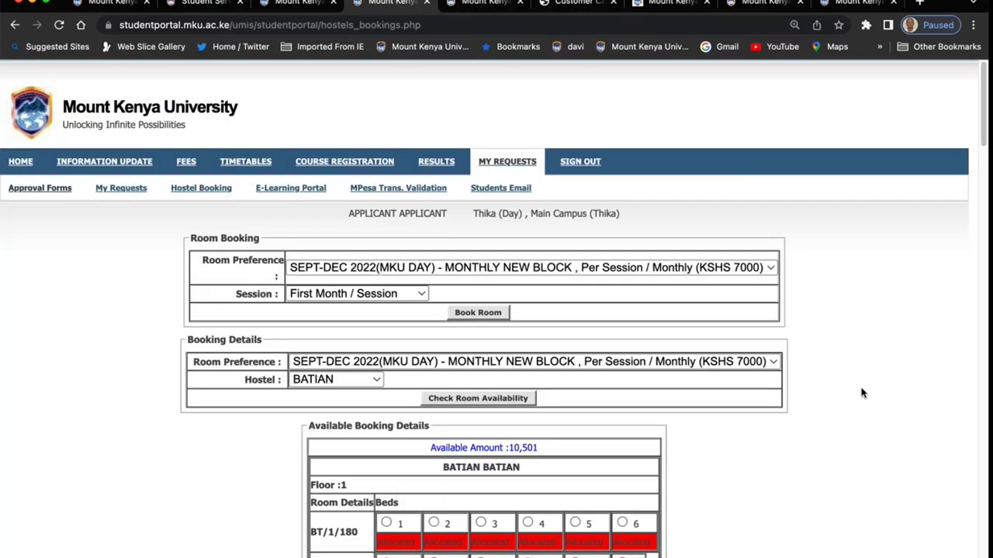
left_click(386, 192)
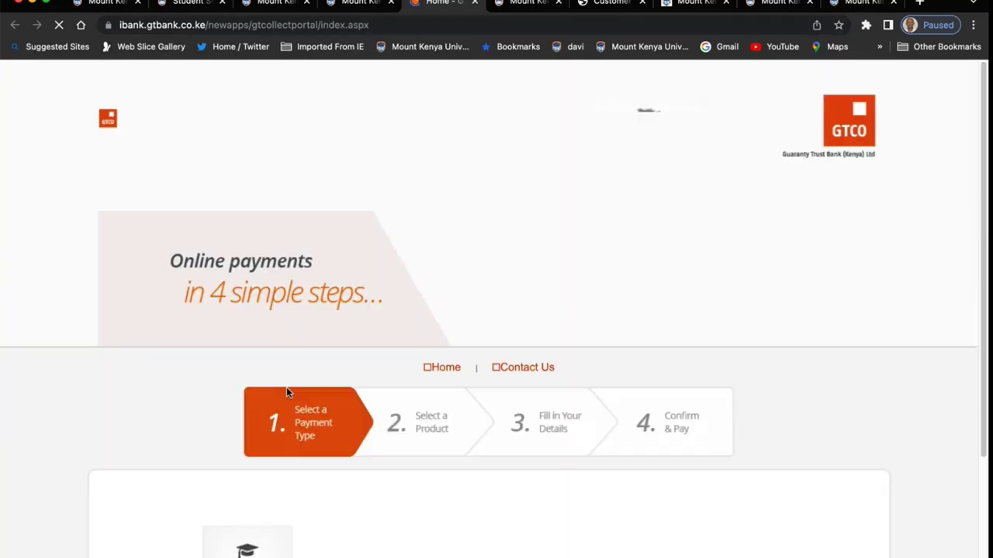
Choose School Fees as the payment type and Mount Kenya University as the institution.
scroll(326, 394, "down", 2)
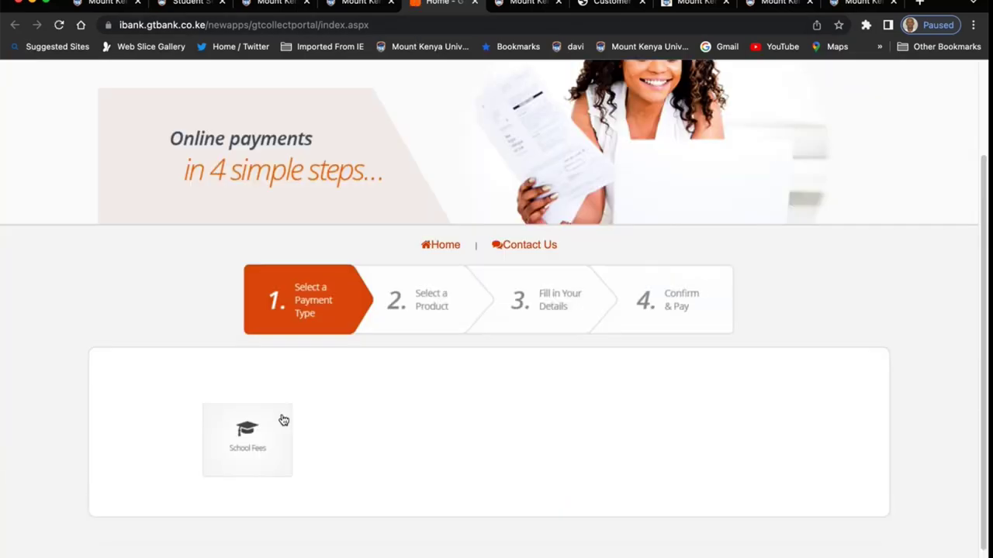
left_click(266, 447)
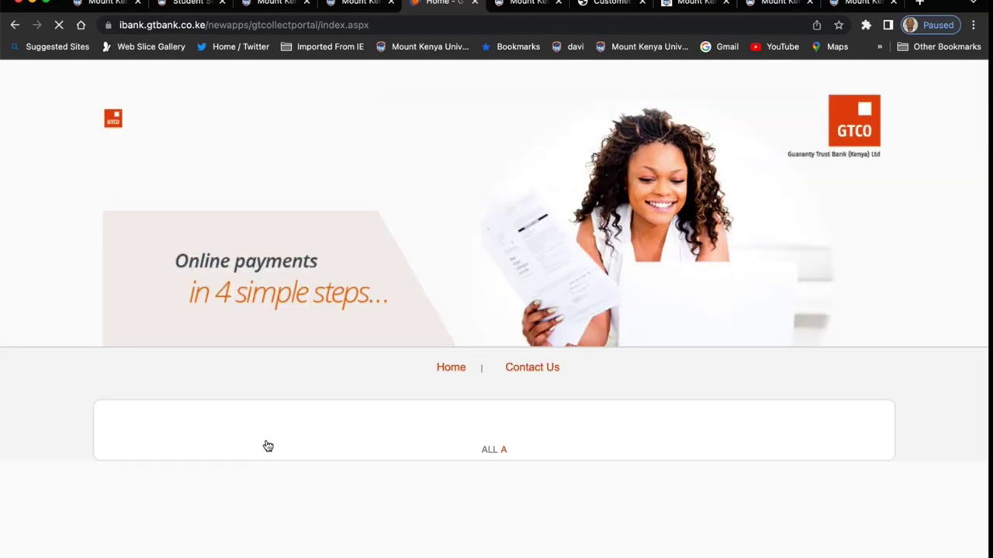
scroll(501, 359, "down", 5)
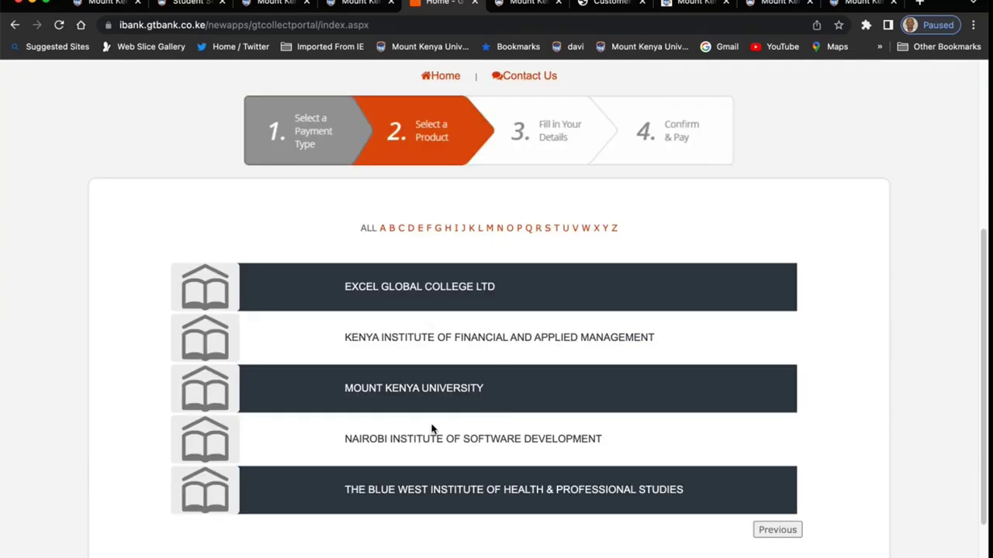
left_click(416, 397)
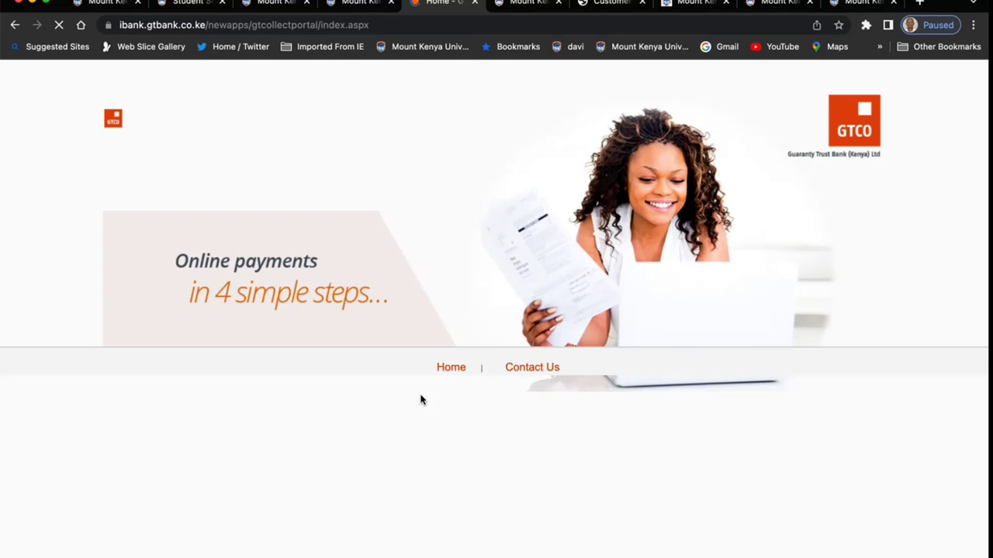
Enter and validate the student registration number, then check the empty Course field.
scroll(507, 391, "down", 5)
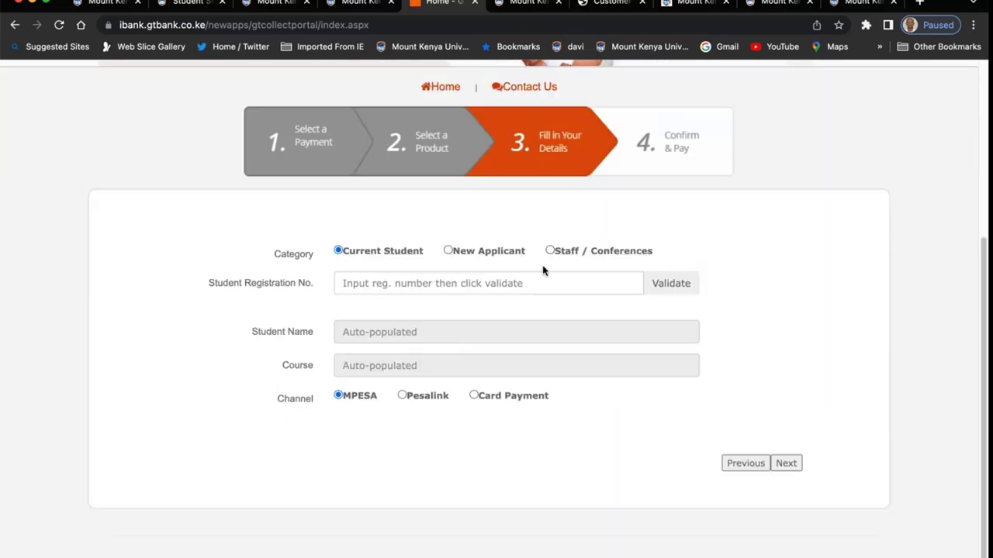
left_click(403, 289)
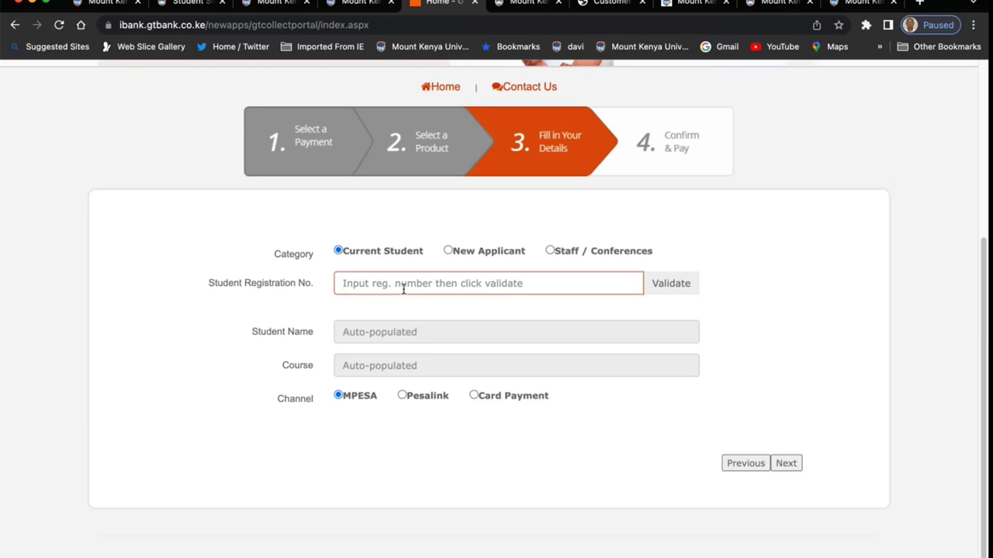
type("applic")
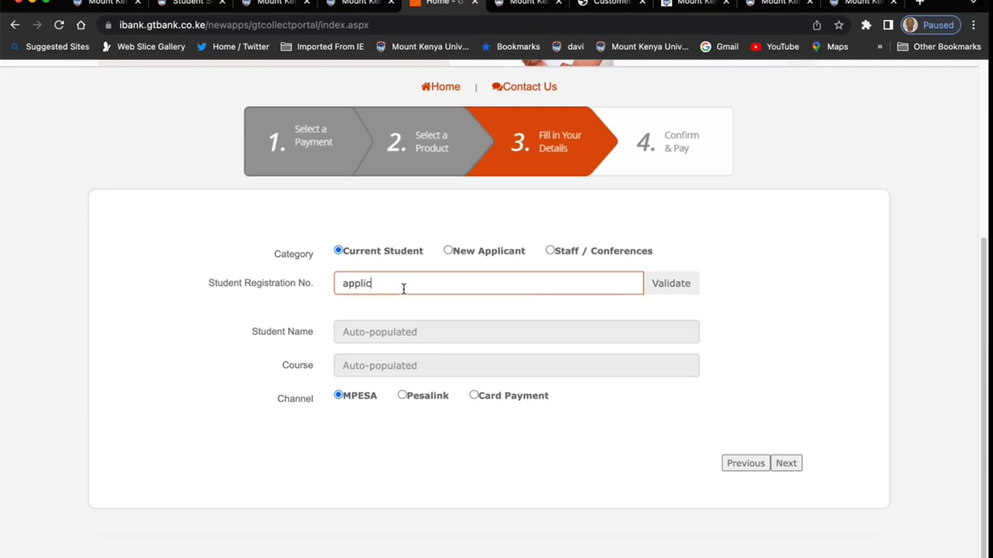
type("ntan")
left_click(650, 284)
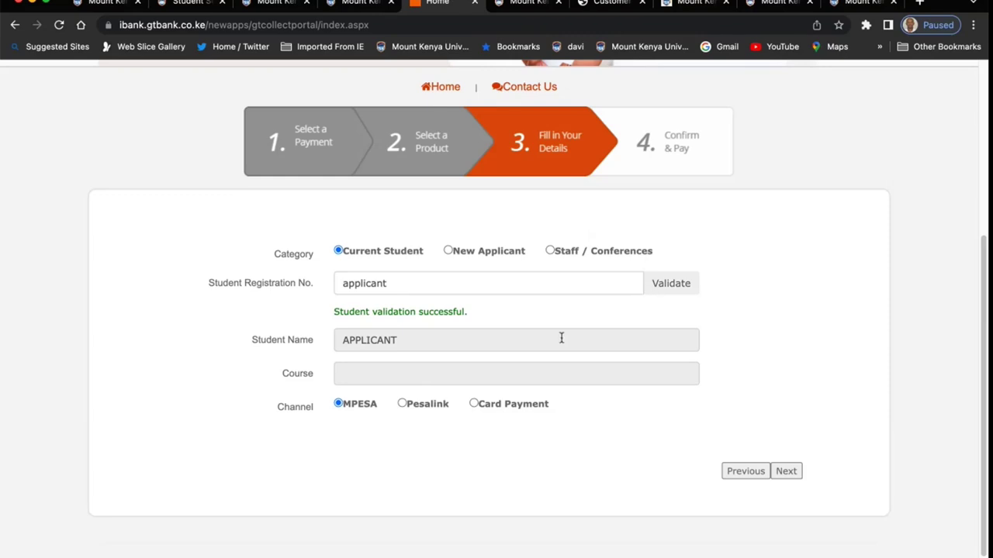
scroll(418, 377, "down", 1)
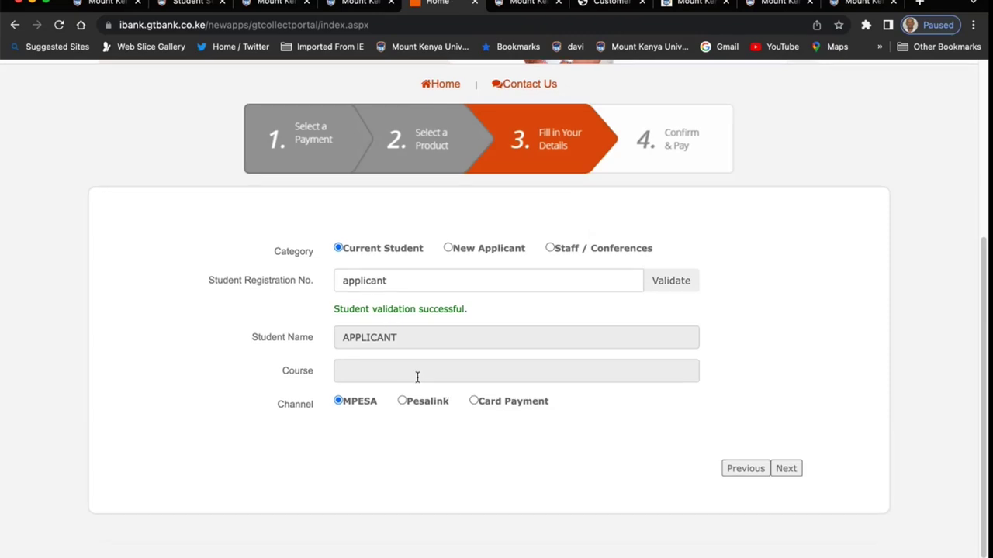
left_click(364, 374)
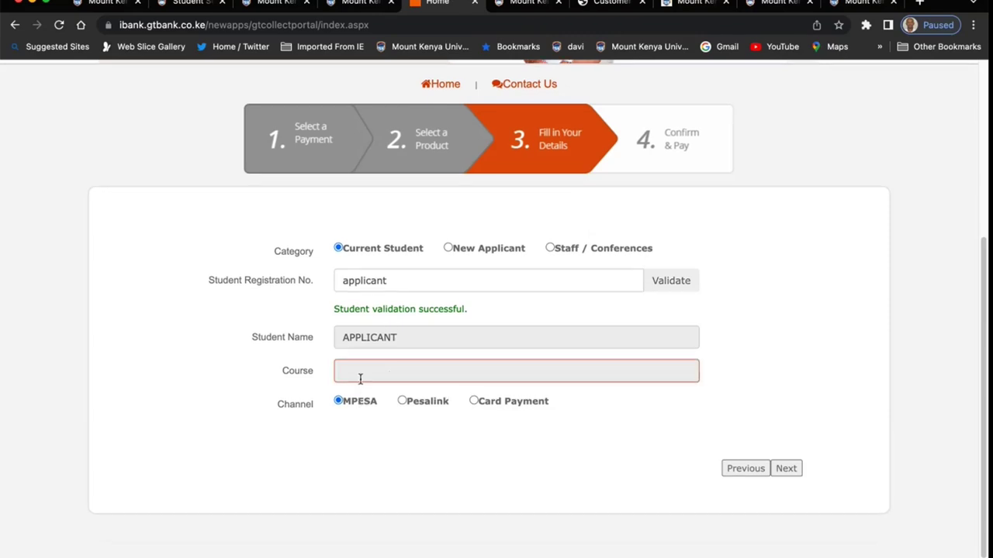
scroll(675, 447, "down", 1)
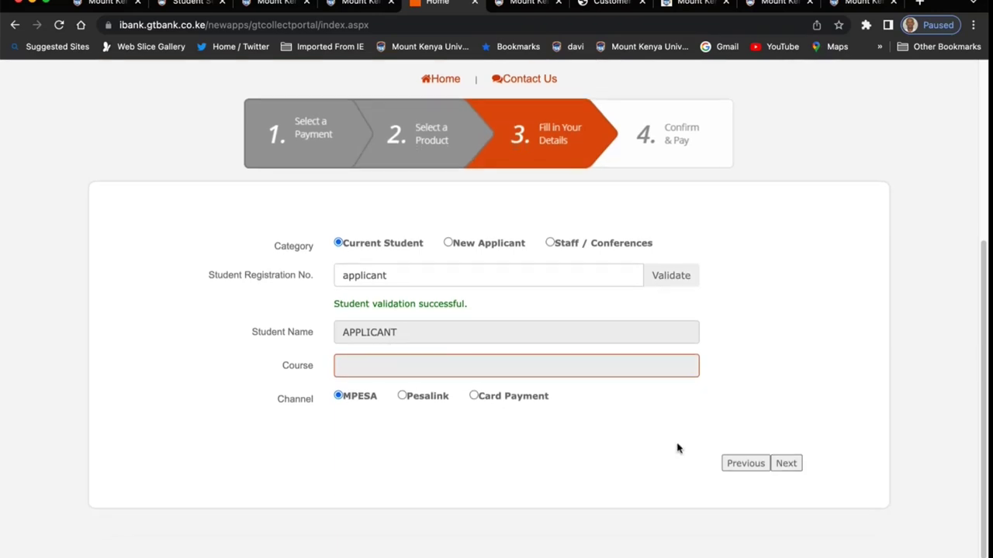
Advance to Confirm & Pay and answer Yes to having made an MPESA payment.
left_click(787, 461)
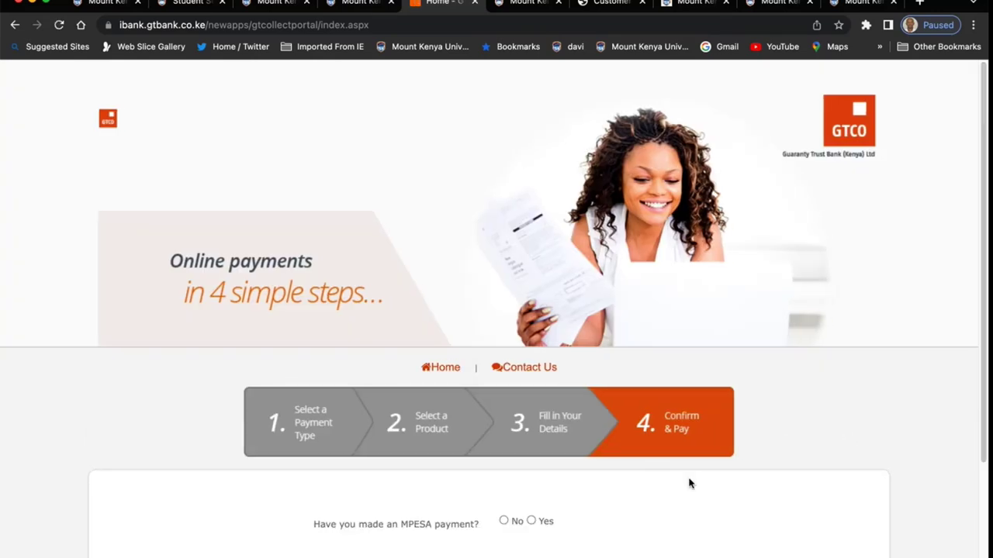
scroll(689, 481, "down", 3)
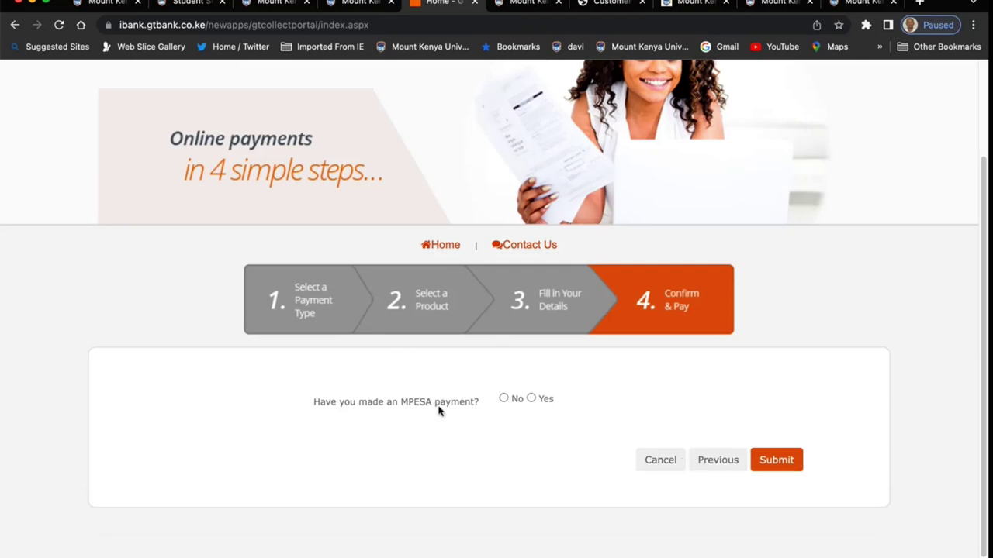
left_click(538, 400)
left_click(762, 461)
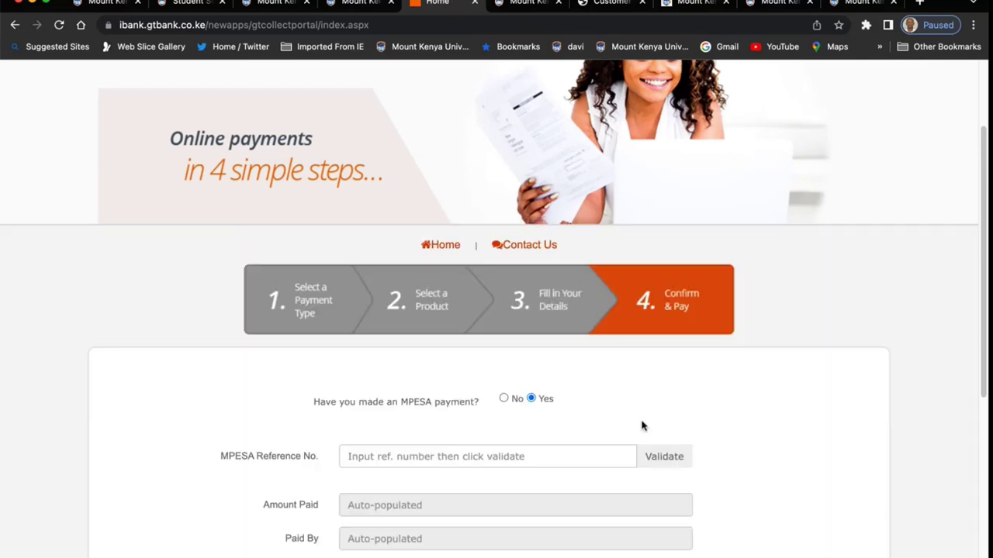
Submit the form with MPESA reference and phone number left empty, then view hostel bookings.
scroll(644, 427, "down", 1)
left_click(490, 428)
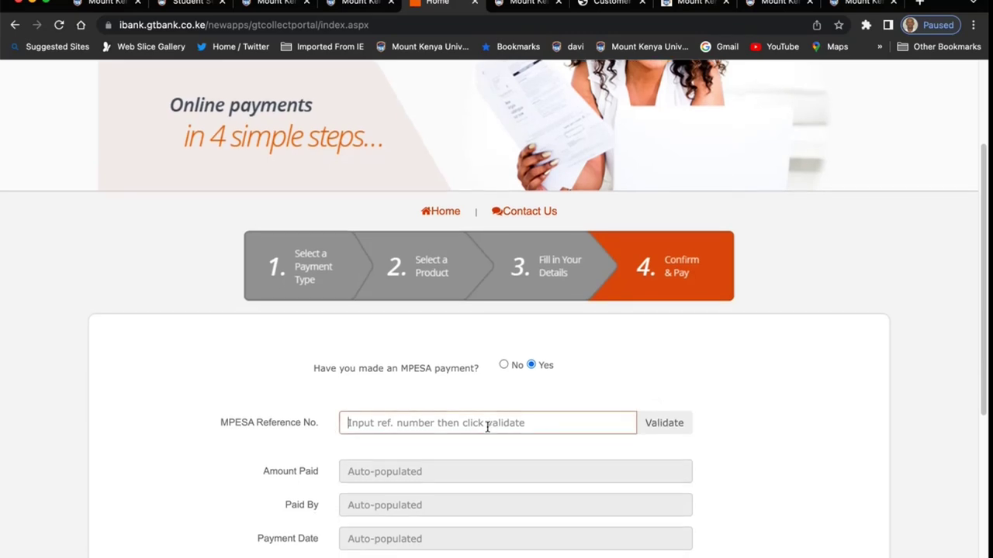
scroll(497, 427, "down", 5)
scroll(465, 311, "up", 1)
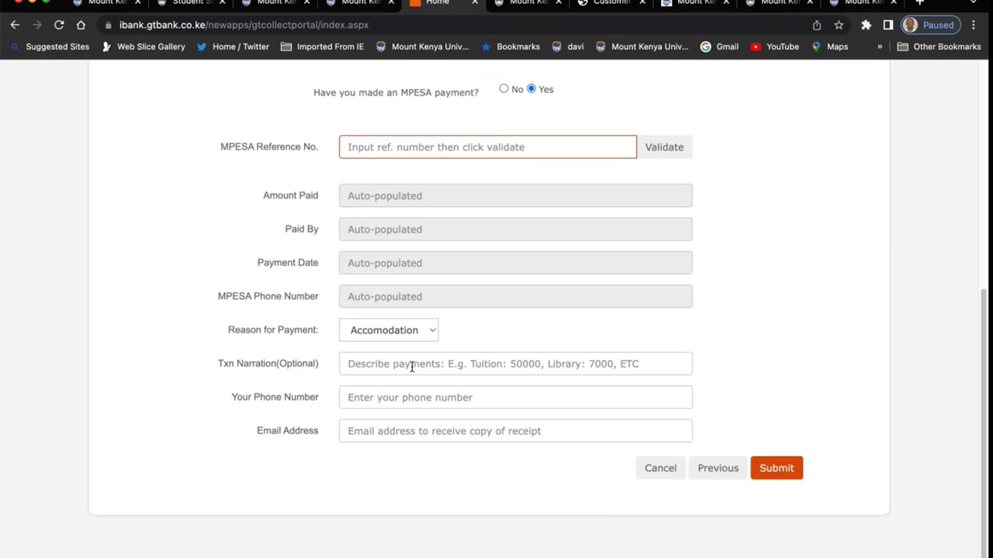
left_click(414, 396)
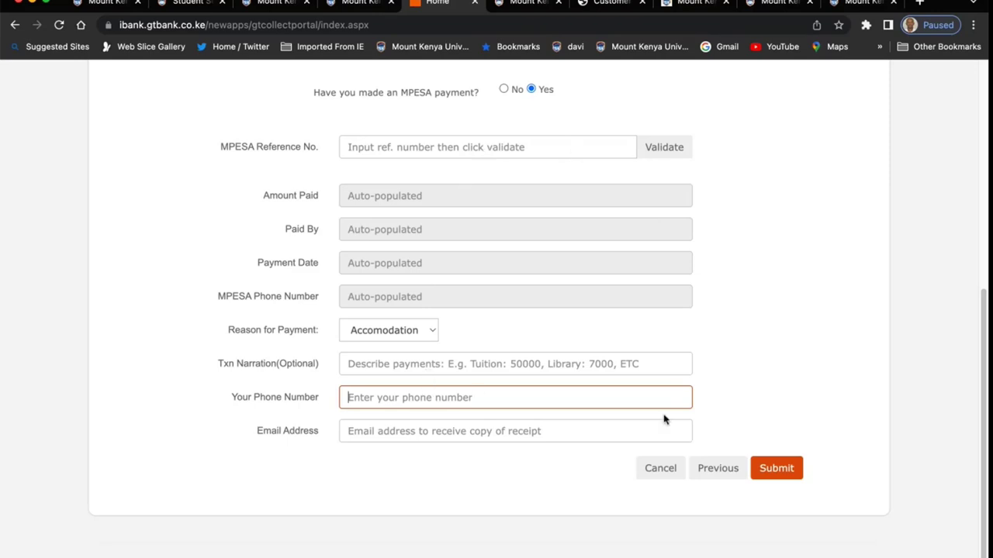
left_click(781, 479)
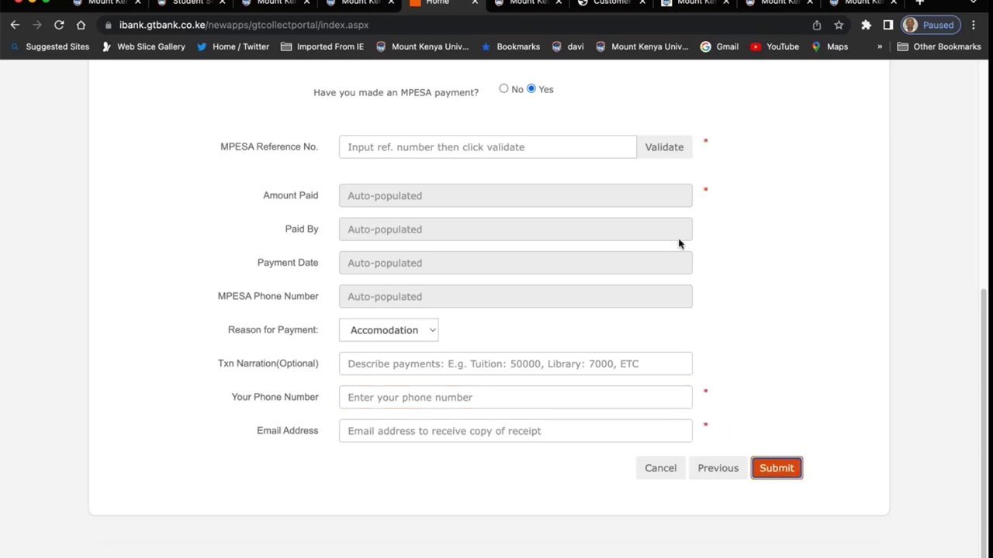
left_click(351, 5)
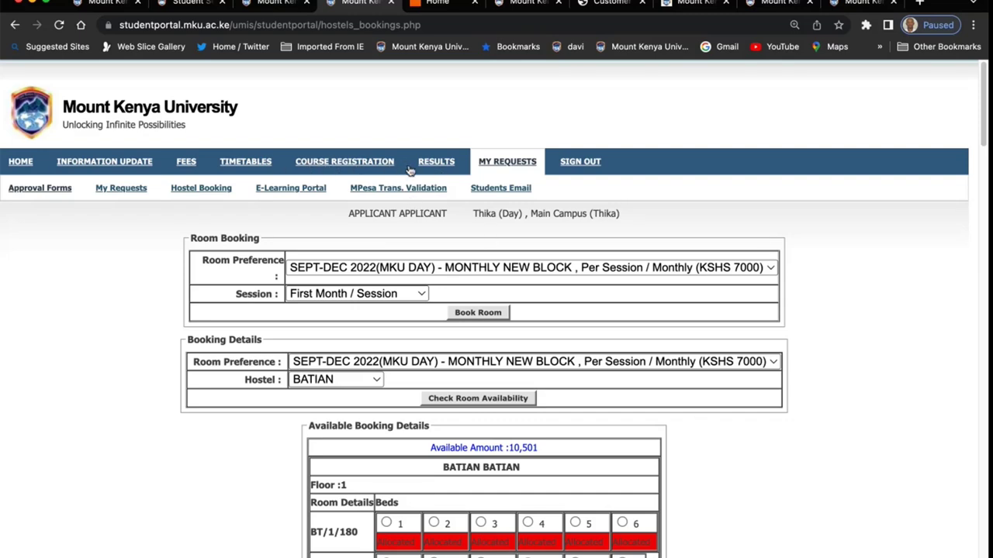
Go through Course Registration, LMS Exam Reg. and Exam Center to the Exam Card page.
left_click(366, 165)
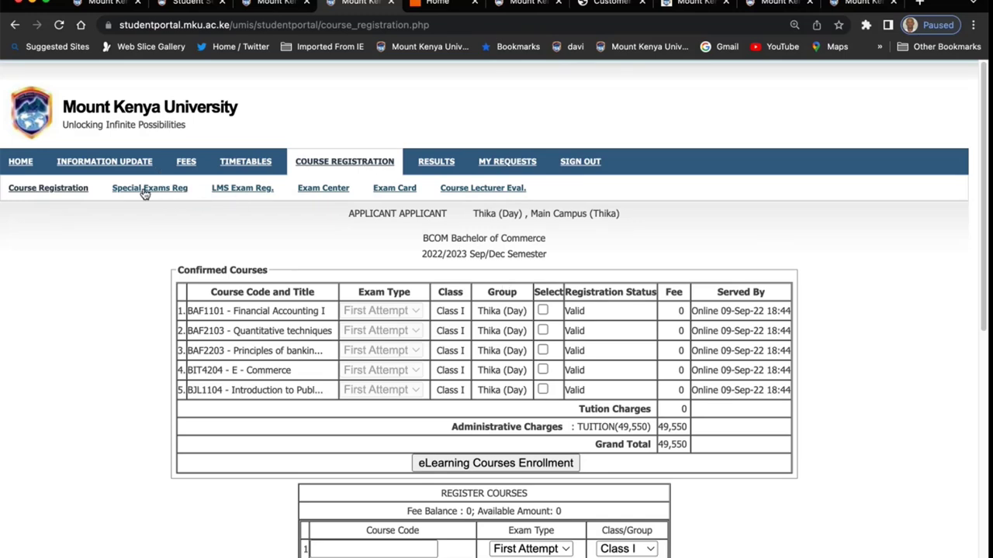
left_click(242, 191)
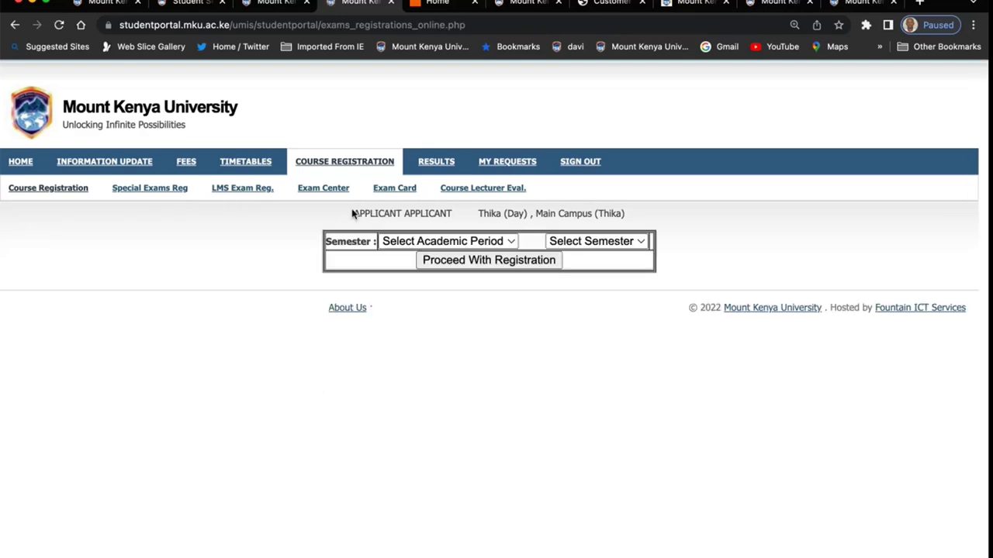
left_click(411, 240)
left_click(441, 243)
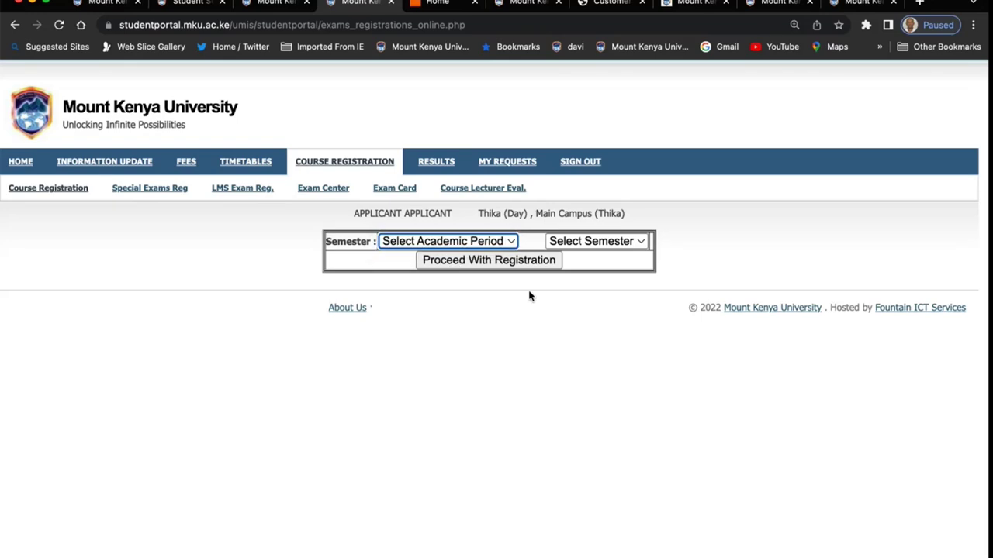
left_click(320, 191)
left_click(390, 193)
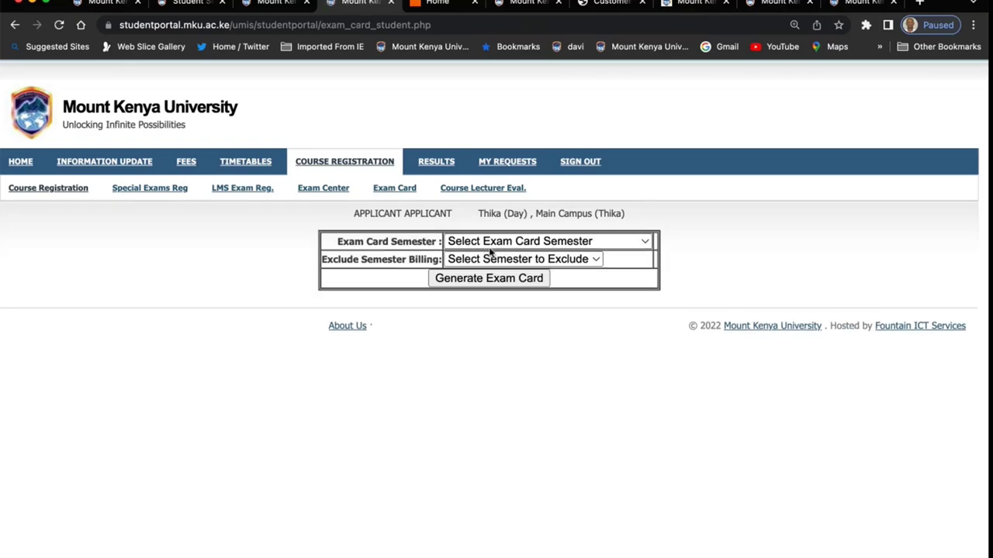
Generate the Sep/Dec 2022 exam card with no semester excluded from billing.
left_click(489, 242)
left_click(488, 260)
left_click(492, 262)
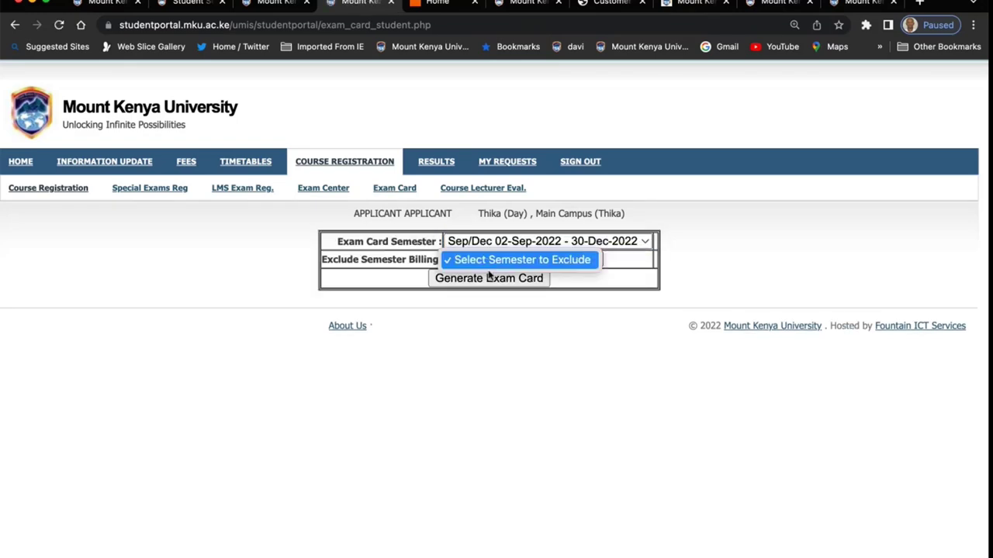
left_click(497, 262)
left_click(486, 281)
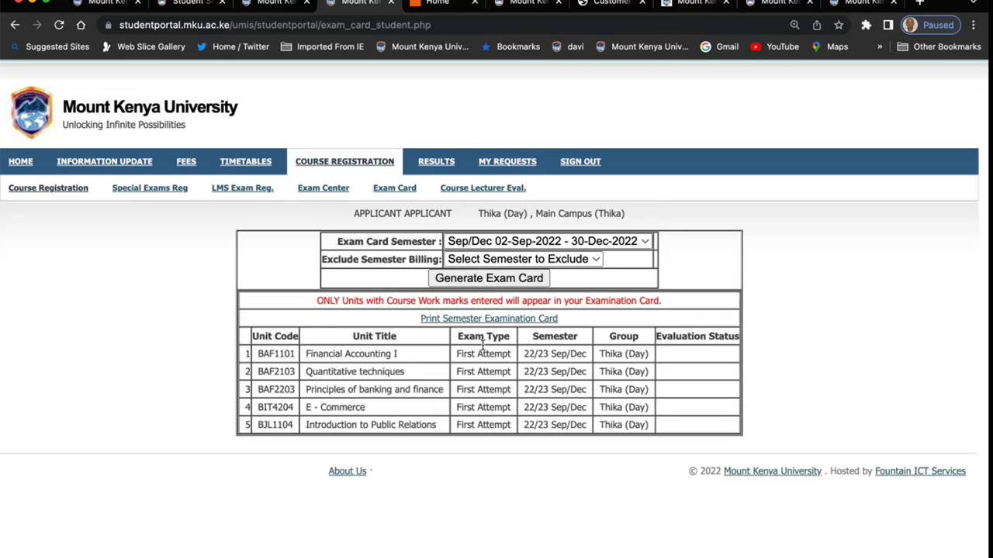
Download the printable semester examination card, open the PDF, then close it.
left_click(506, 321)
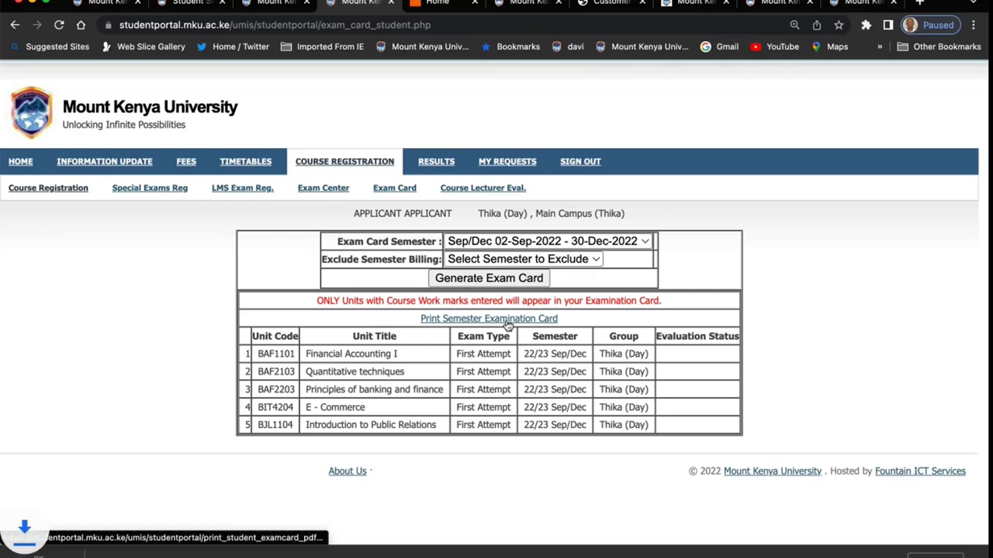
right_click(147, 555)
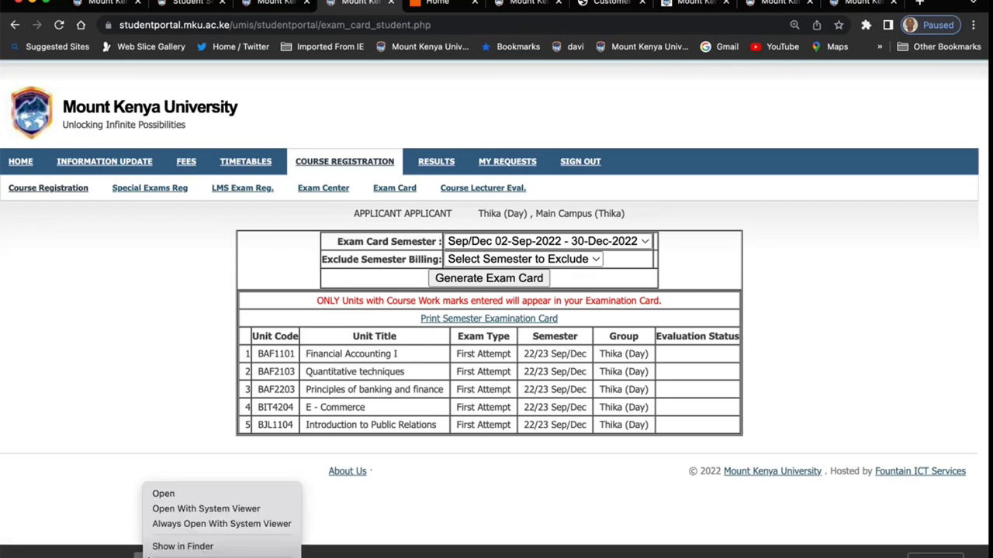
left_click(166, 494)
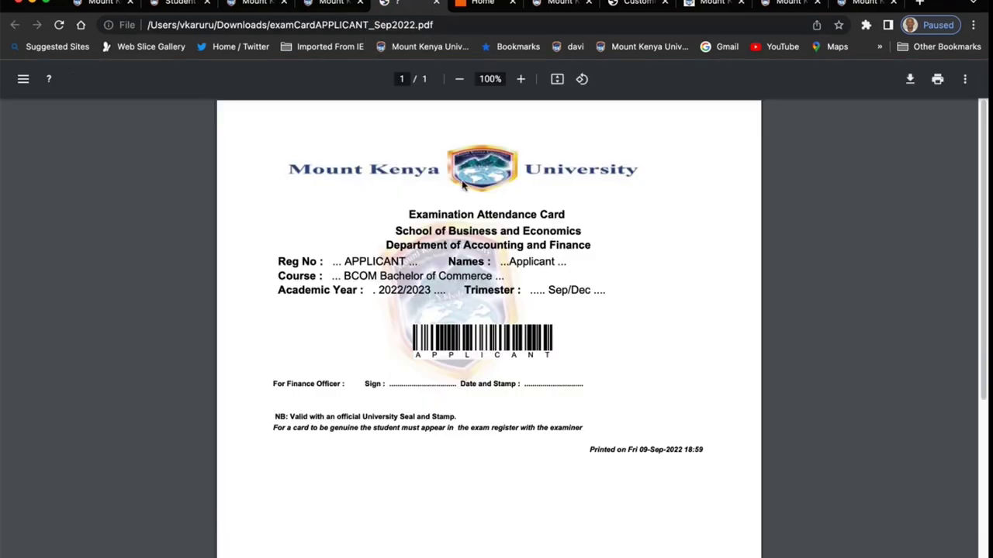
left_click(435, 3)
left_click(435, 4)
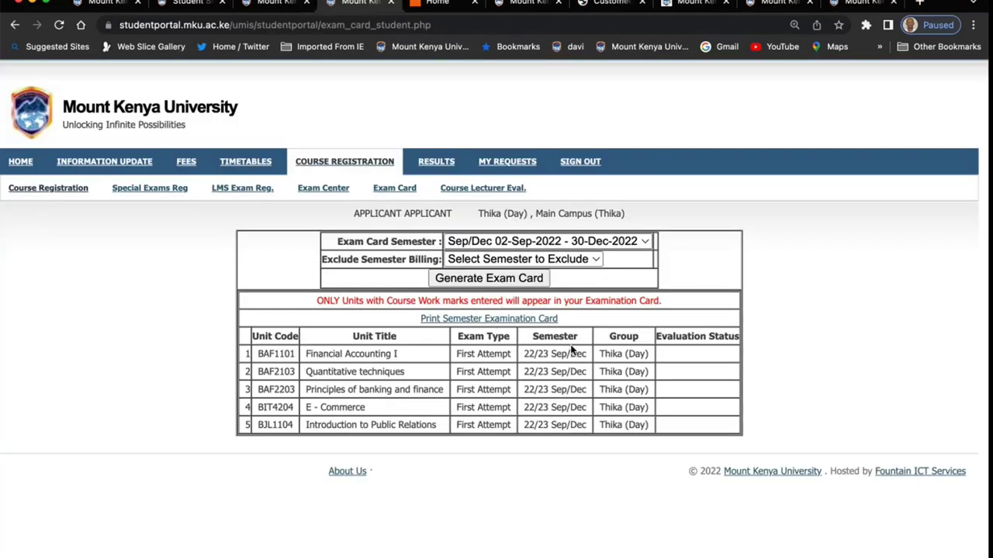
Load the Sep/Dec 2022 lecturer evaluation units, then return home via Information Update.
left_click(488, 191)
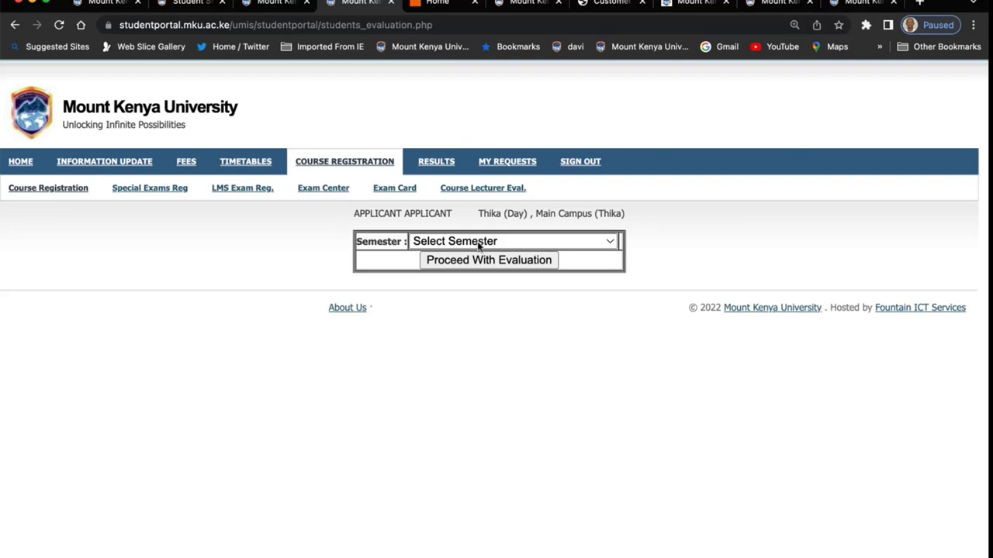
left_click(476, 239)
left_click(476, 257)
left_click(474, 261)
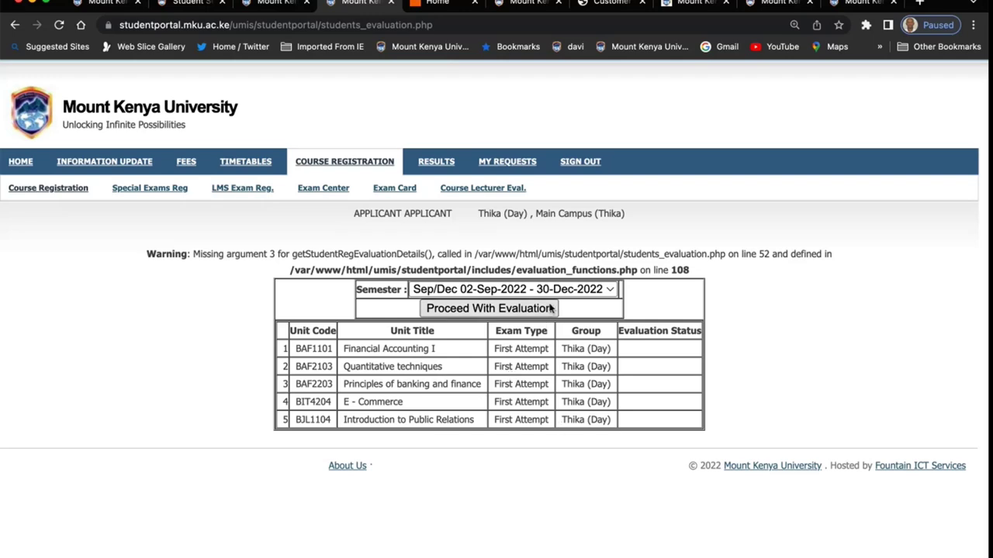
left_click(92, 165)
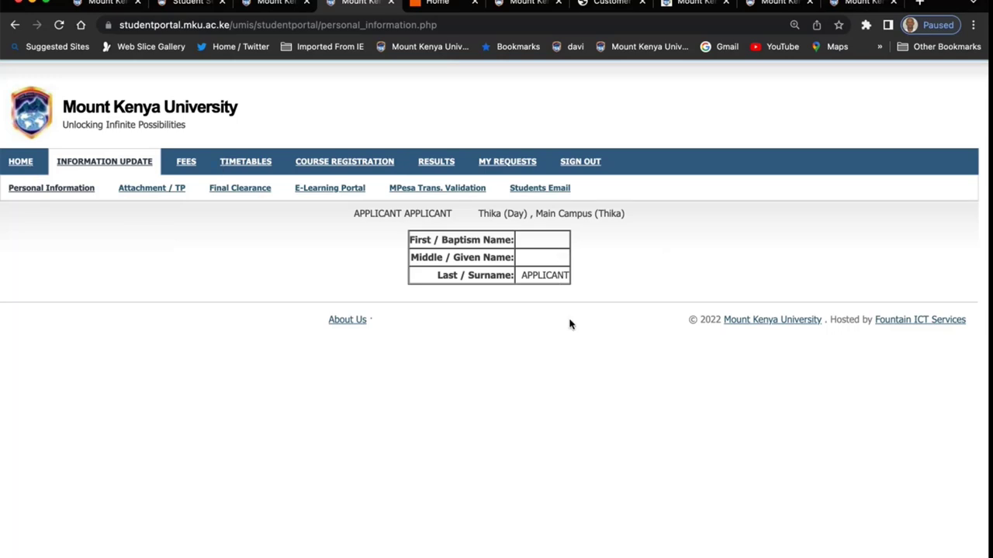
left_click(21, 165)
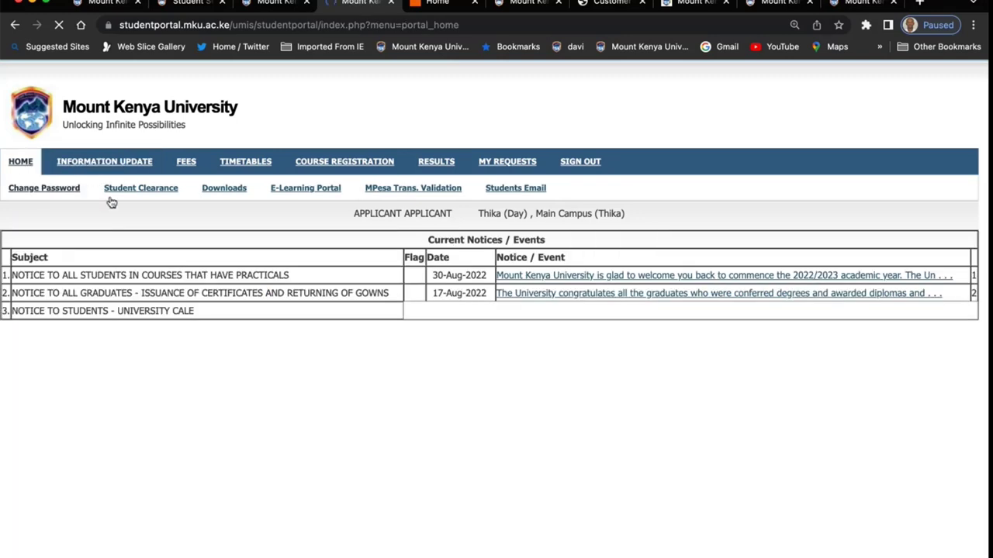